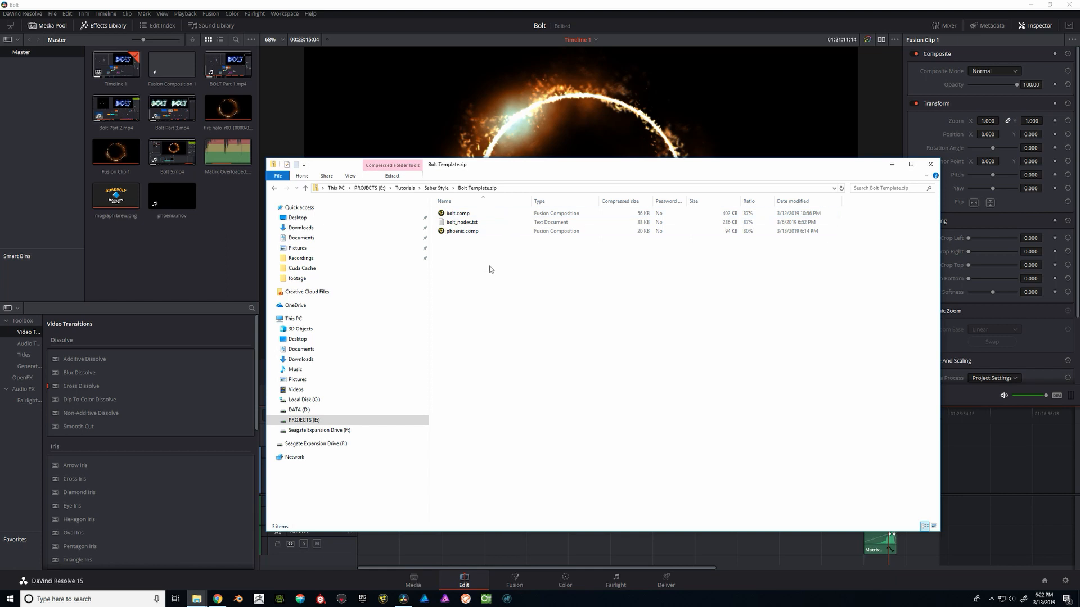
Review bolt.comp, phoenix.comp and bolt_nodes.txt inside the Bolt Template.zip archive
click(469, 215)
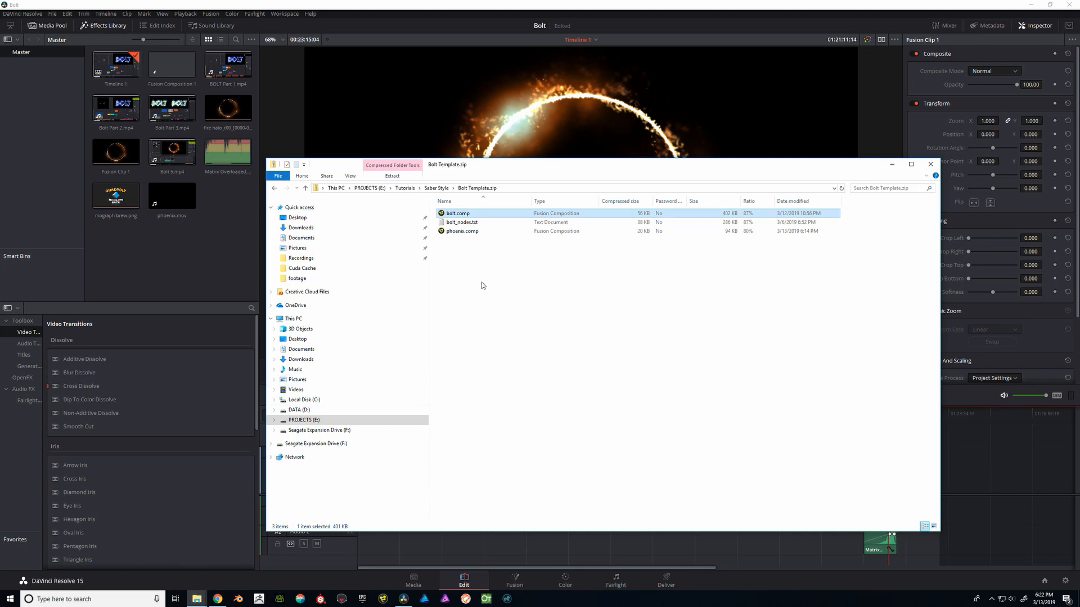
click(454, 231)
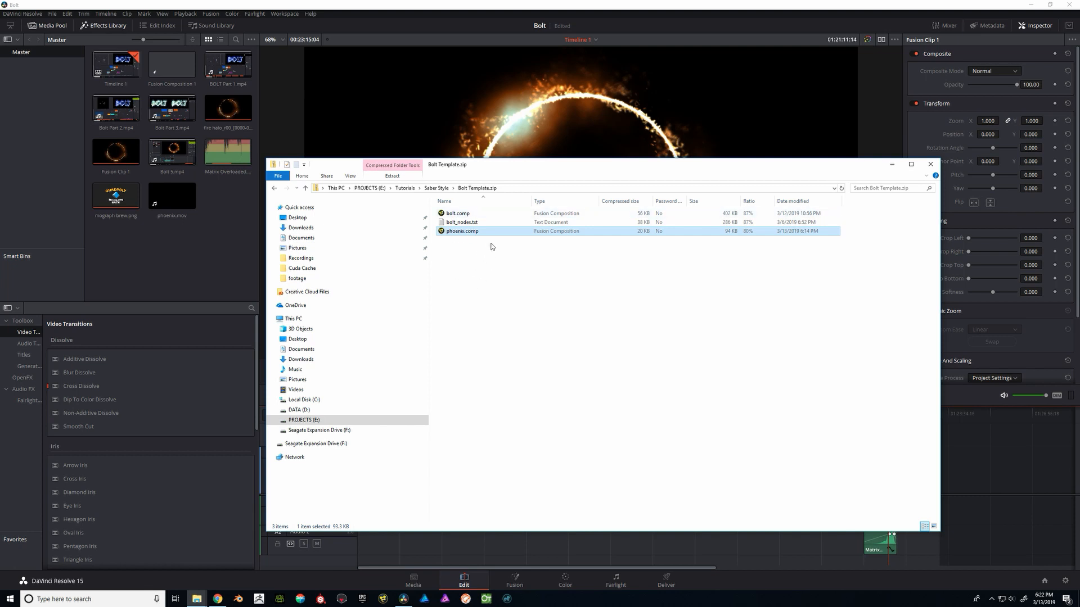
click(466, 224)
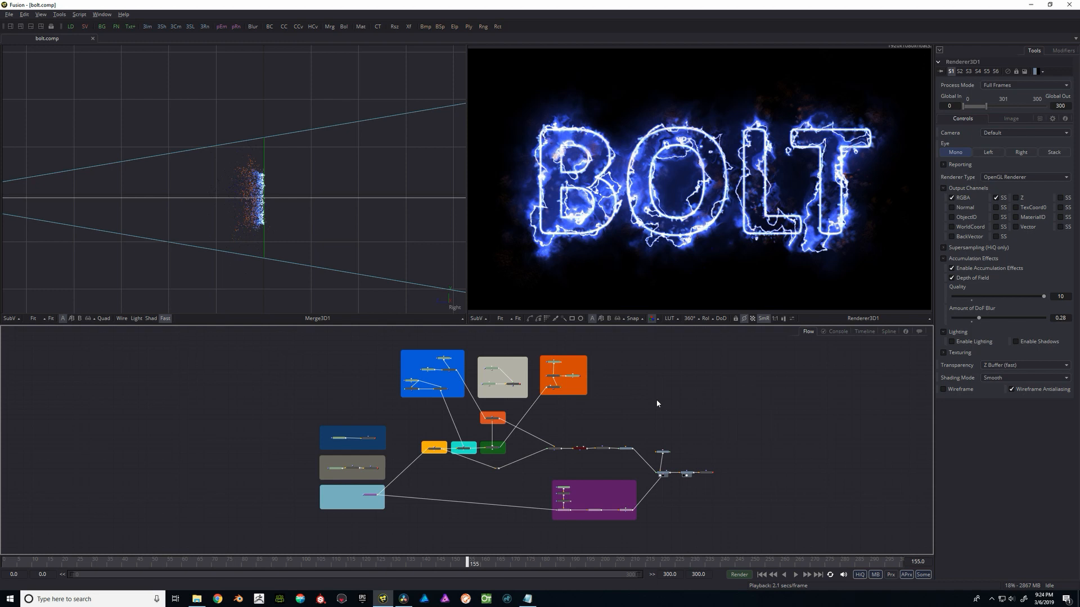
Switch to DaVinci Resolve and create a new Fusion composition clip with a frame rate of 30
click(404, 599)
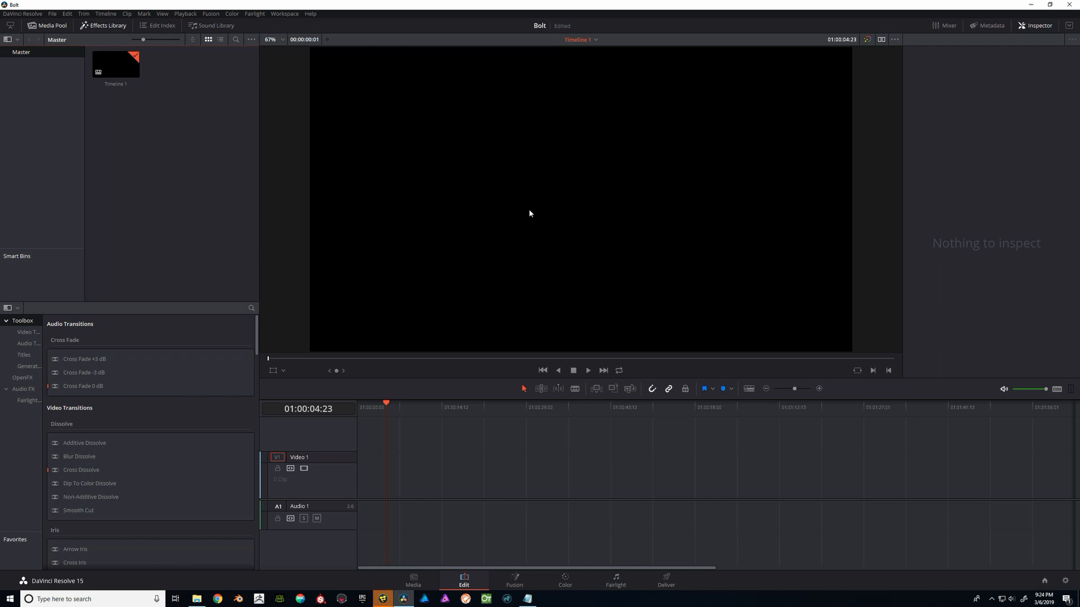
right_click(174, 61)
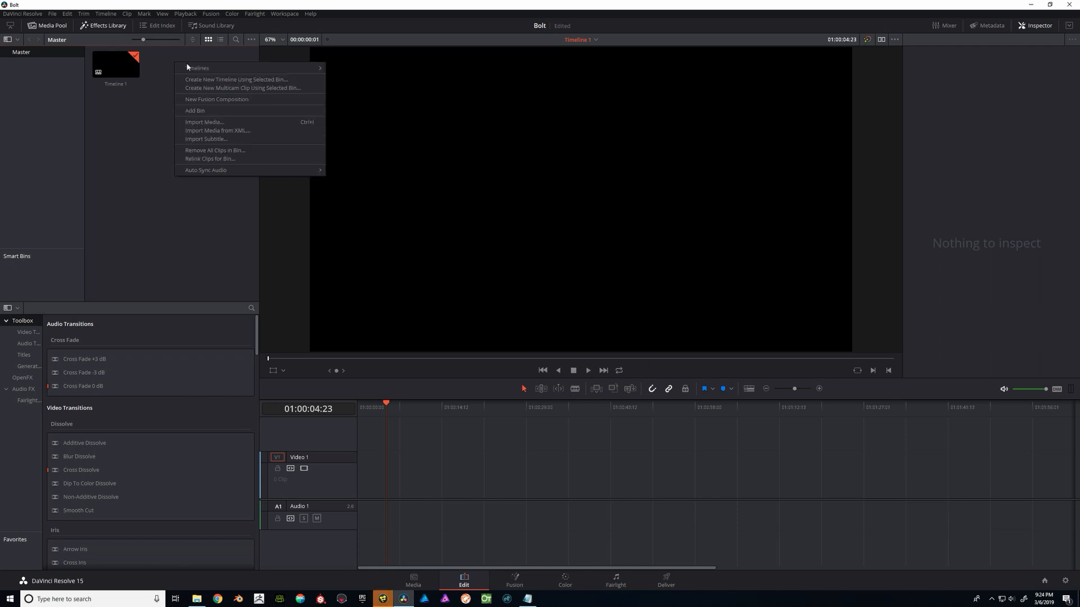
click(209, 102)
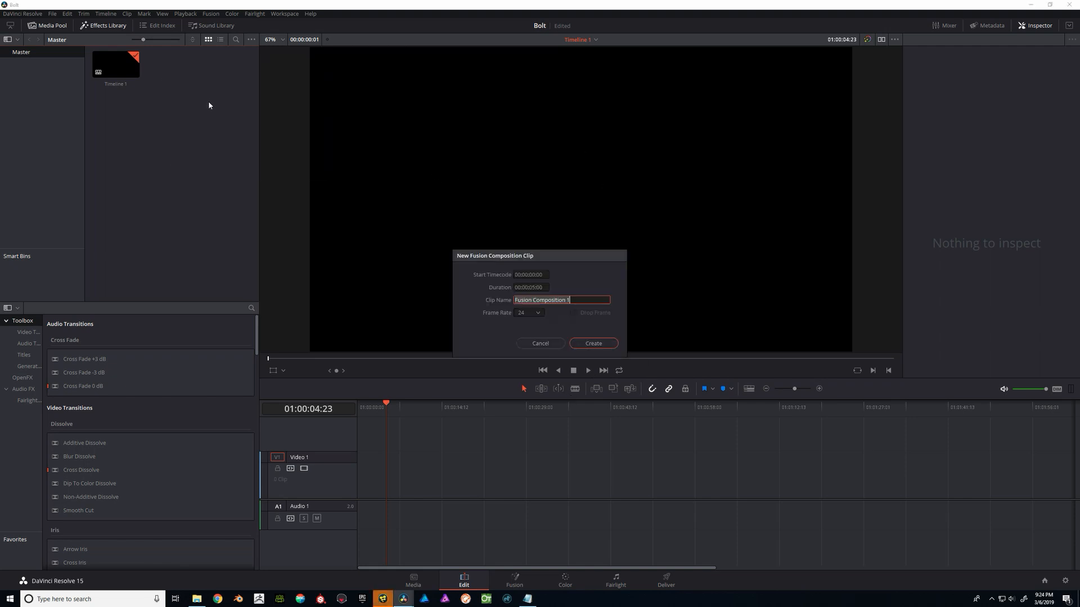
click(535, 314)
click(524, 370)
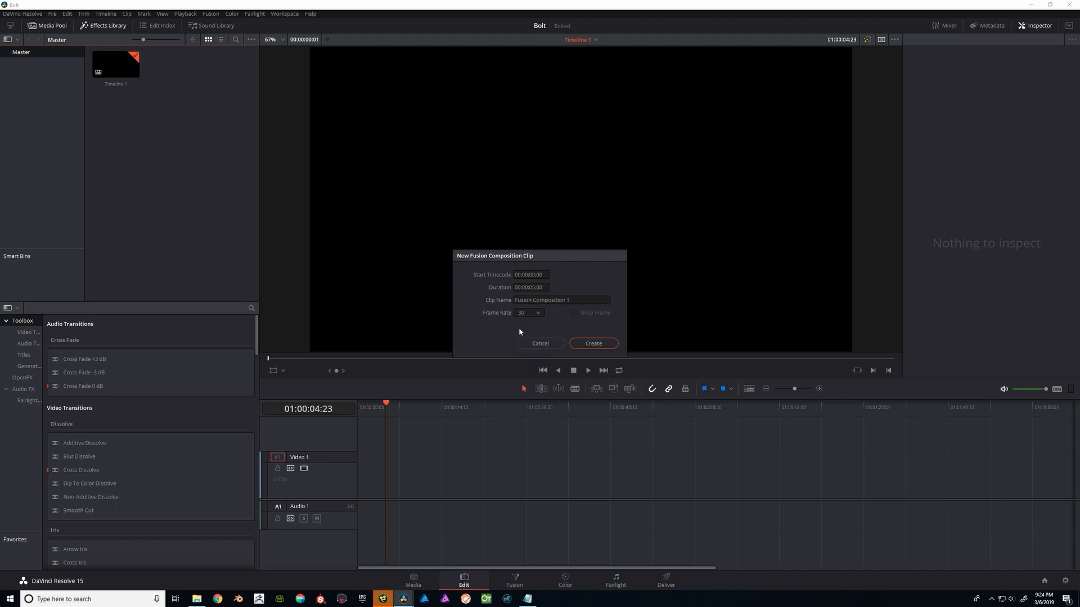
click(592, 343)
Place Fusion Composition 1 at the start of the Video 1 track and open it for node editing in Fusion
click(167, 72)
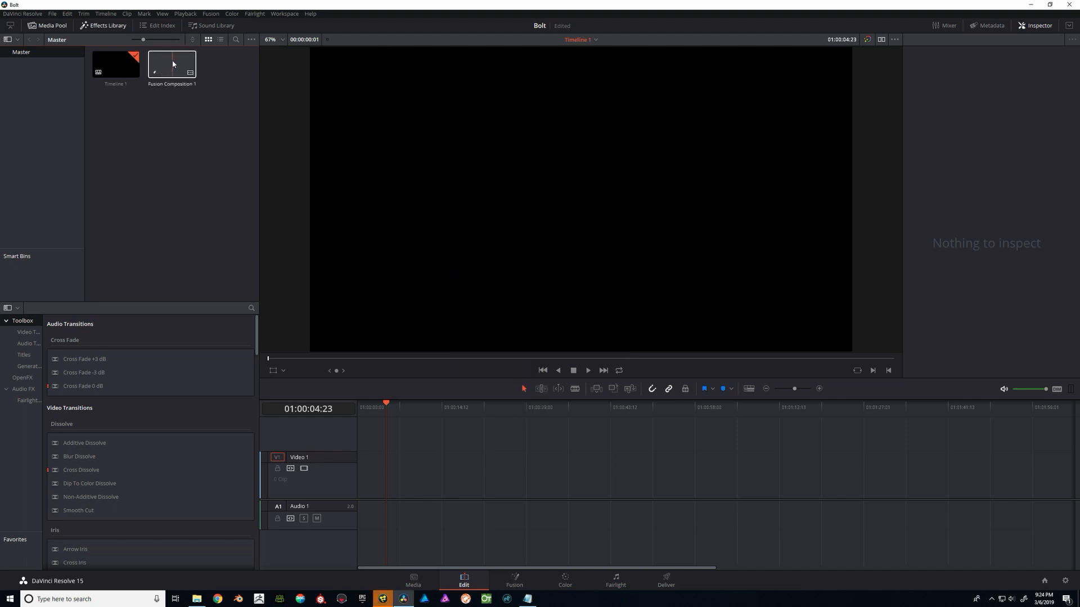
drag(174, 63, 333, 458)
click(359, 474)
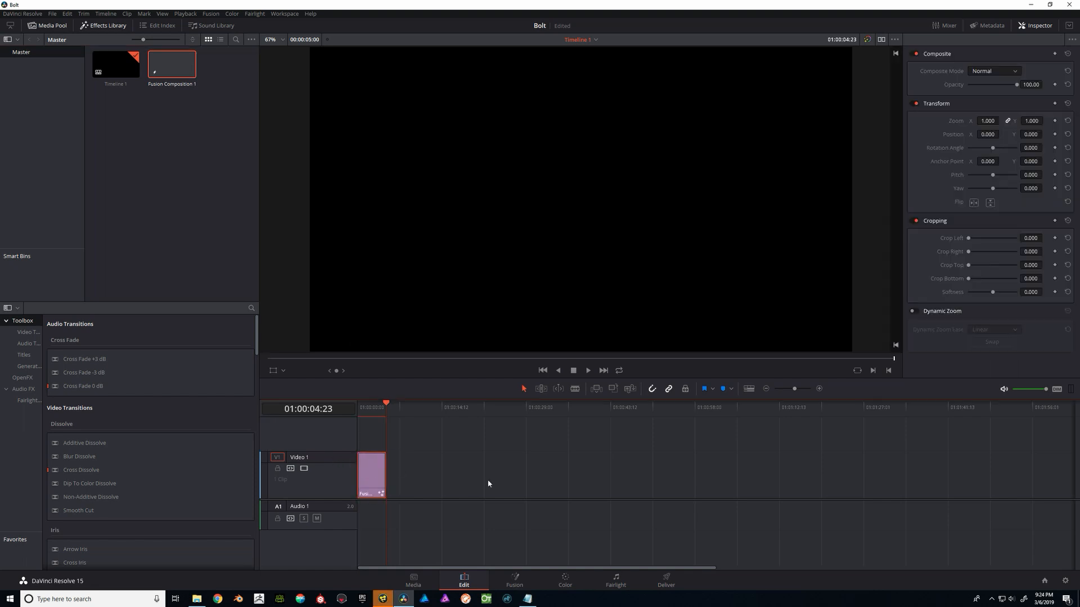
click(525, 585)
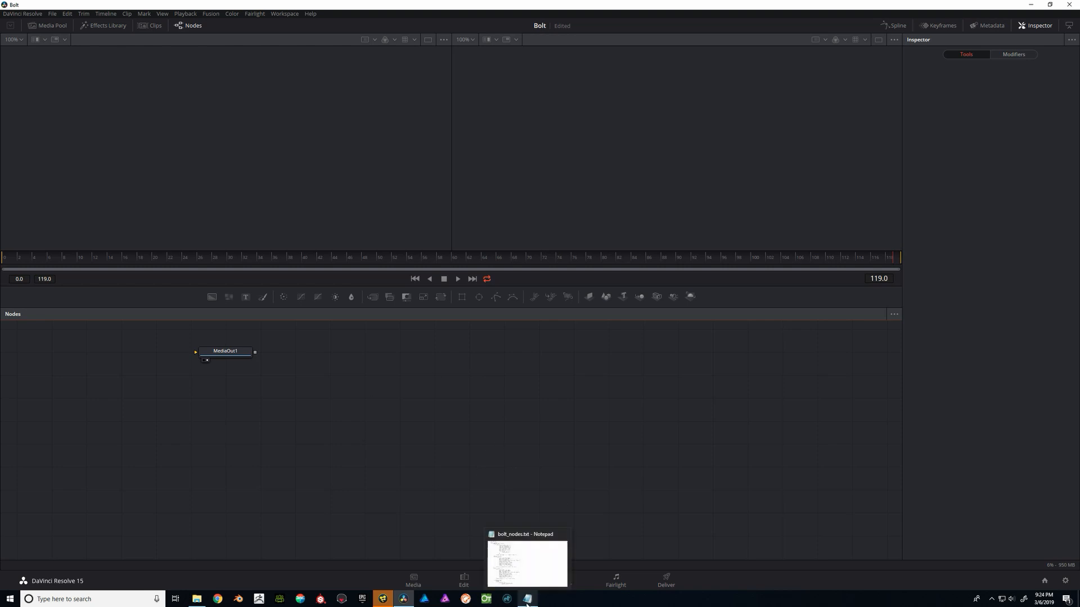
Copy the entire contents of bolt_nodes.txt from Notepad and paste them as nodes into the Resolve Fusion composition
click(528, 599)
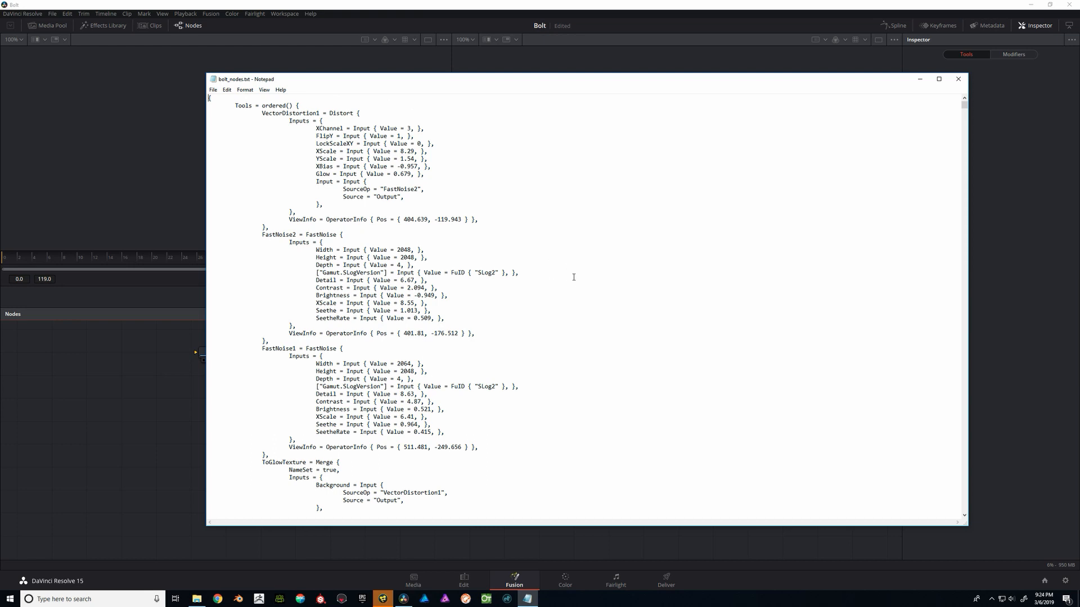
key(ctrl+a)
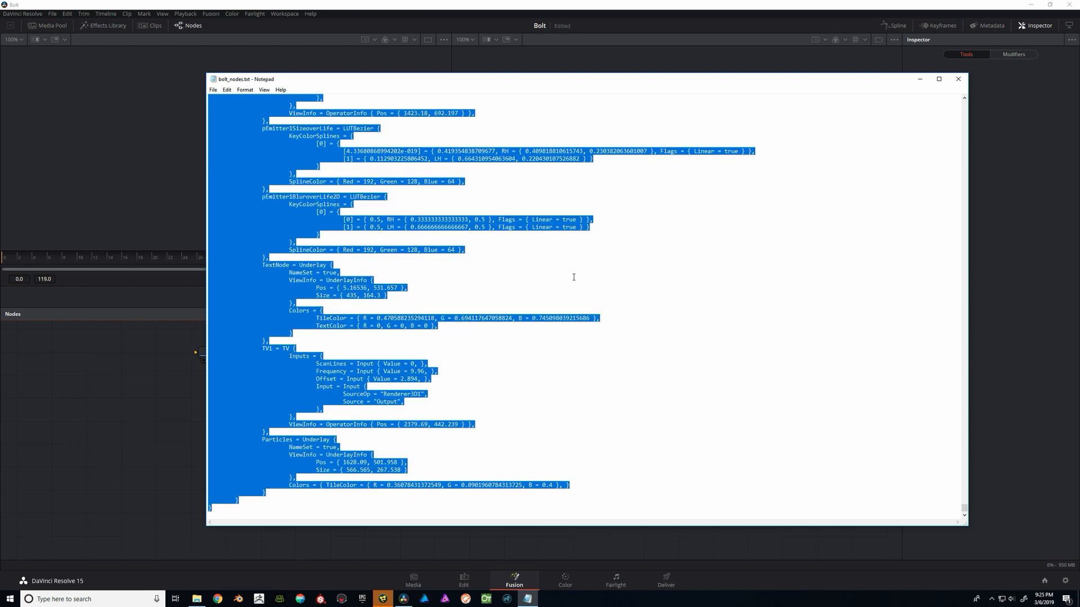
click(121, 455)
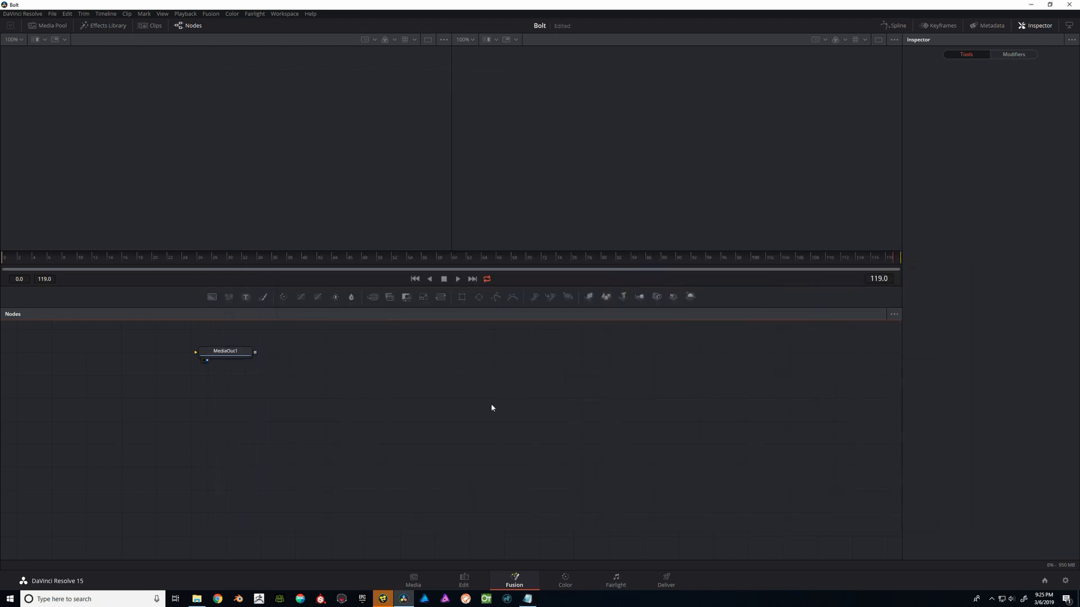
key(ctrl+v)
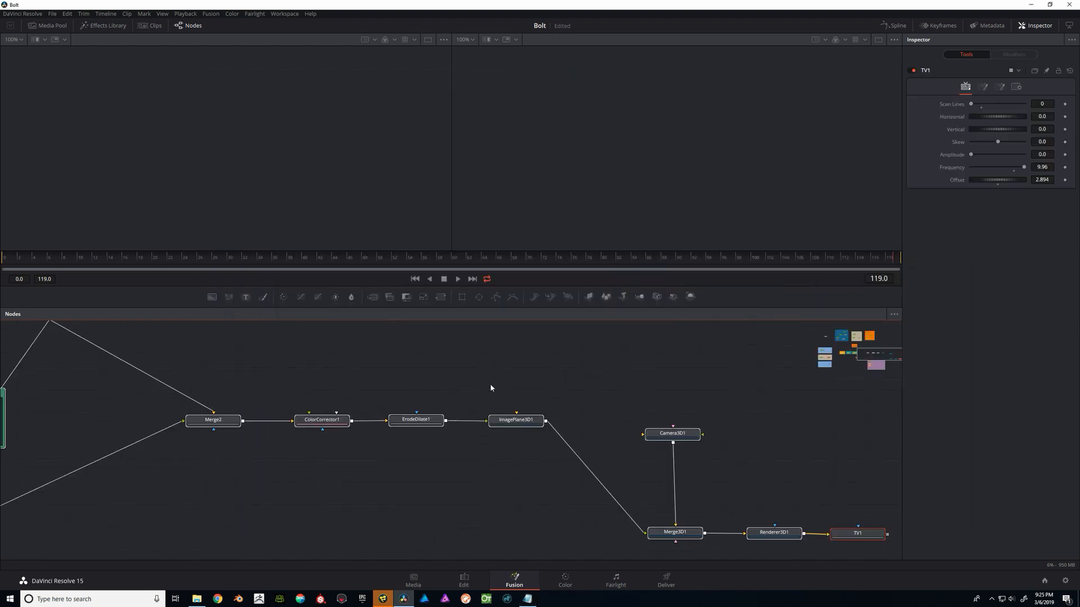
scroll(542, 429, down, 5)
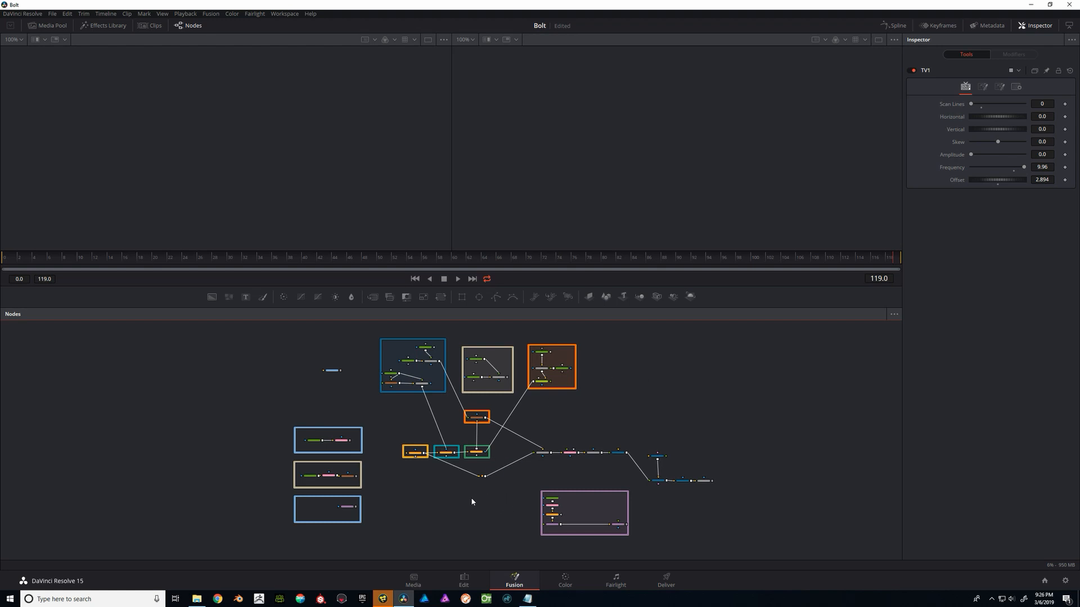
Switch to standalone Fusion and examine the three source groups and the glow groups in the bolt.comp node flow
key(alt+Tab)
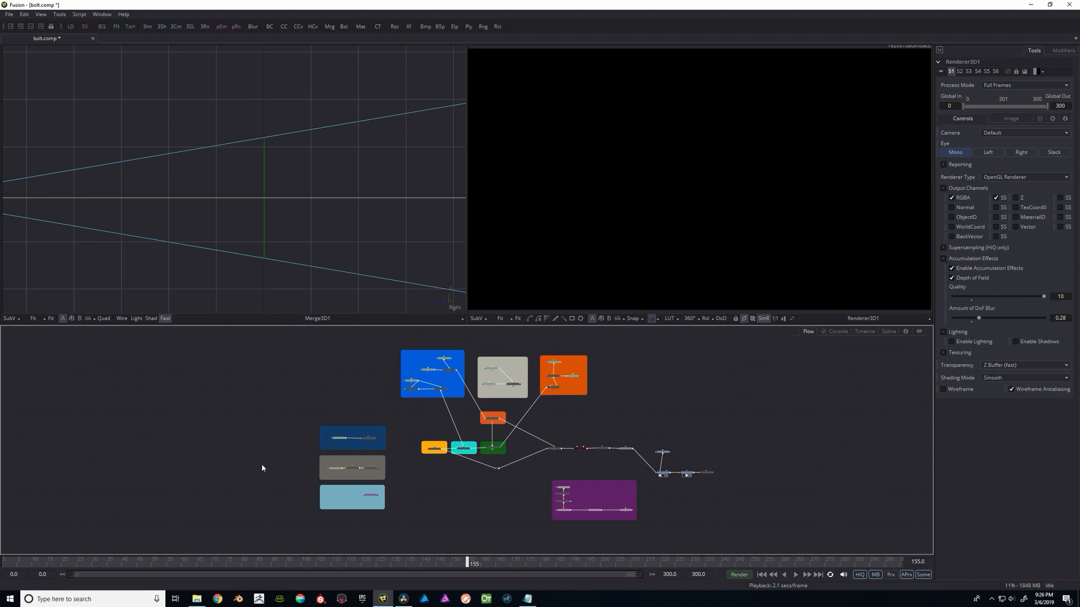
drag(278, 395, 393, 531)
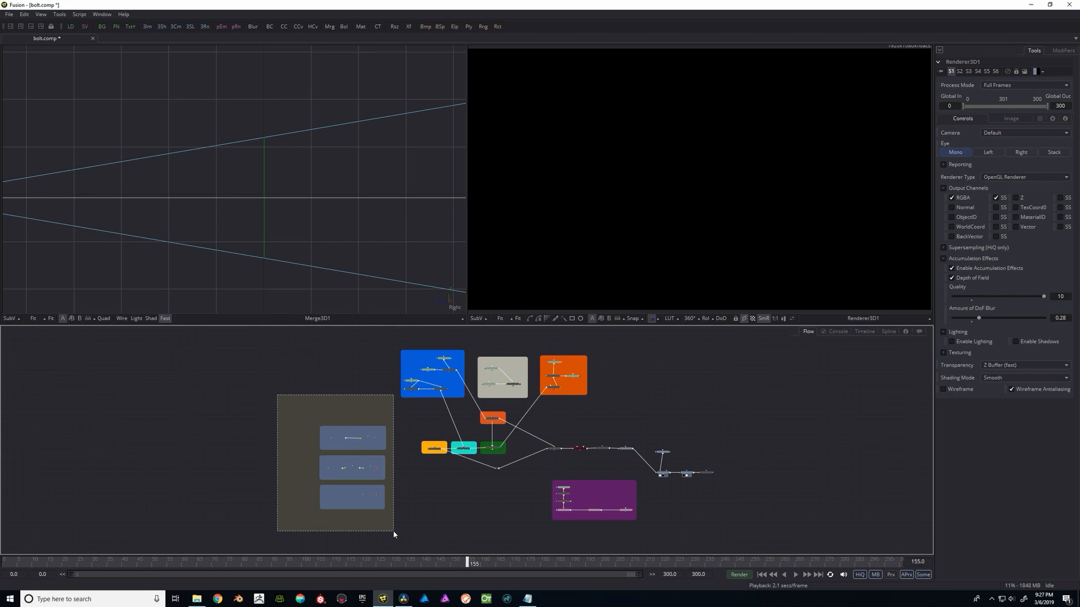
drag(394, 532, 314, 419)
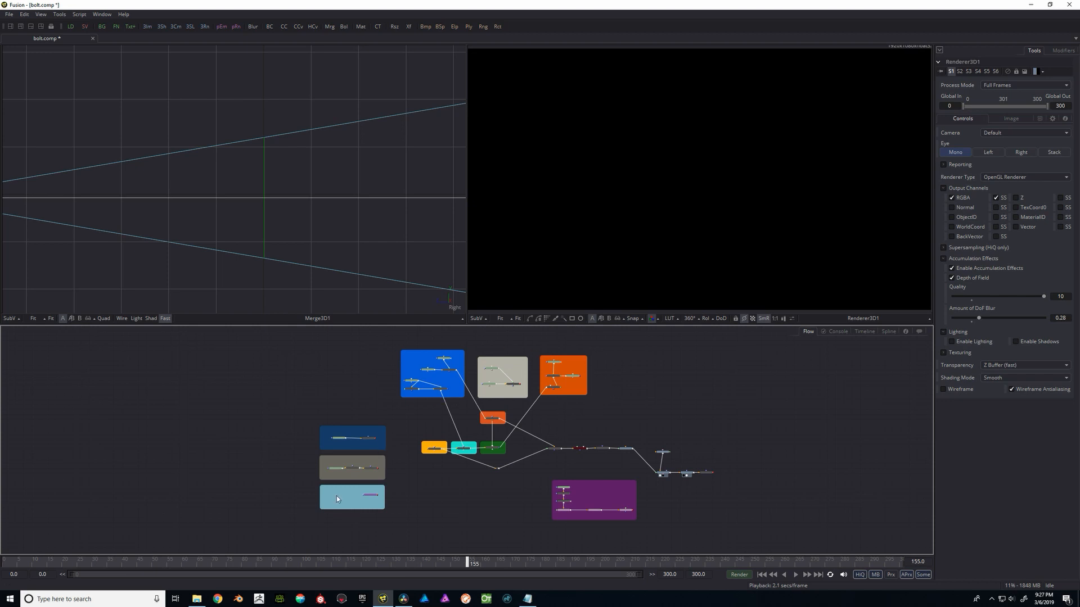
scroll(505, 436, up, 5)
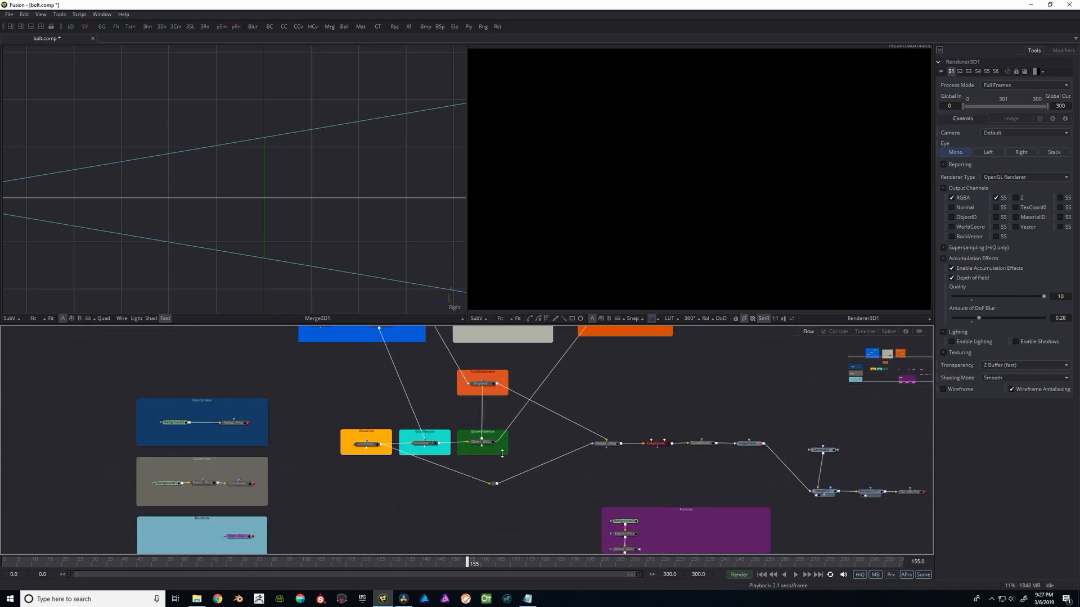
scroll(355, 404, up, 2)
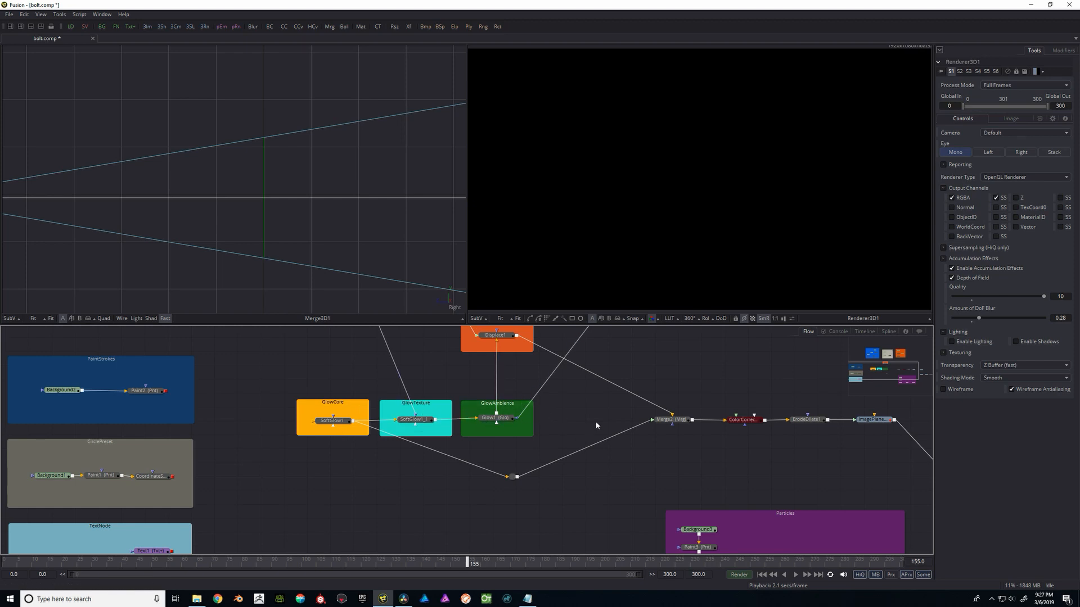
Inspect the settings of the ColorCorrector1, ErodeDilate1 and ImagePlane3D1 nodes that follow the glow groups
drag(583, 420, 374, 402)
drag(491, 438, 466, 454)
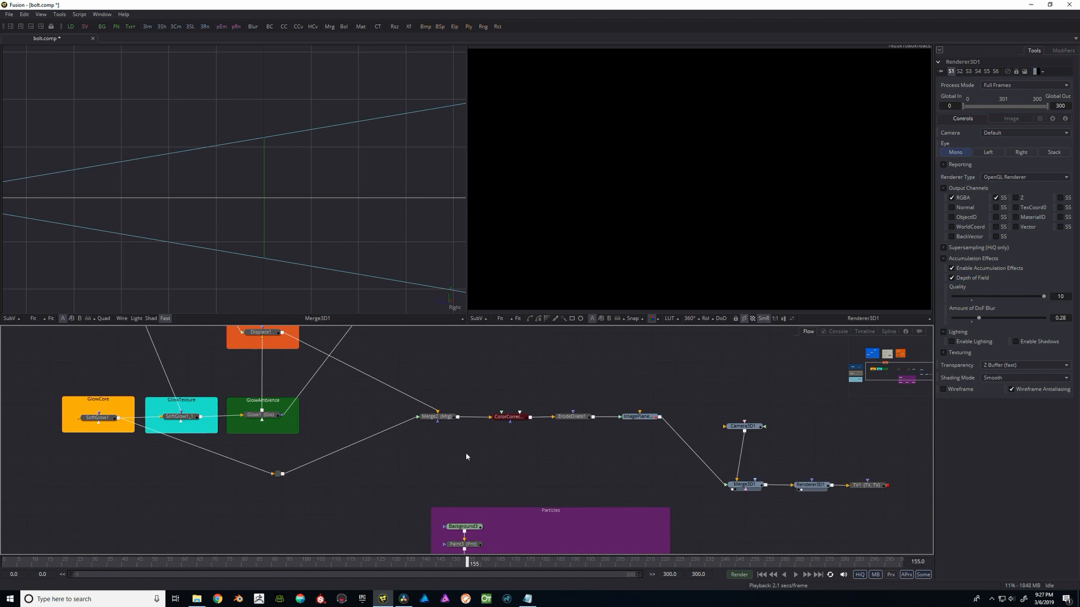
click(509, 416)
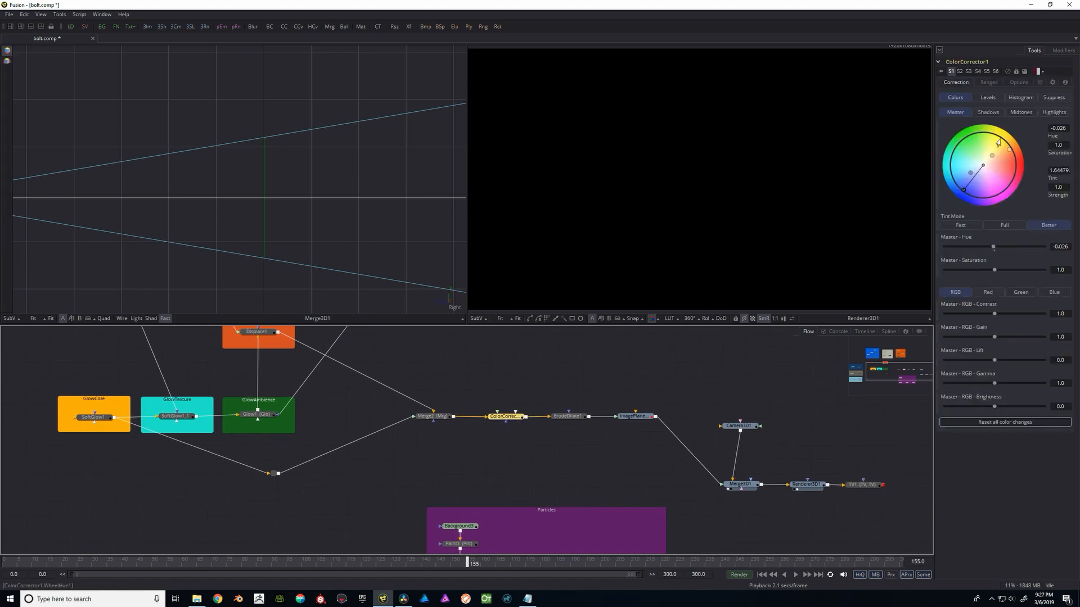
scroll(349, 427, up, 2)
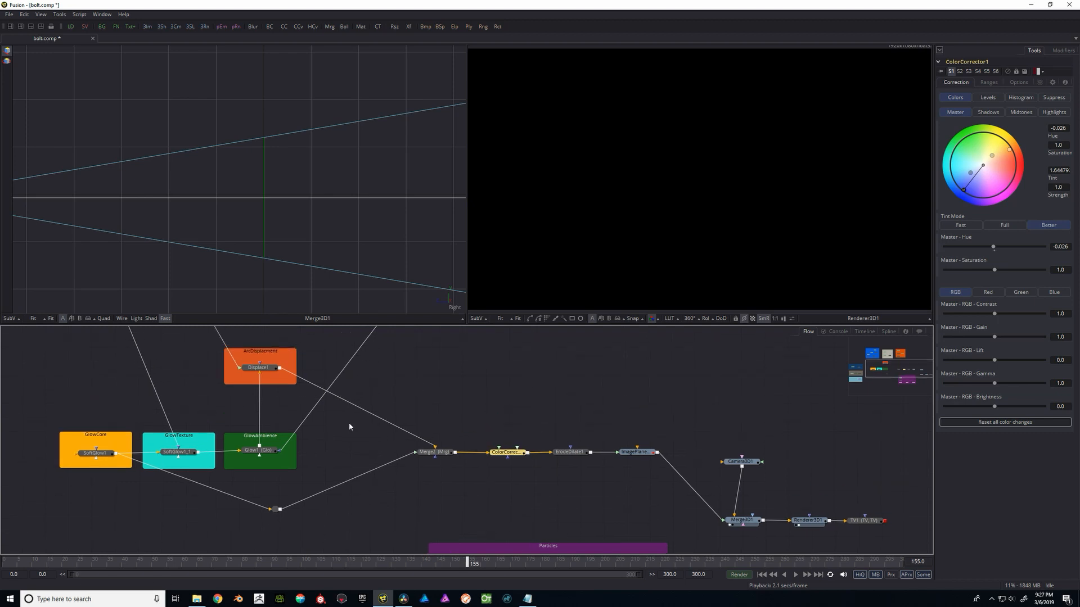
drag(467, 397, 391, 396)
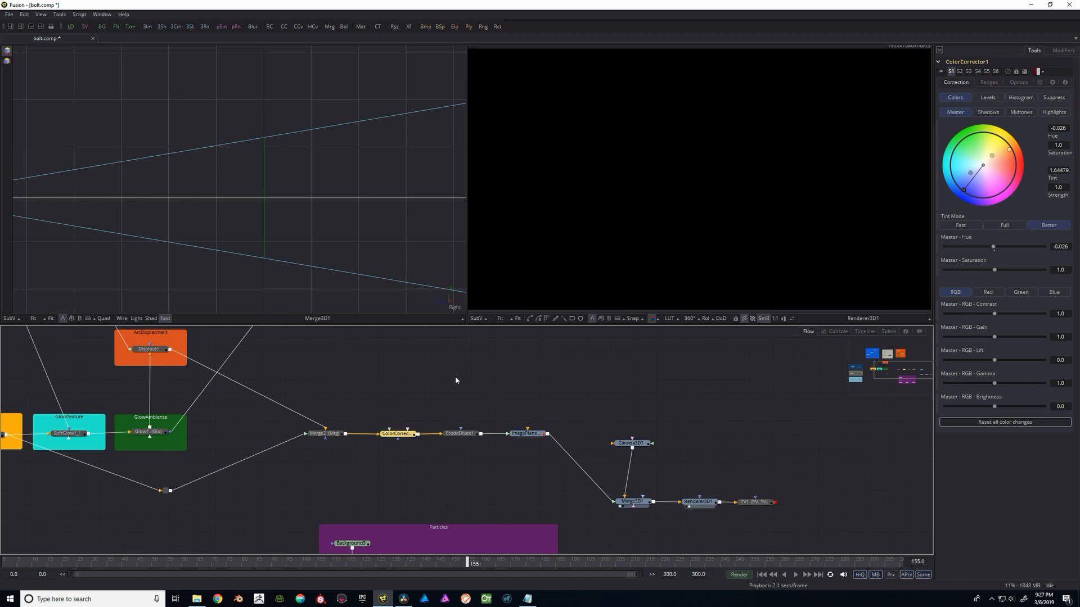
drag(455, 381, 463, 381)
click(470, 436)
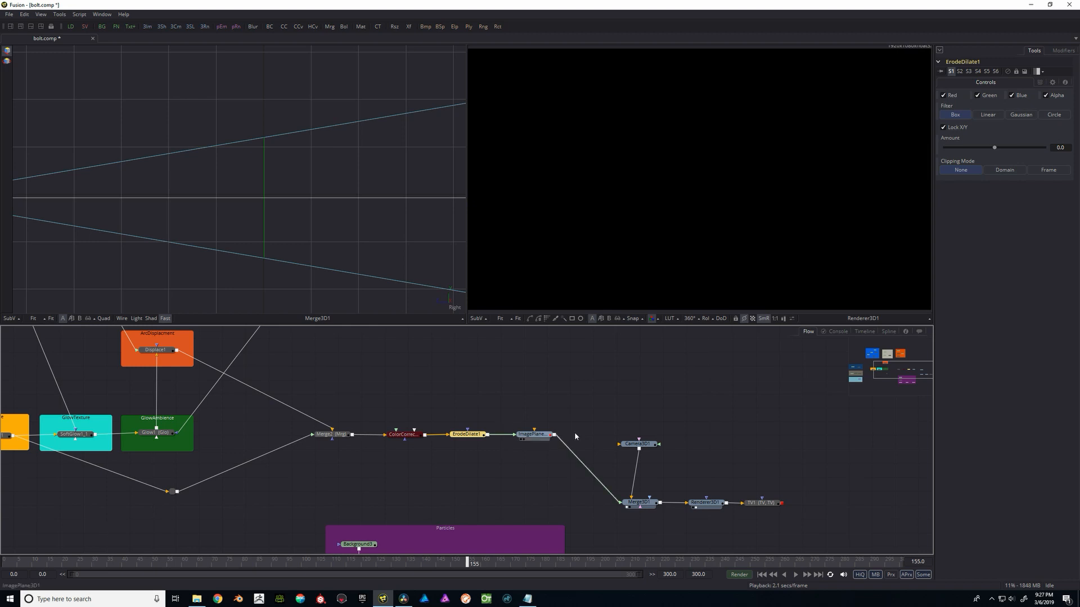
drag(595, 413, 576, 384)
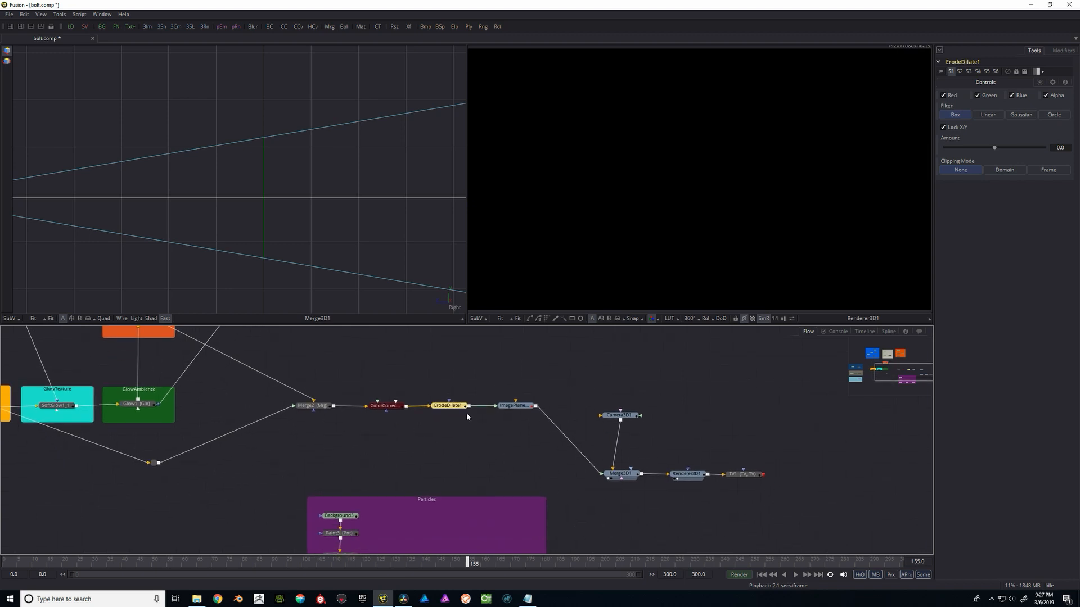
click(523, 406)
Examine the Particles group, including the background, paint and glow nodes that feed pEmitter1's region bitmap
drag(552, 452, 525, 419)
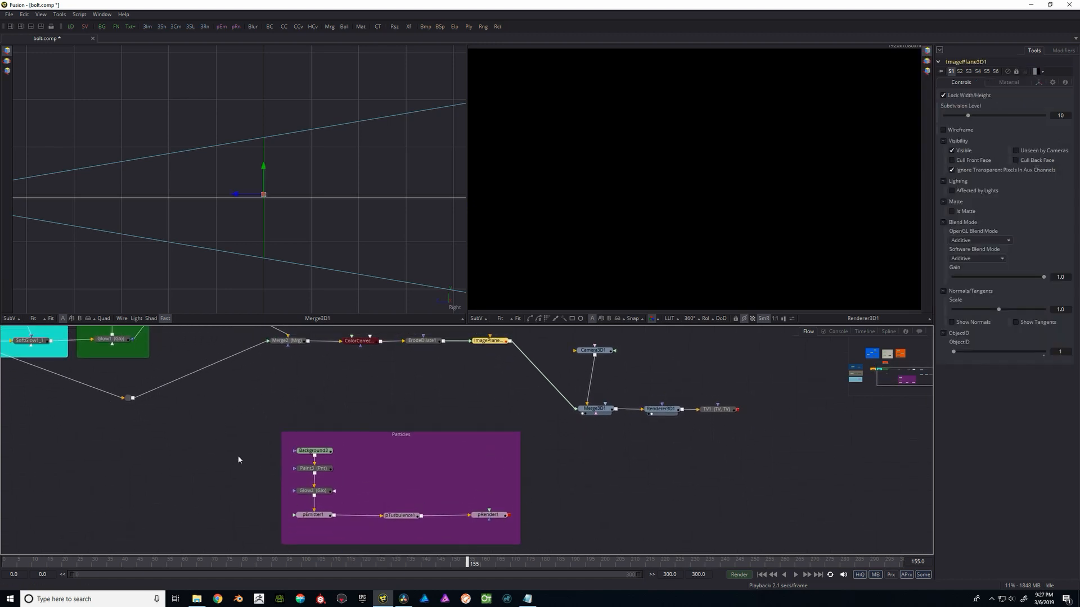
drag(238, 460, 374, 456)
scroll(370, 446, down, 2)
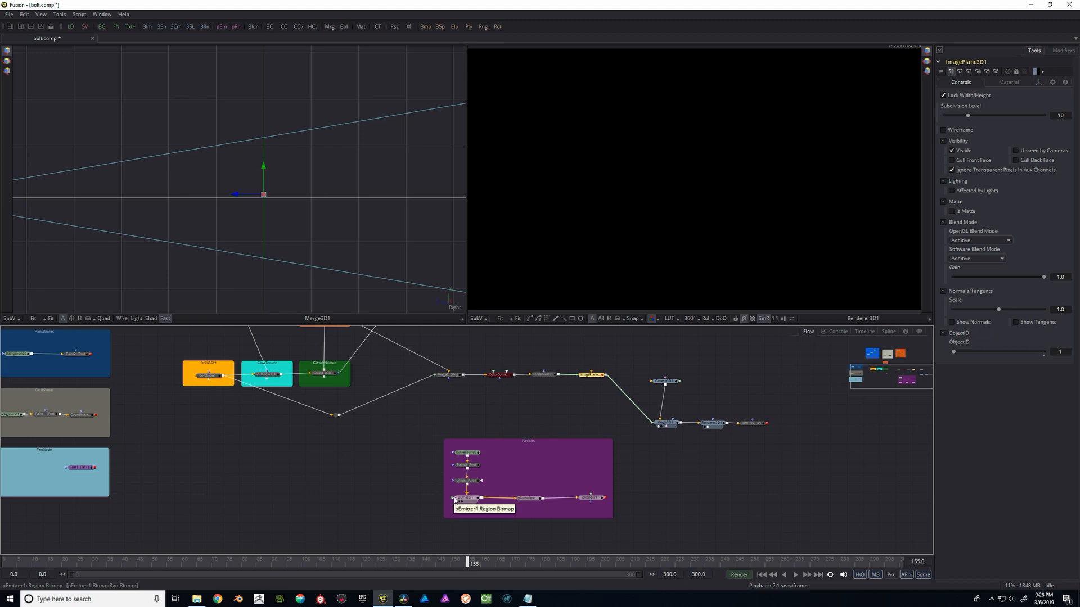
scroll(532, 464, up, 3)
drag(541, 472, 505, 470)
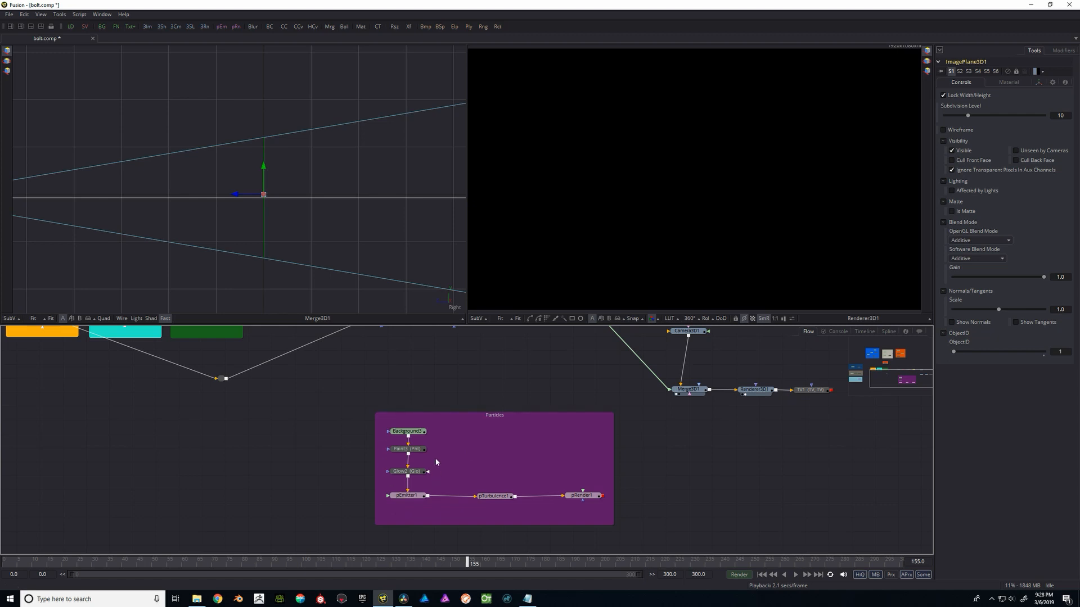
Inspect the output chain formed by the Camera3D1, Merge3D1, Renderer3D1 and TV1 nodes
drag(571, 523, 425, 502)
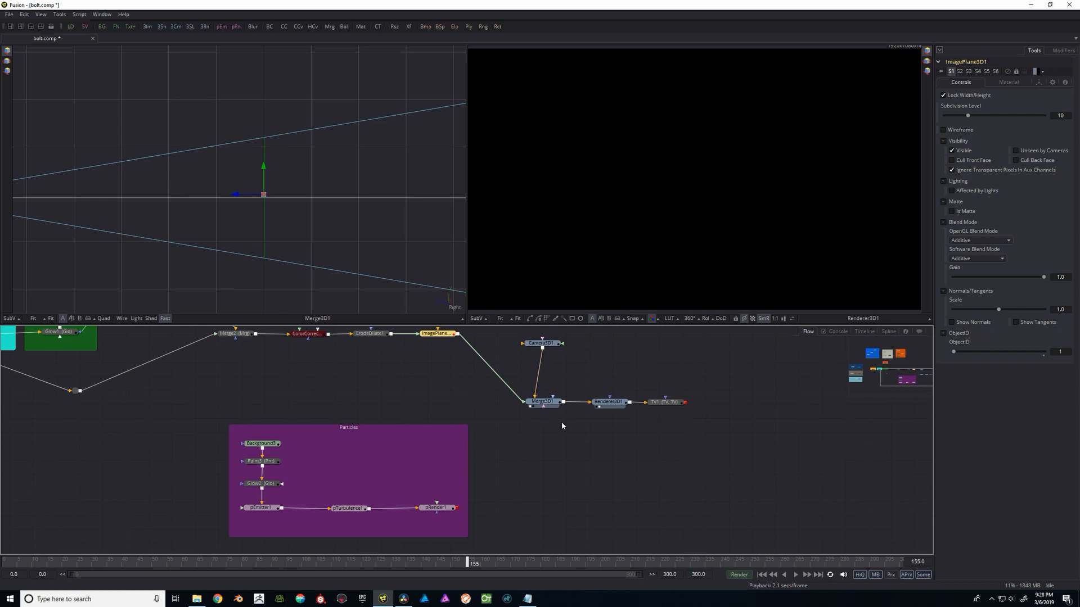
drag(561, 426, 544, 464)
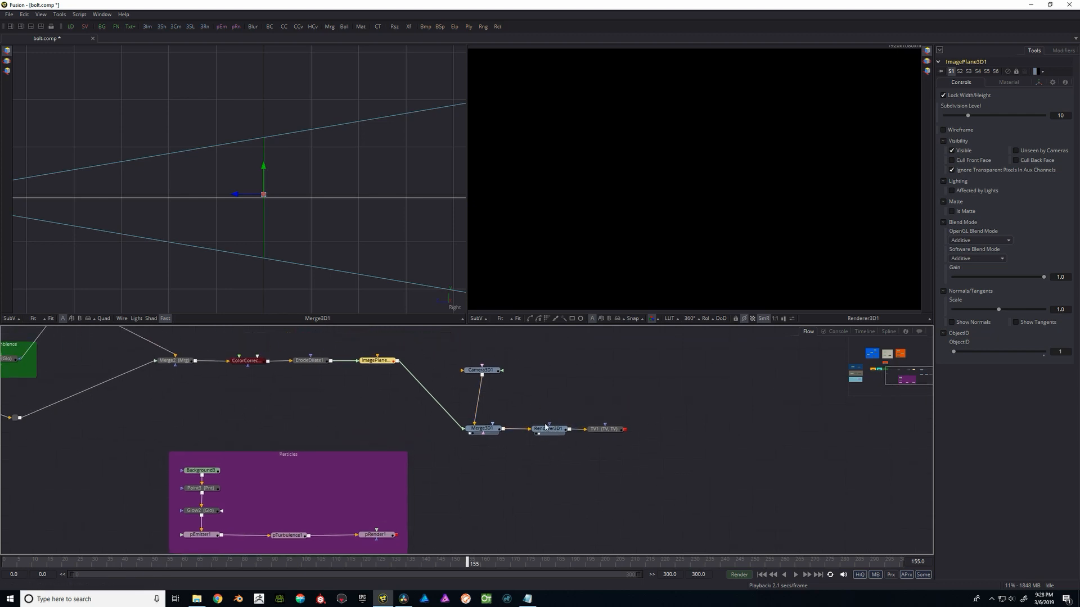
click(604, 429)
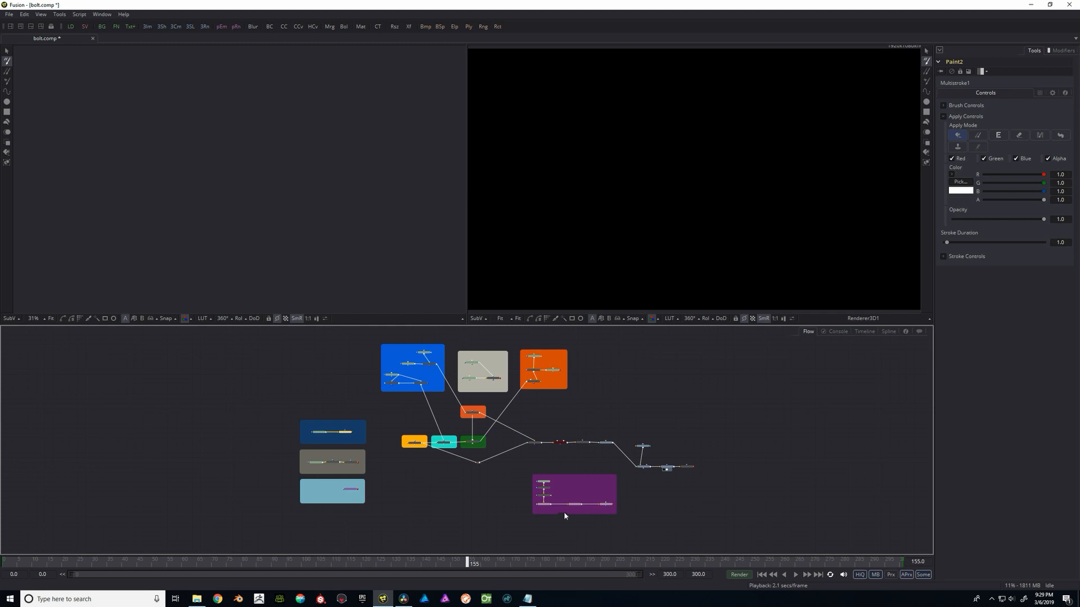
Examine the PaintStrokes, CirclePreset and TextNode source groups up close
drag(372, 449, 398, 450)
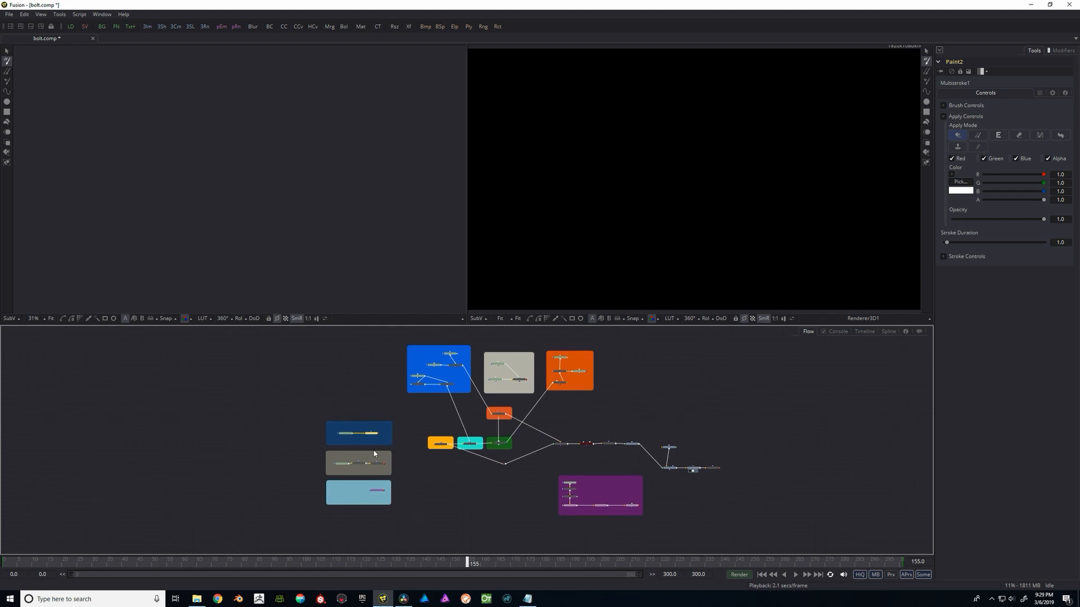
scroll(373, 449, up, 5)
drag(444, 424, 433, 388)
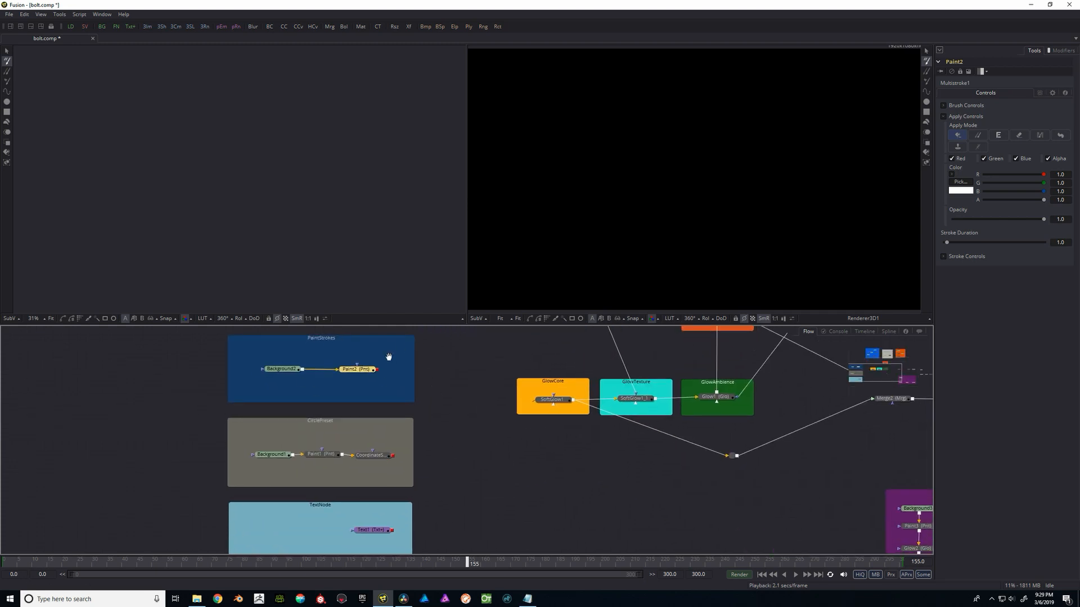
drag(388, 357, 374, 361)
drag(424, 431, 393, 424)
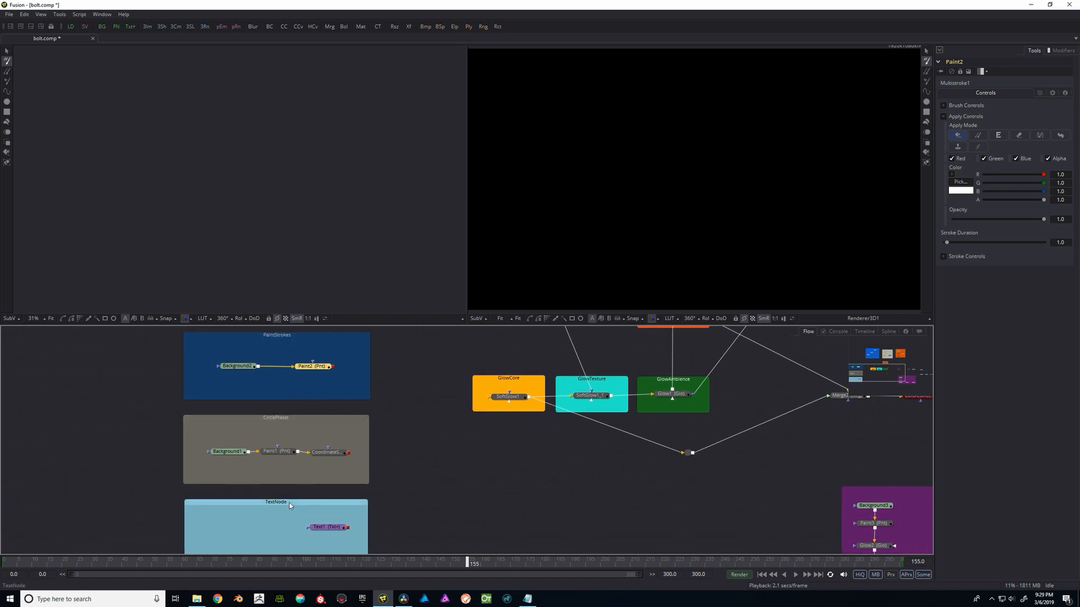
Display the Paint2 node of the PaintStrokes group in the first viewer and shift the node slightly within its group
drag(346, 367, 338, 364)
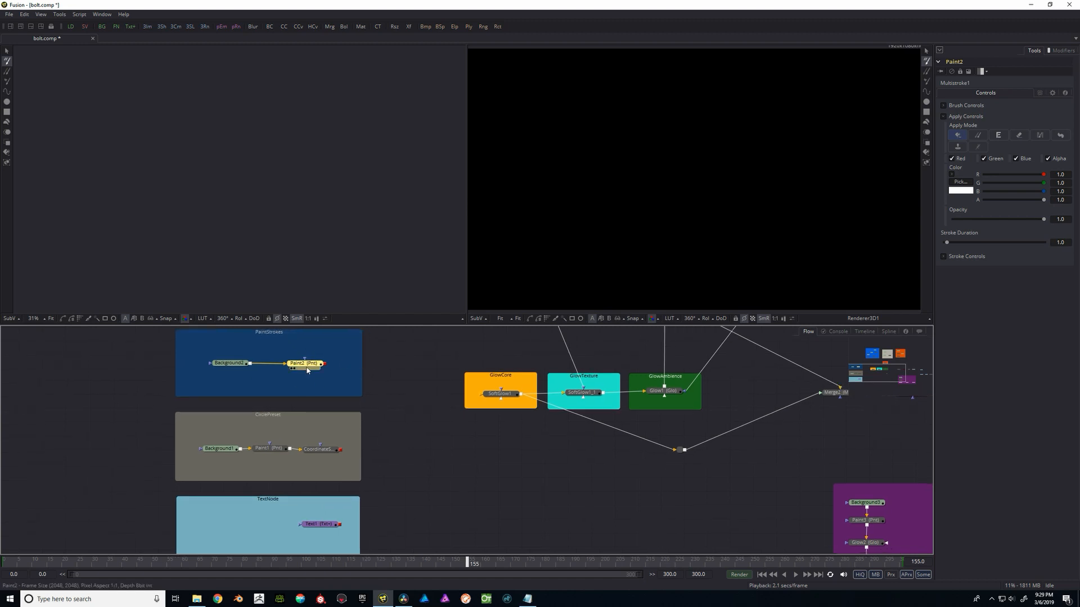
key(1)
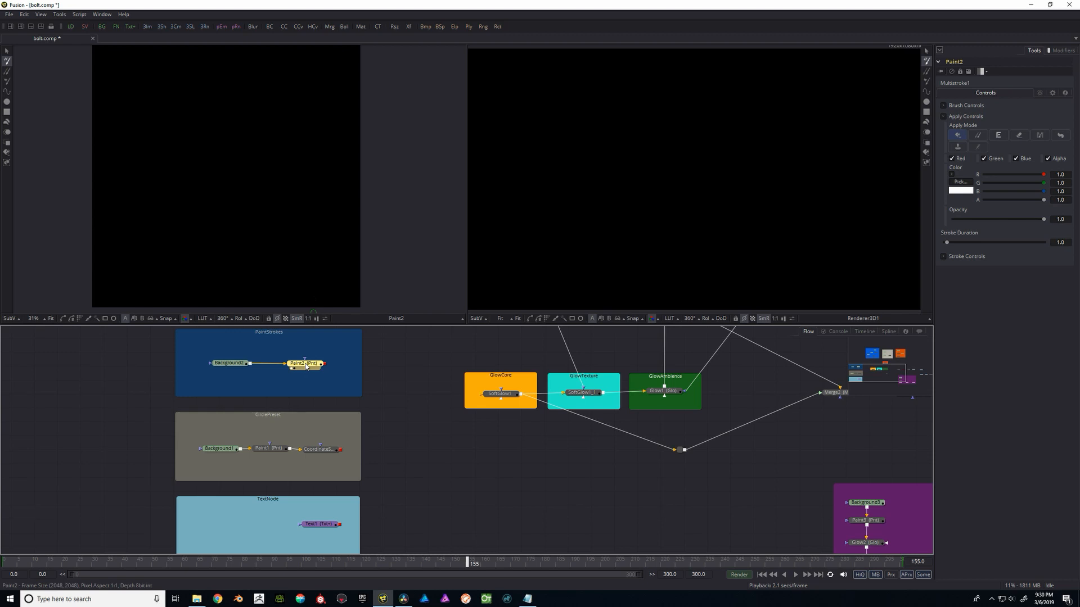
mouse_move(307, 366)
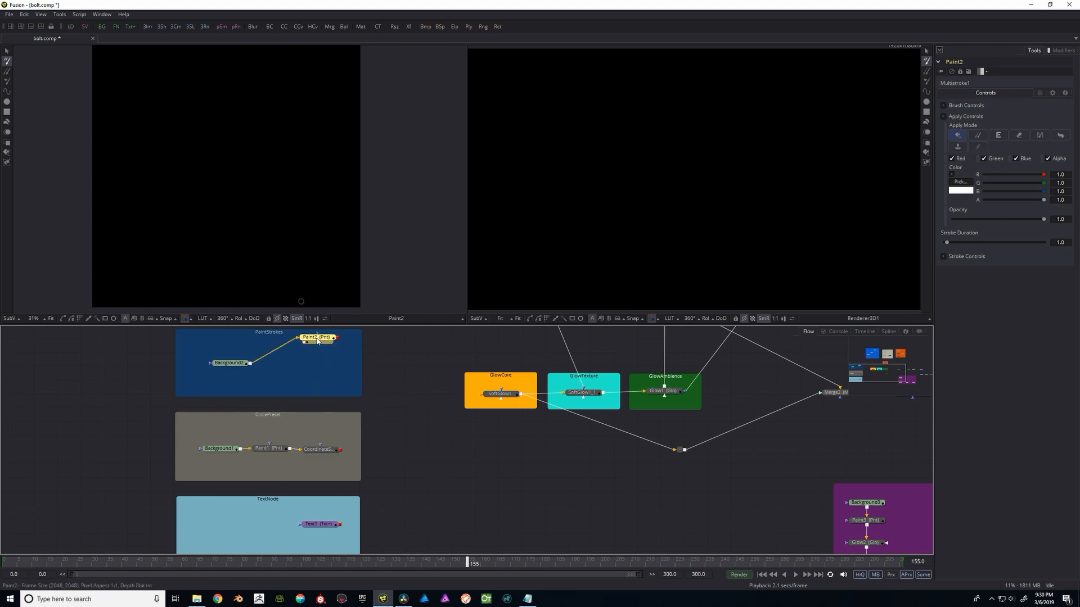
drag(303, 364, 313, 364)
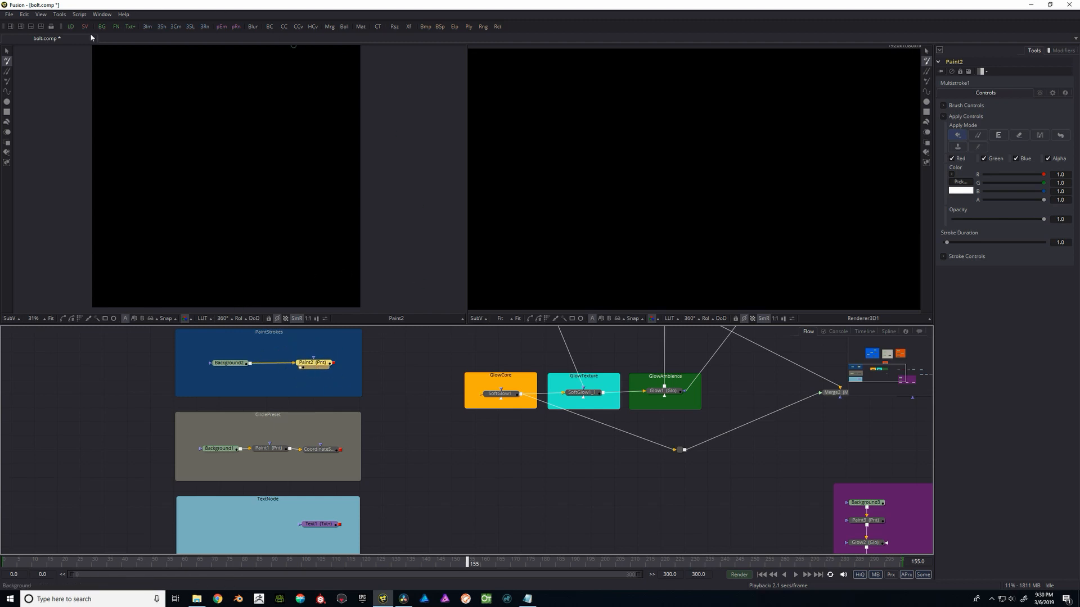
Draw a freehand winding white stroke in Paint2 with the Stroke tool and connect Paint2's output to SoftGlow1 in the GlowCore group
click(7, 81)
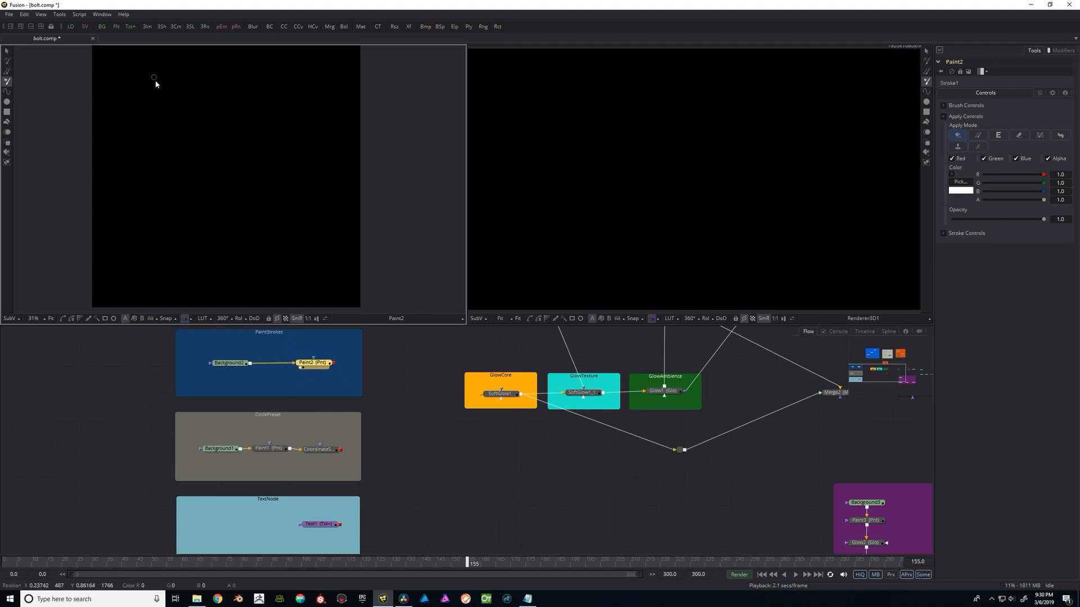
mouse_move(162, 87)
mouse_down()
mouse_move(133, 126)
mouse_move(216, 130)
mouse_move(246, 162)
mouse_move(251, 237)
mouse_up()
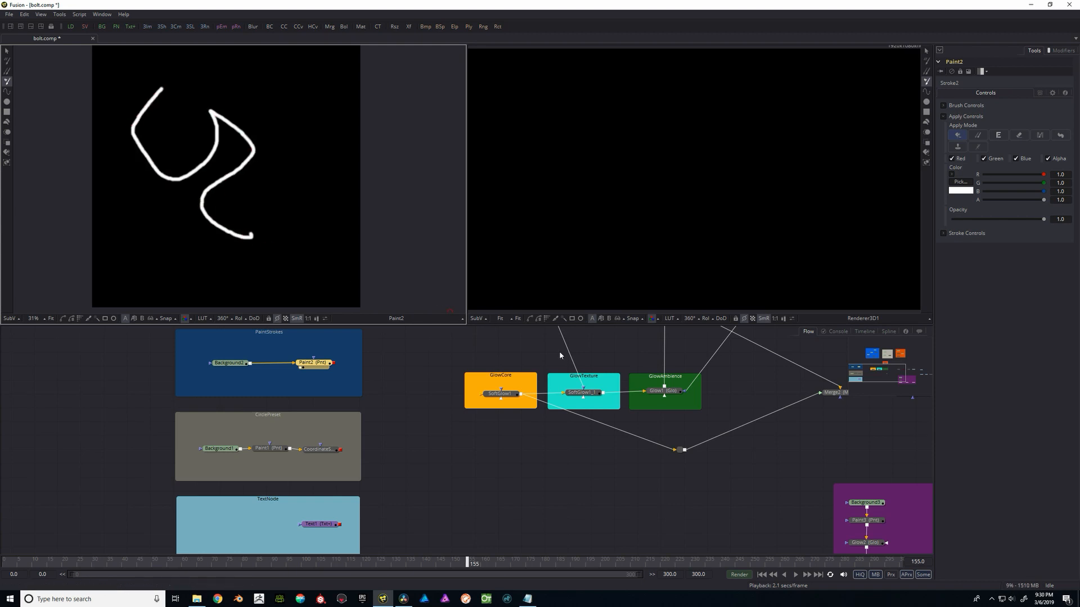
mouse_move(326, 361)
mouse_down()
mouse_move(374, 361)
mouse_move(474, 395)
mouse_up()
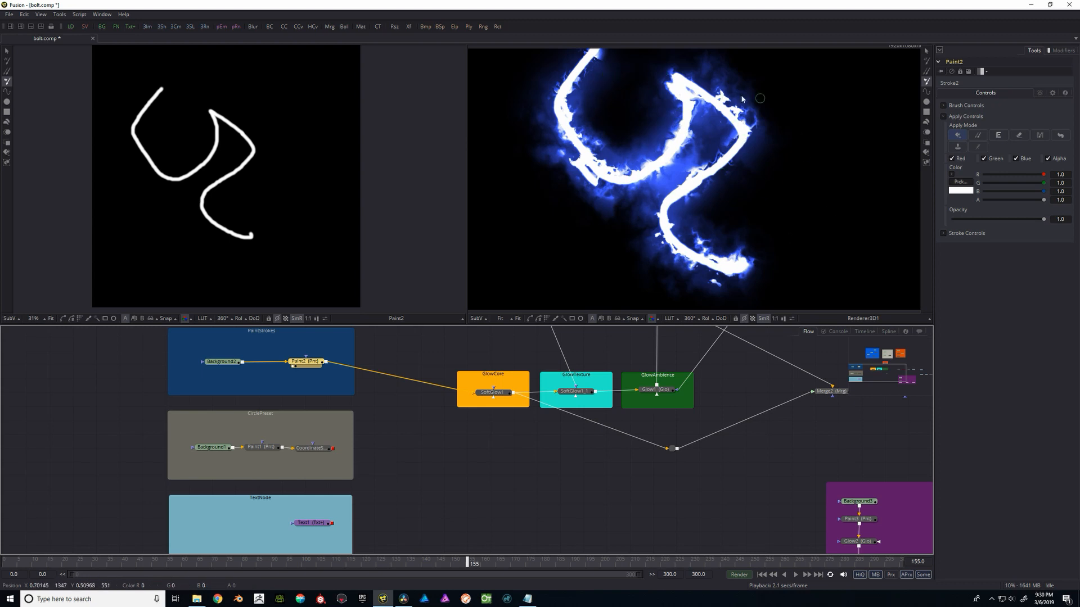
drag(377, 368, 380, 370)
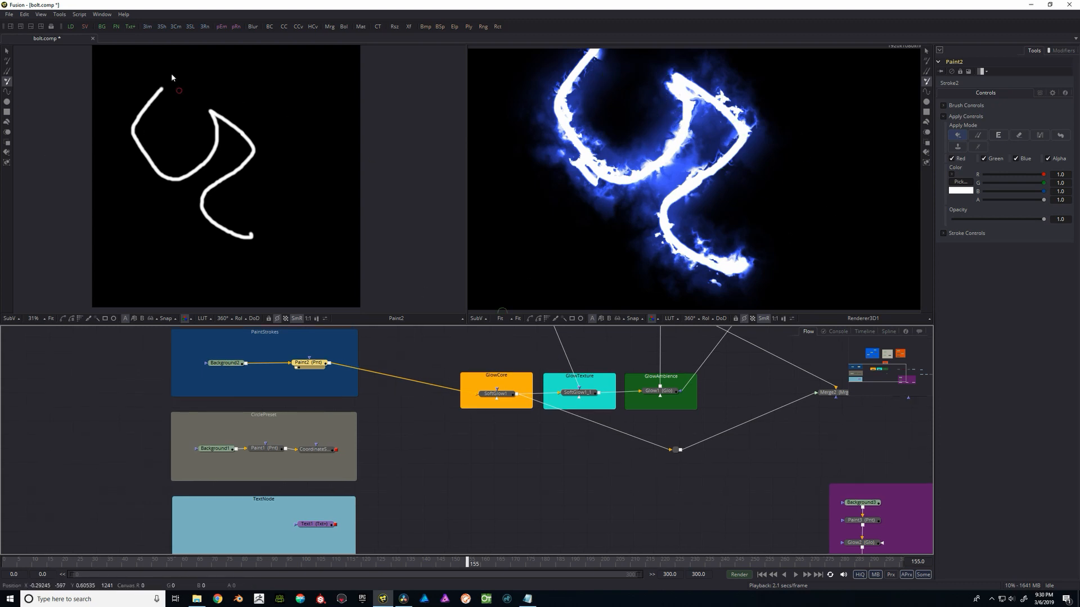
Undo the freehand stroke in Paint2 and reconnect the Paint2 output to SoftGlow1
click(7, 51)
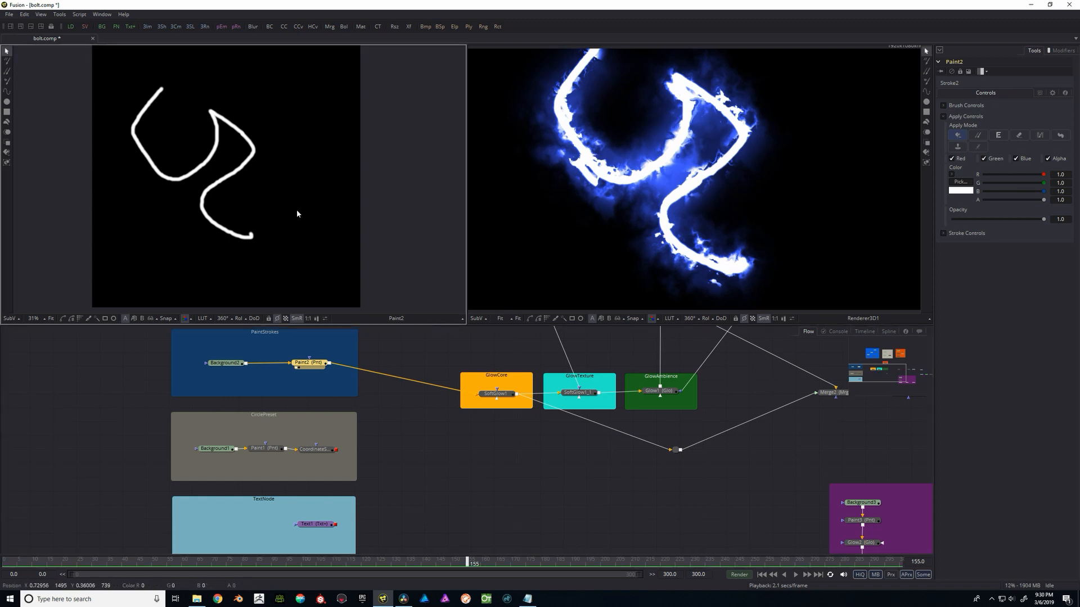
key(ctrl+z)
key(ctrl+z)
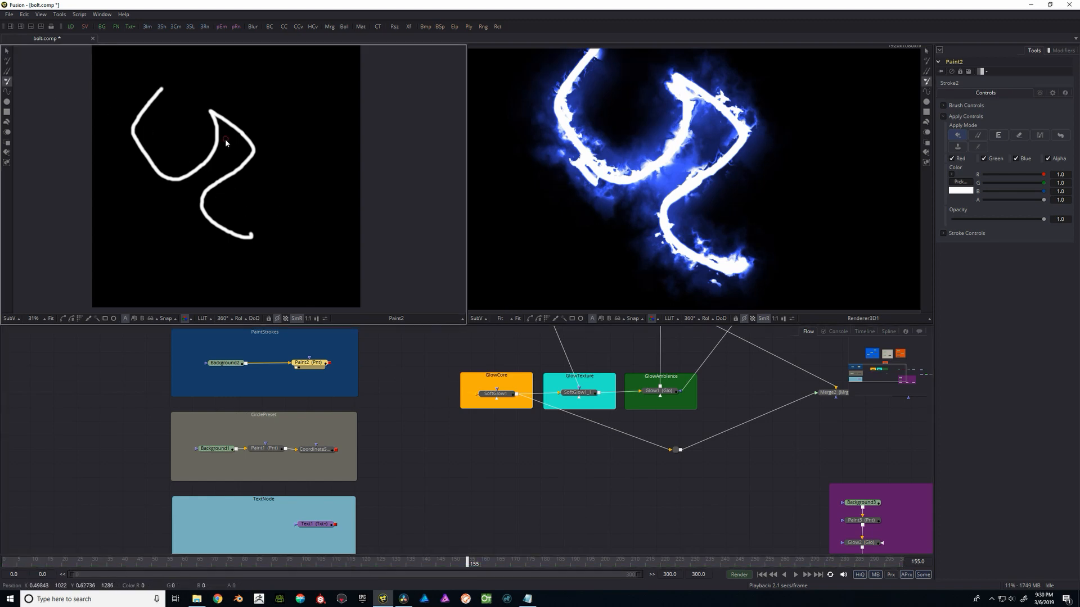
drag(329, 363, 481, 398)
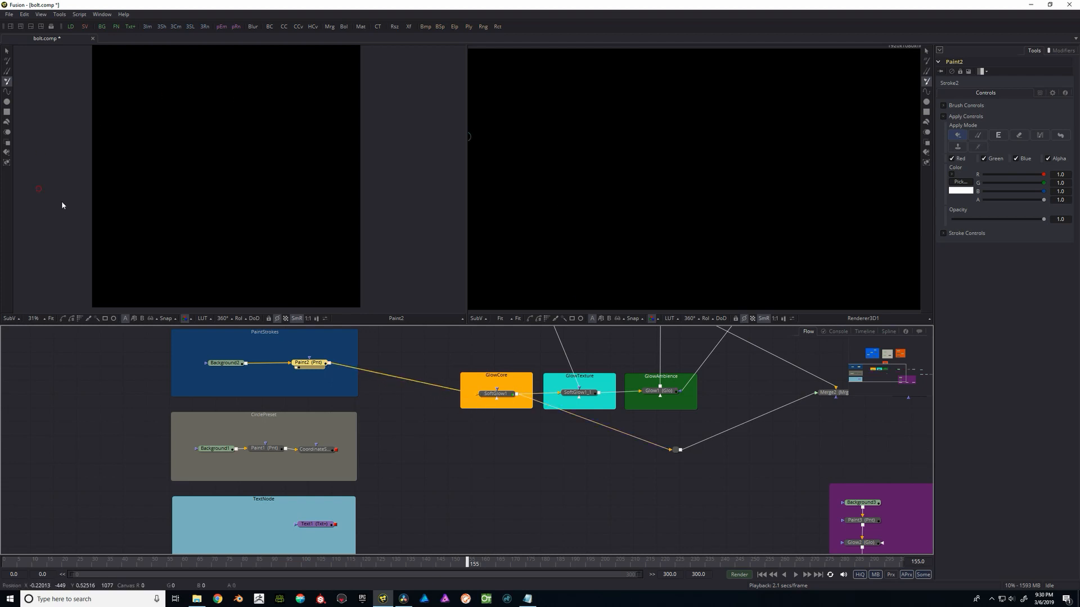
Draw a closed, roughly circular loop on the Paint2 canvas with the PolylineStroke tool
click(7, 82)
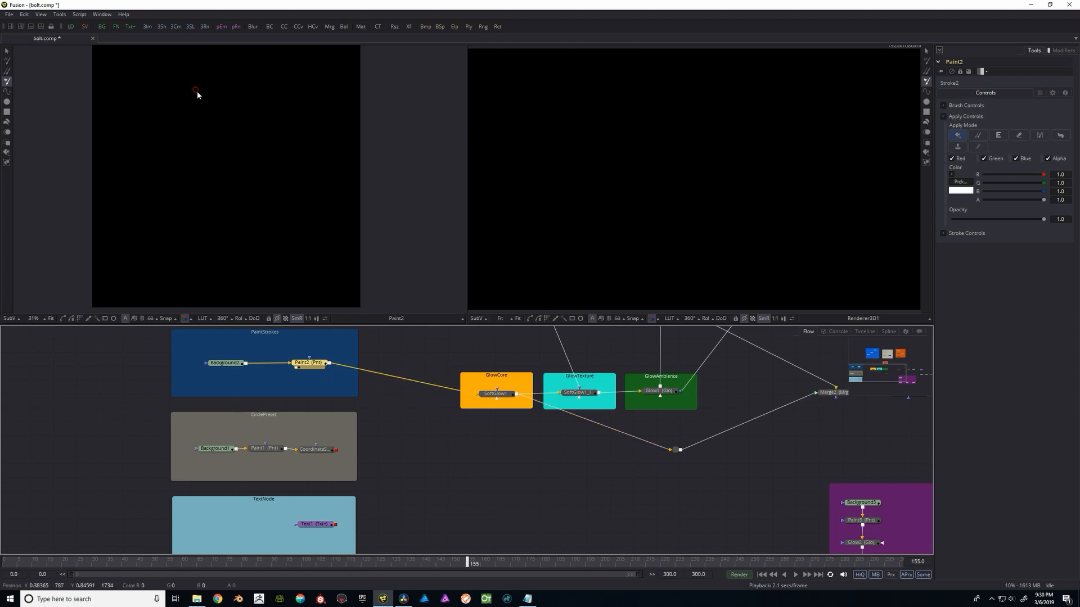
click(7, 91)
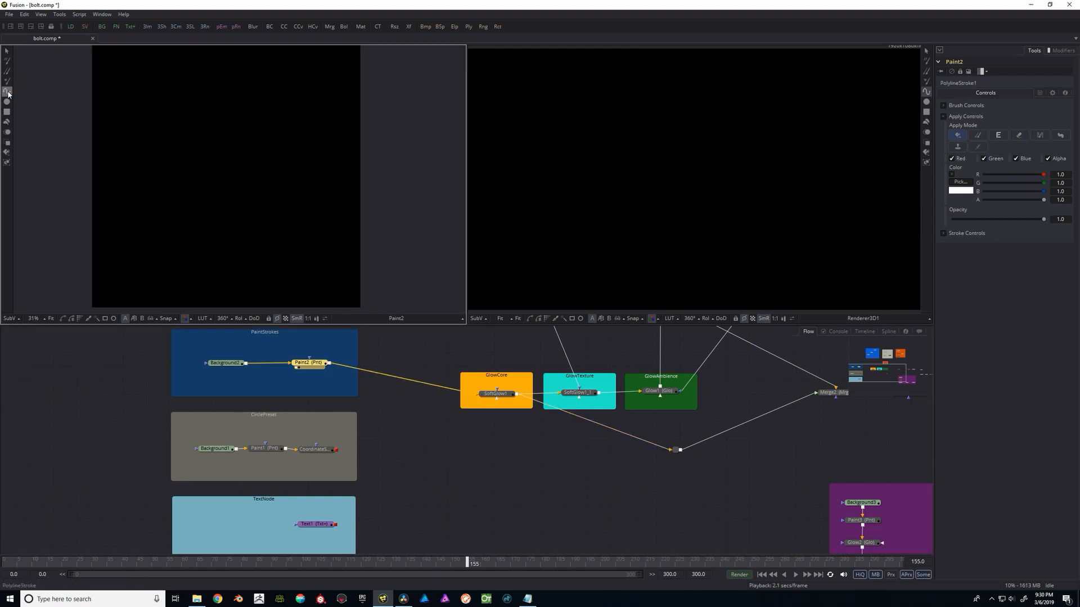
click(219, 87)
mouse_move(147, 189)
mouse_down()
mouse_move(163, 237)
mouse_move(245, 267)
mouse_up()
drag(313, 184, 313, 162)
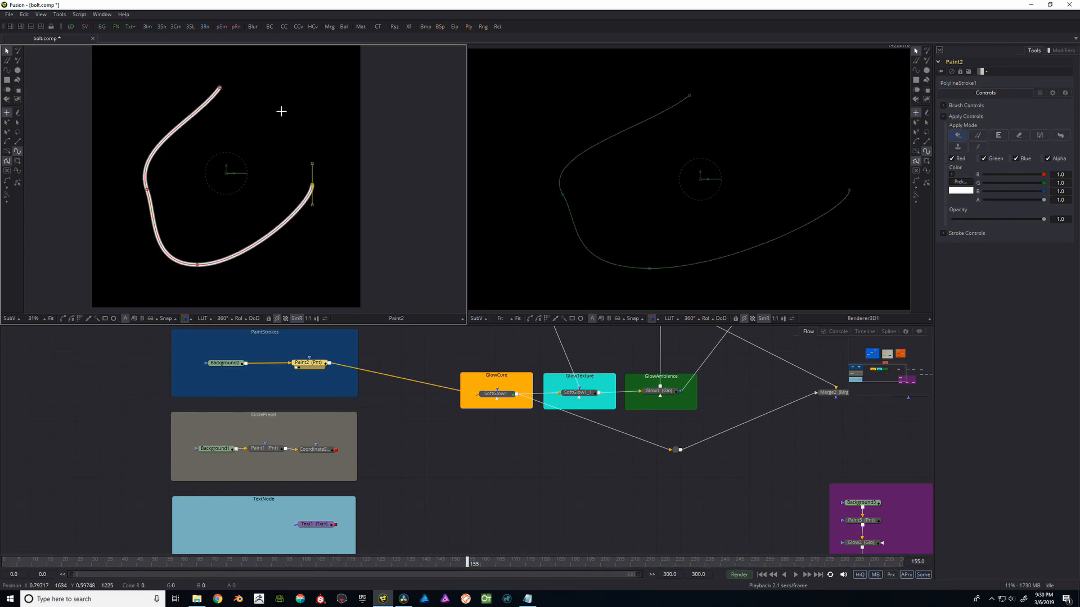
drag(276, 108, 251, 99)
click(219, 88)
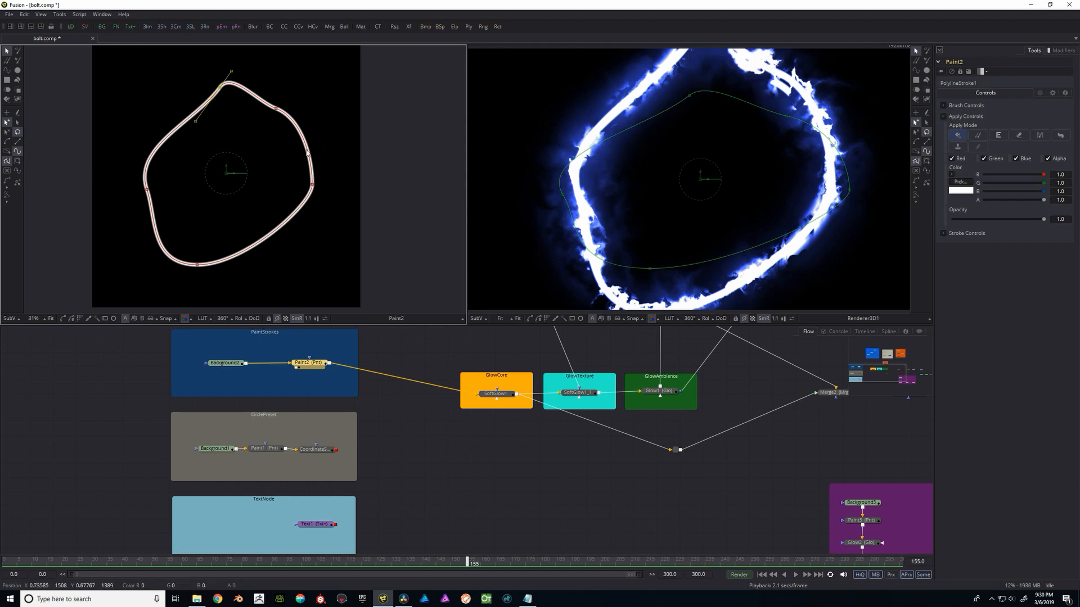
Test the polyline stroke's Write On End and Write On Start in Stroke Controls, returning the range to 0.0–1.0
click(967, 233)
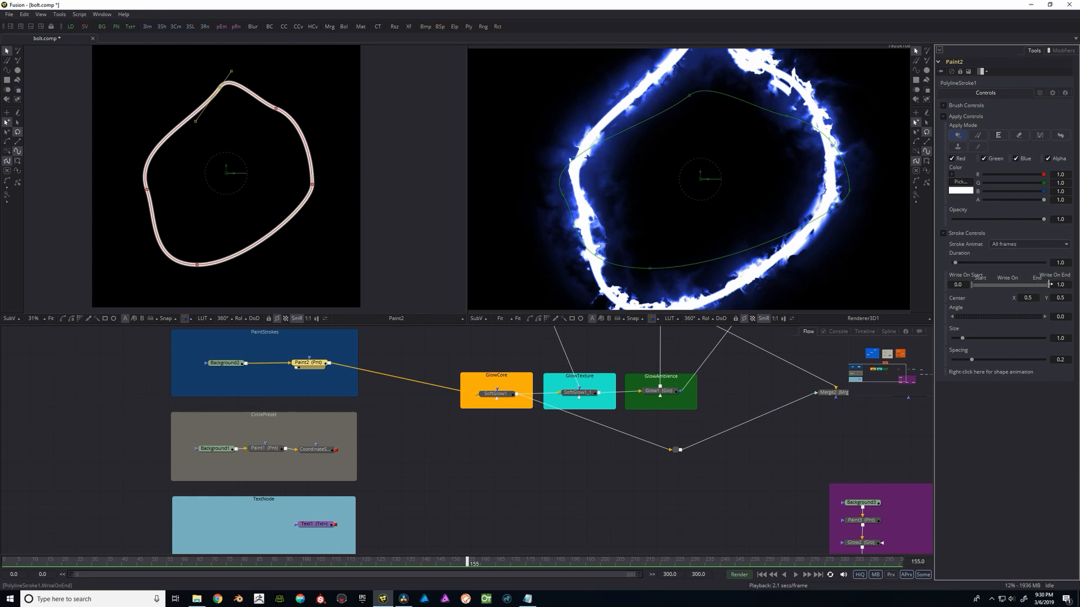
mouse_move(1047, 284)
mouse_down()
mouse_move(974, 286)
mouse_move(1050, 284)
mouse_up()
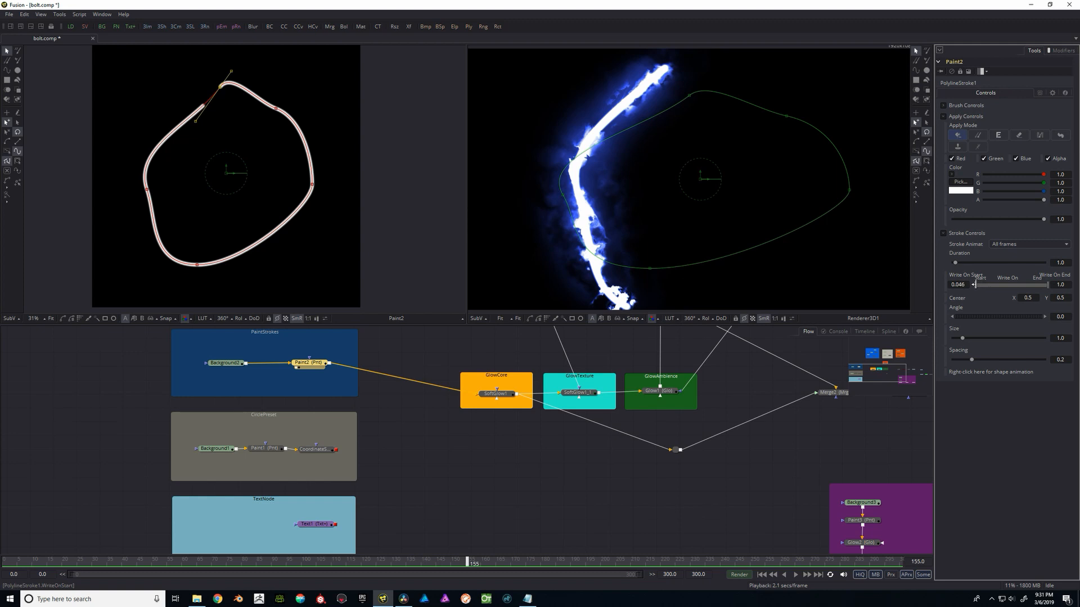
drag(975, 285, 969, 285)
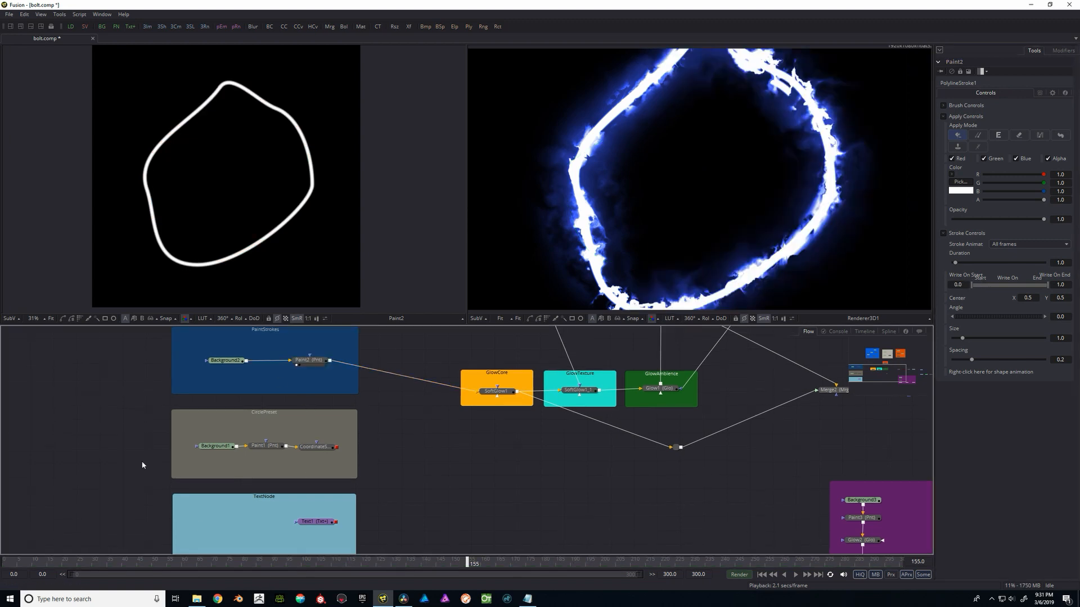
Connect the CoordinateSpace1 output of the CirclePreset group to SoftGlow1 in place of Paint2
click(269, 414)
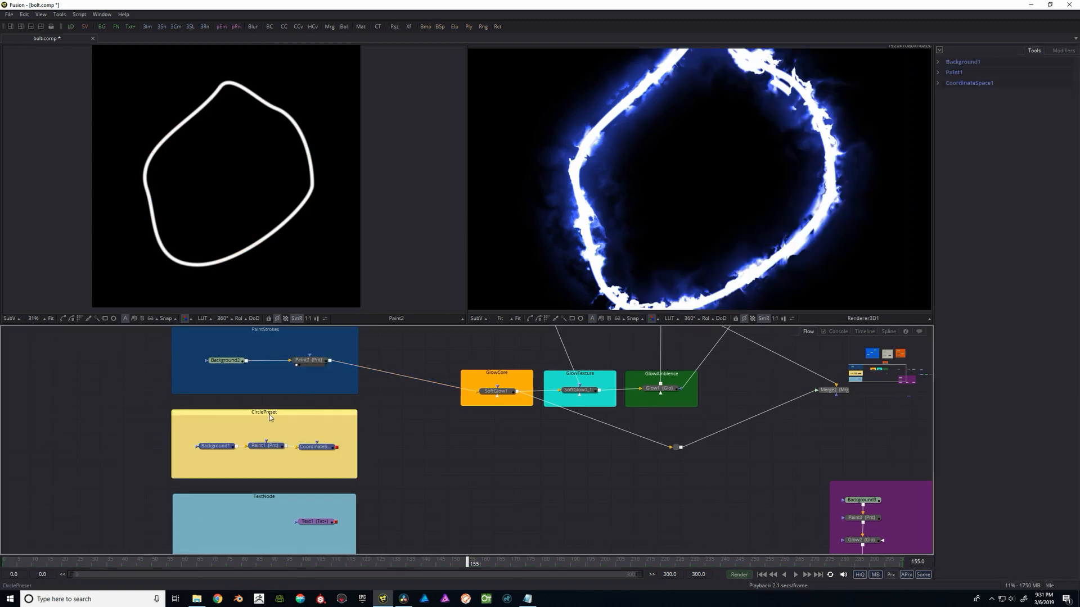
click(406, 473)
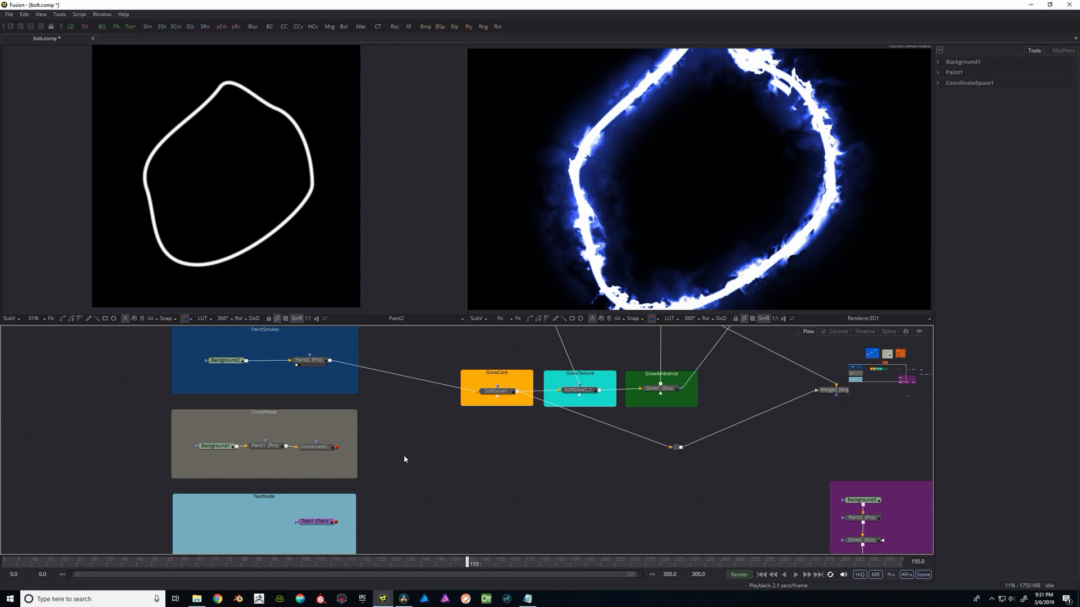
drag(378, 434, 369, 431)
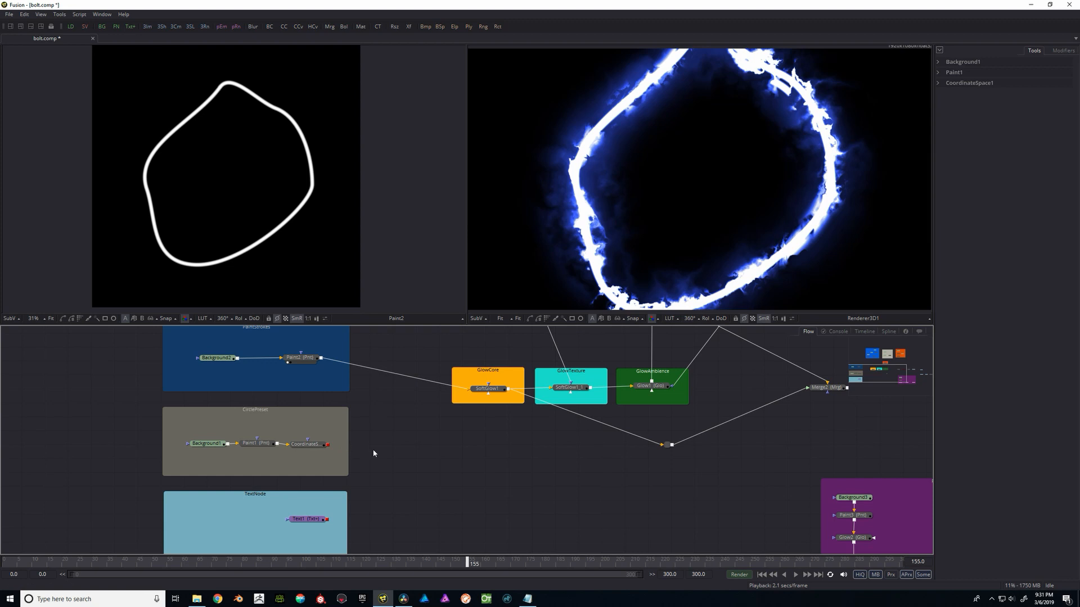
drag(386, 450, 470, 397)
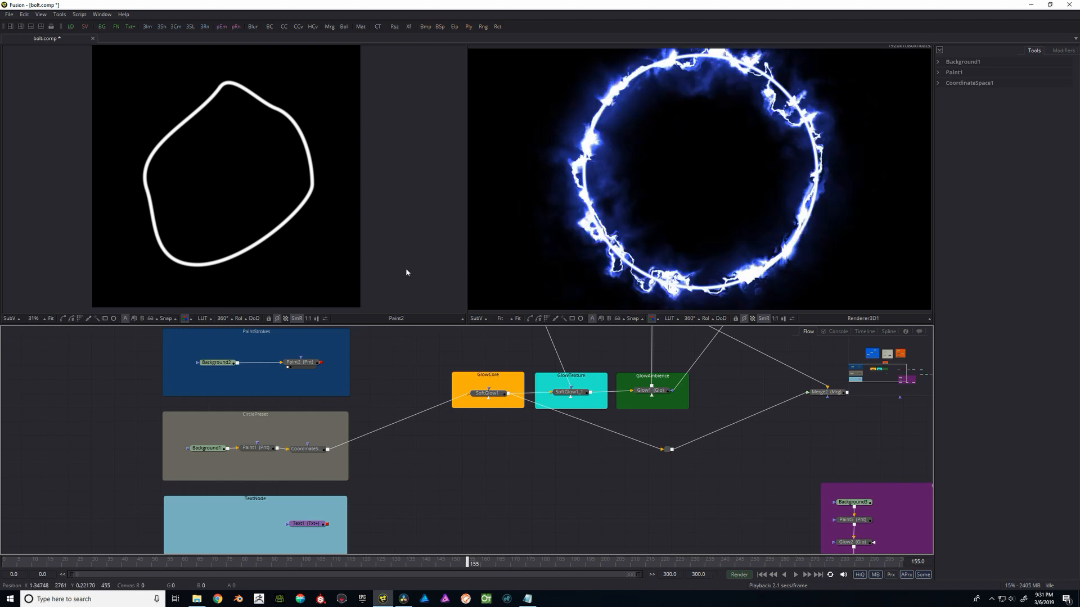
View Paint1 in the first viewer and CoordinateSpace1 in the second to compare the source line with its polar conversion
click(256, 451)
key(1)
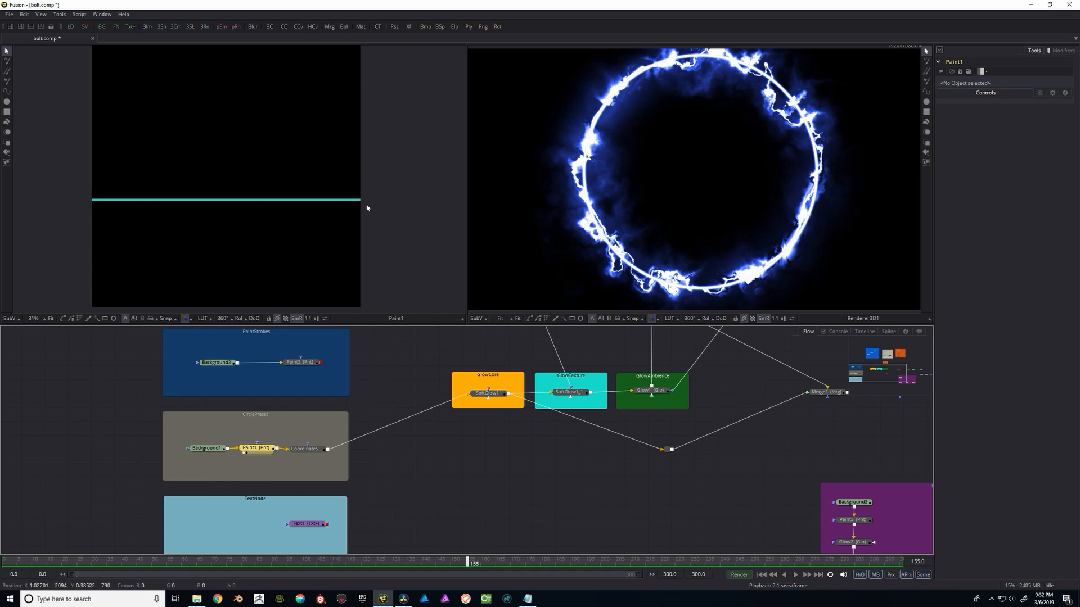
click(313, 450)
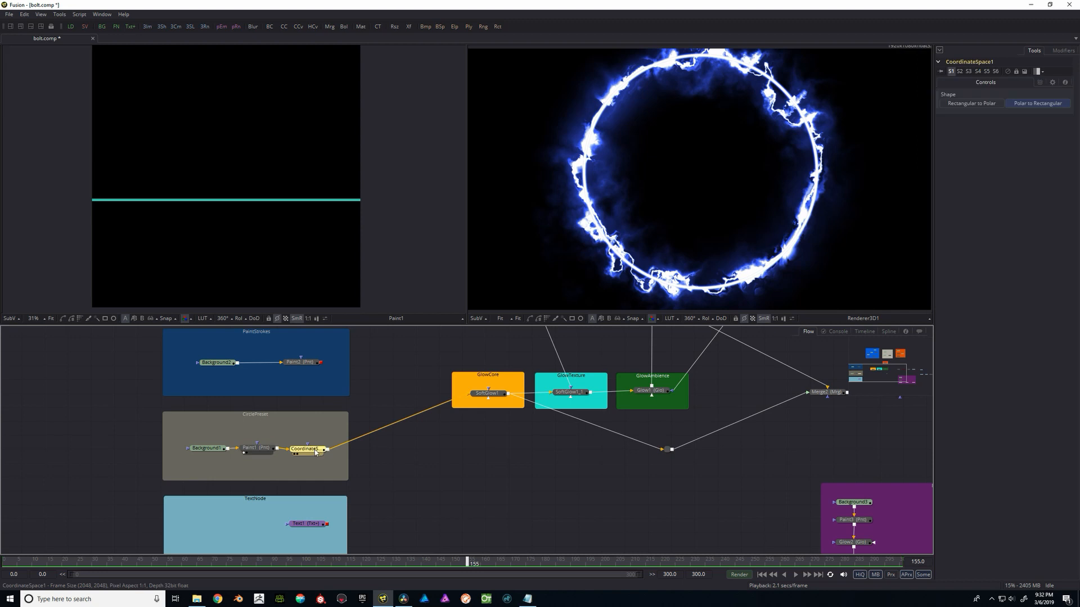
key(2)
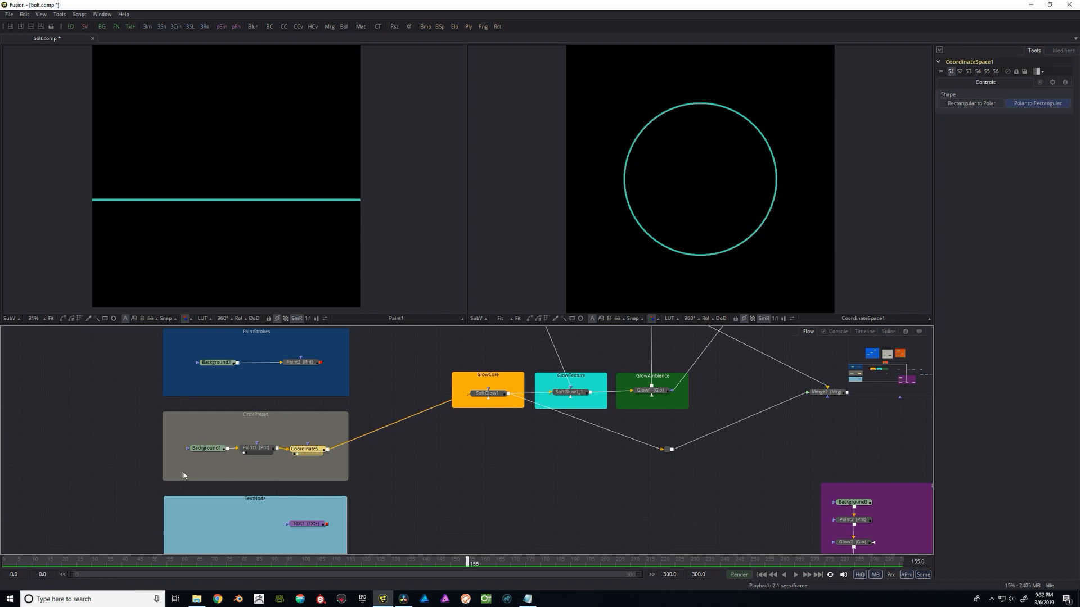
Select the rectangle line in Paint1 and lower its centre to about Y 0.39
click(261, 448)
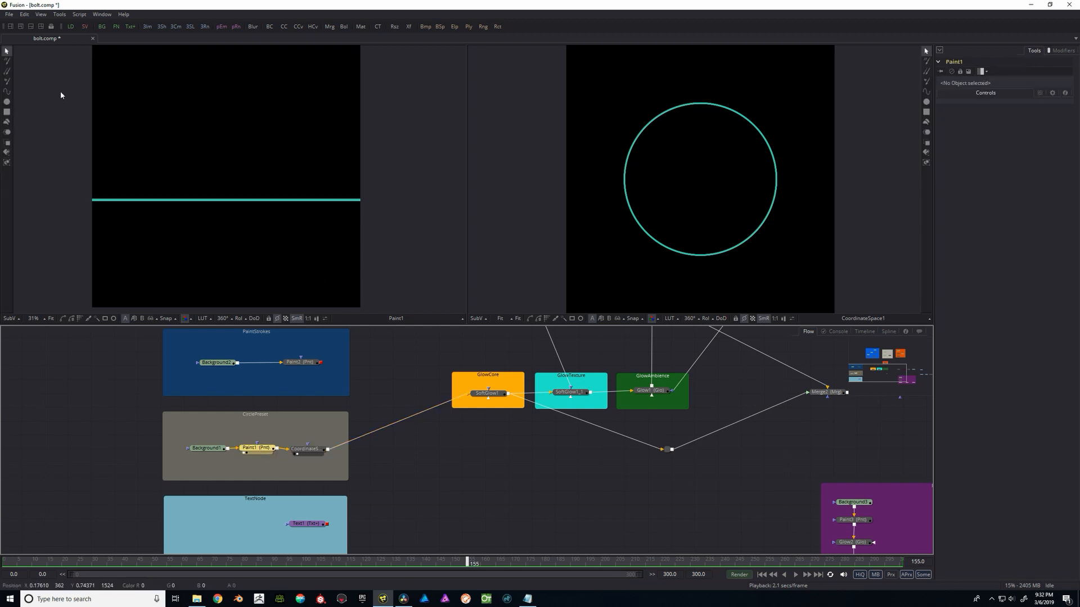
click(7, 52)
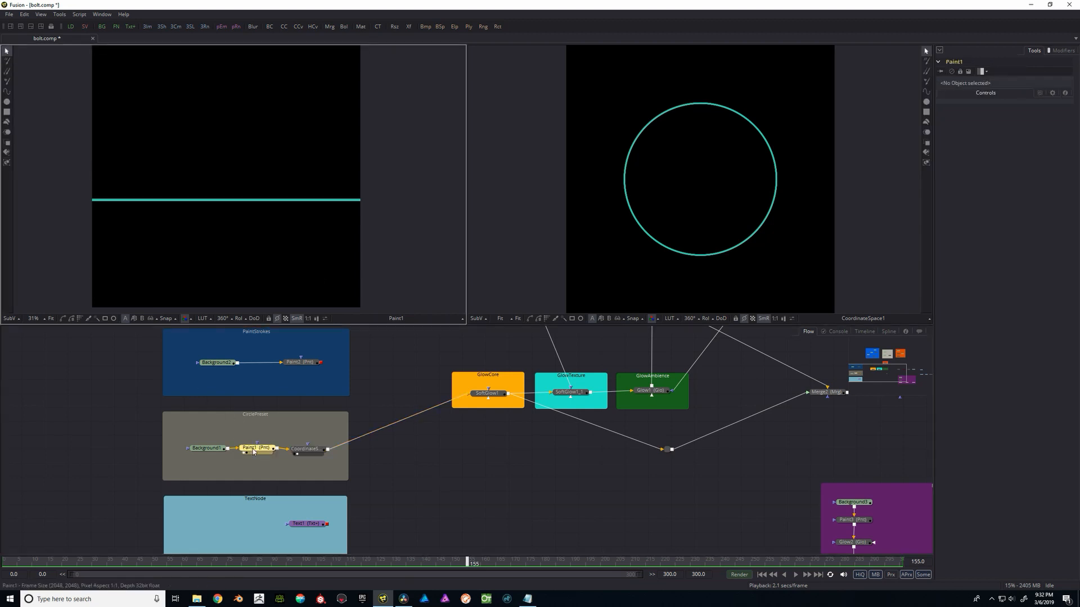
drag(50, 168, 412, 228)
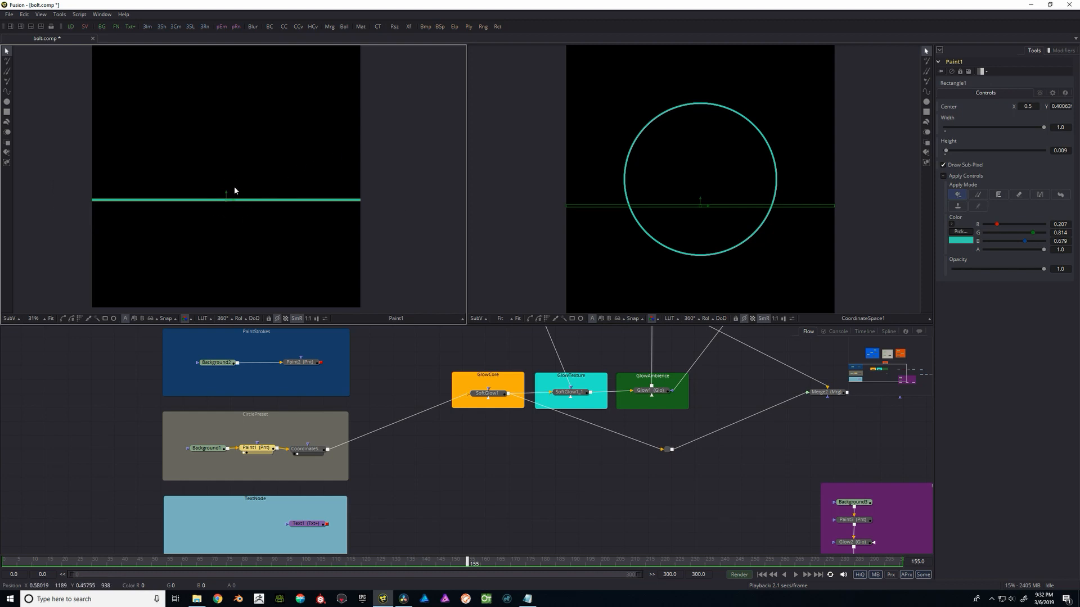
mouse_move(227, 193)
mouse_down()
mouse_move(229, 118)
mouse_move(224, 275)
mouse_move(222, 198)
mouse_up()
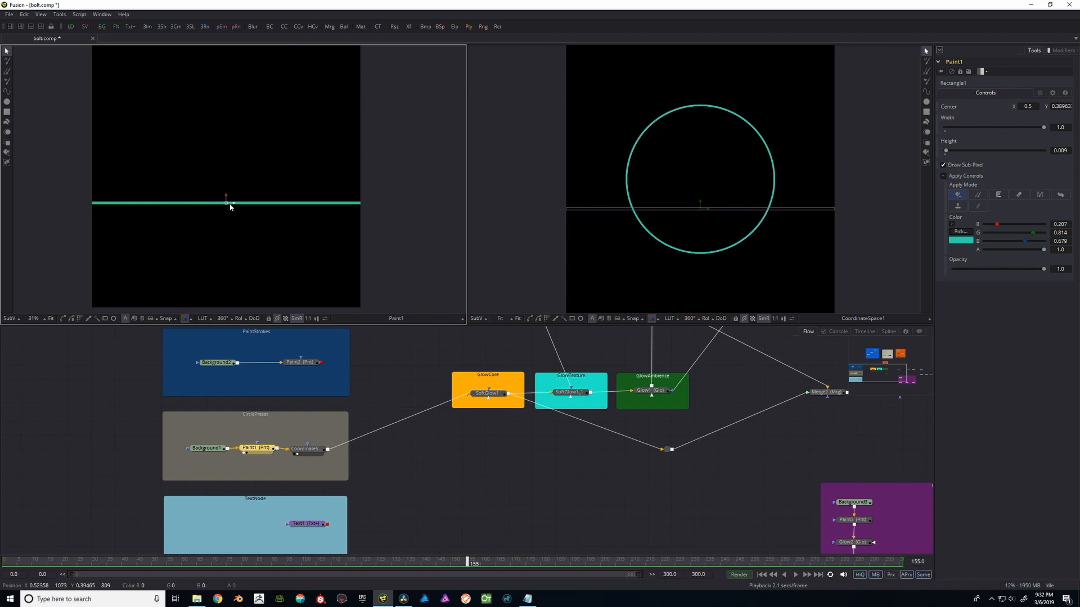
Try a different position, width and height for the rectangle in Paint1
mouse_move(234, 204)
mouse_down()
mouse_move(451, 211)
mouse_move(9, 207)
mouse_move(210, 228)
mouse_move(595, 218)
mouse_move(278, 224)
mouse_up()
key(ctrl+z)
mouse_move(1044, 128)
mouse_down()
mouse_move(944, 131)
mouse_move(1045, 131)
mouse_up()
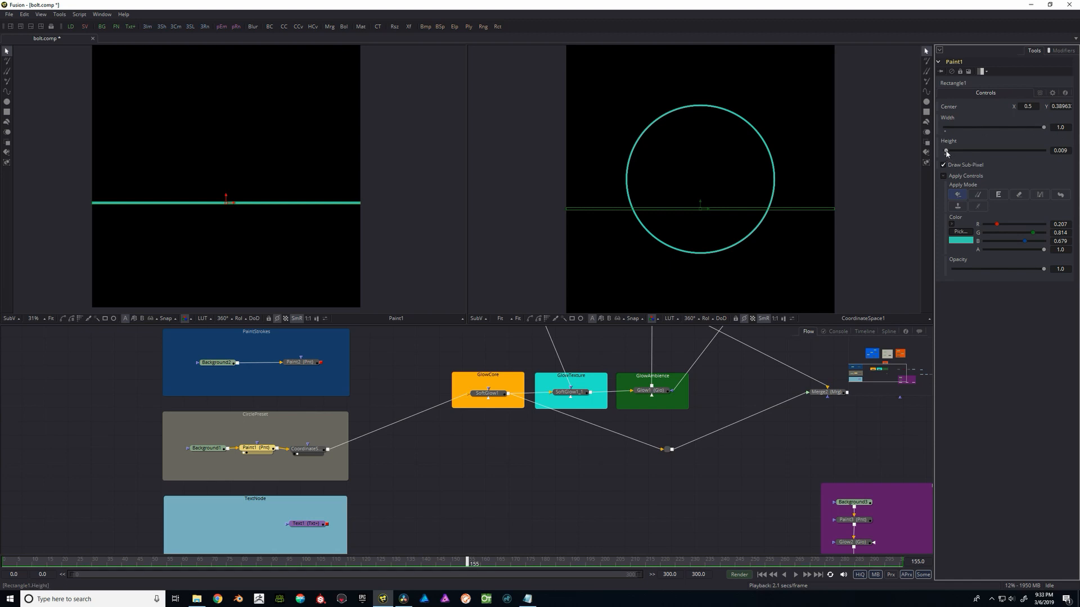
mouse_move(946, 152)
mouse_down()
mouse_move(982, 152)
mouse_move(960, 150)
mouse_up()
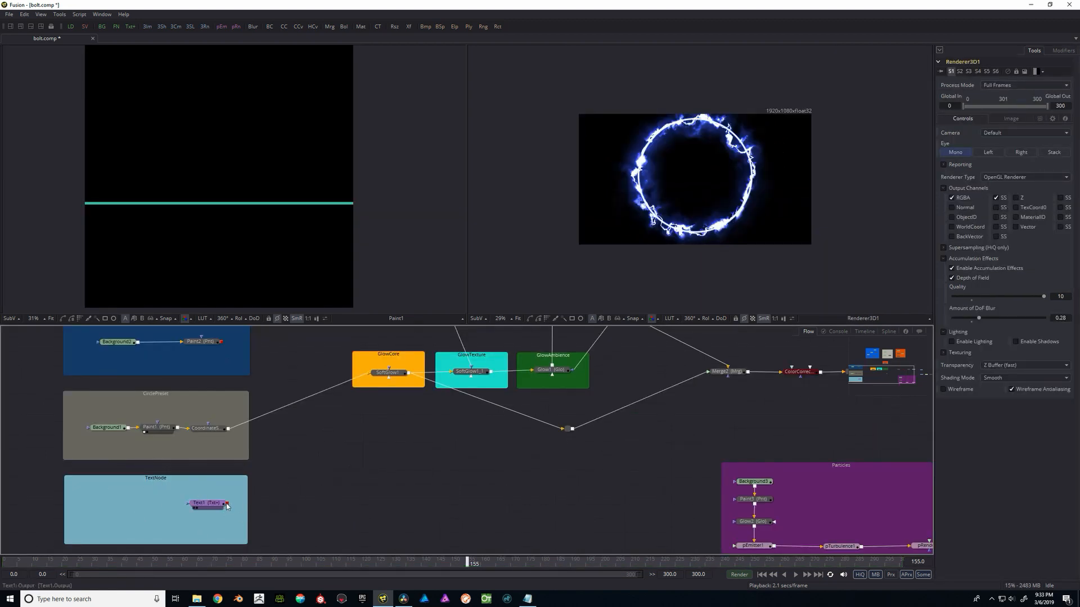
Connect the Text1 output of the TextNode group to SoftGlow1 in place of the circle preset
drag(227, 504, 360, 386)
drag(371, 373, 369, 373)
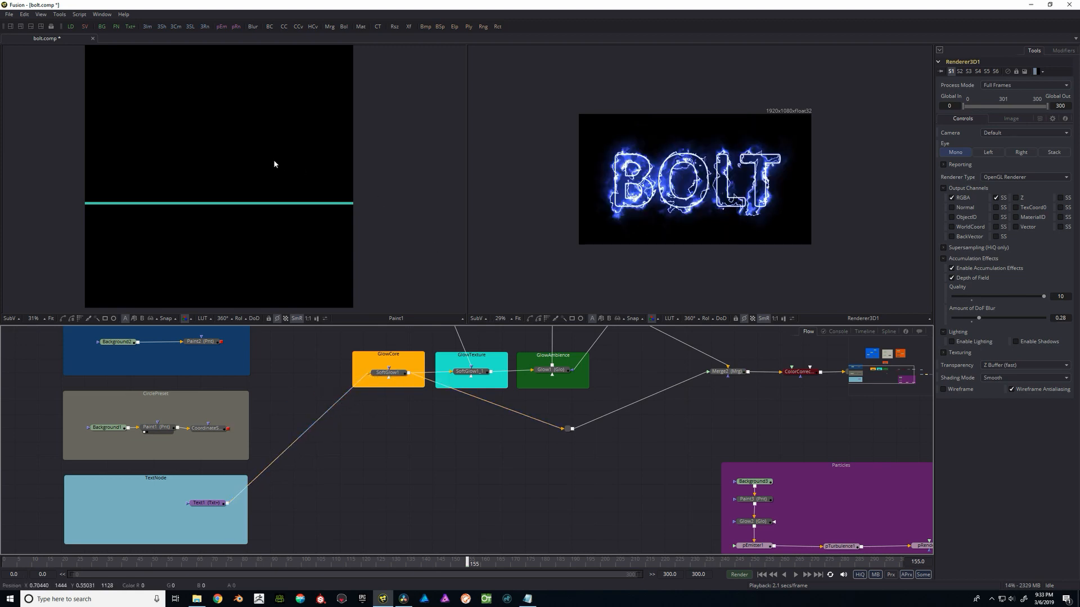
Select Text1's styled text BOLT and switch its first shading element from outline to Text Fill
click(206, 504)
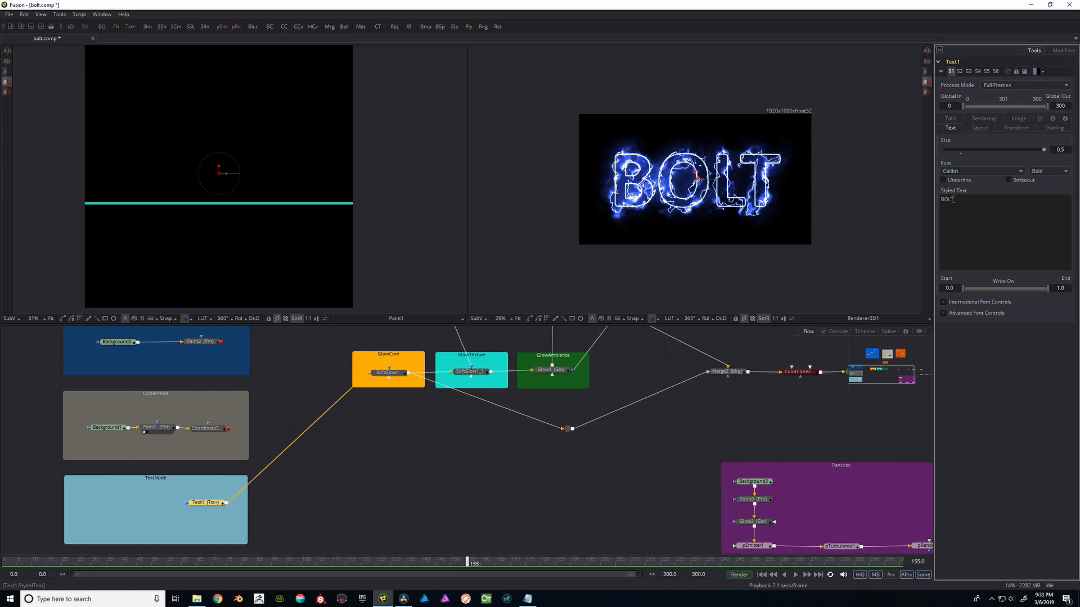
double_click(962, 198)
click(1053, 129)
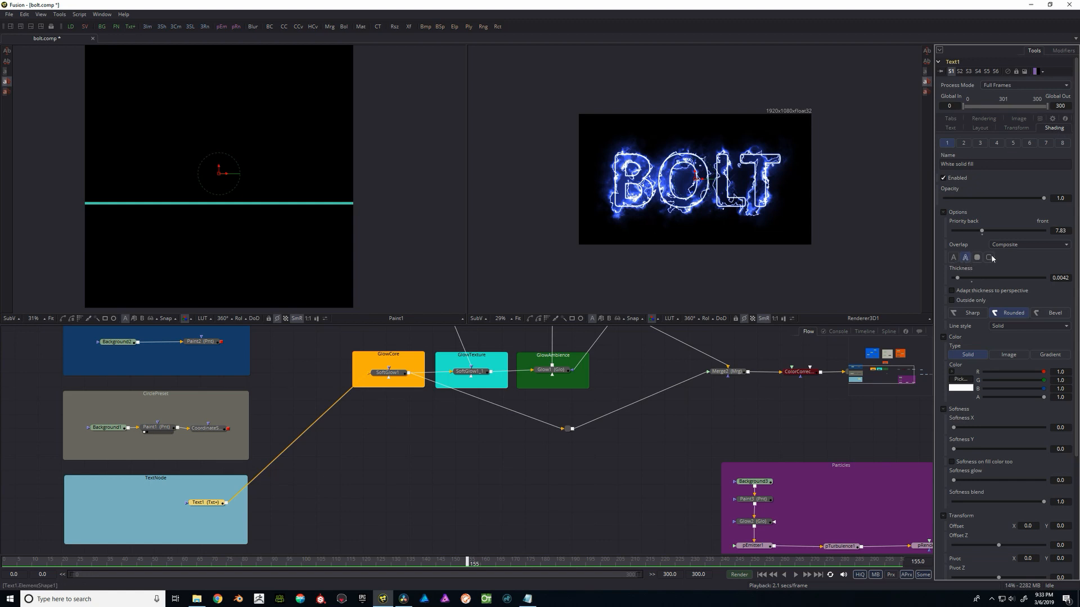
click(954, 258)
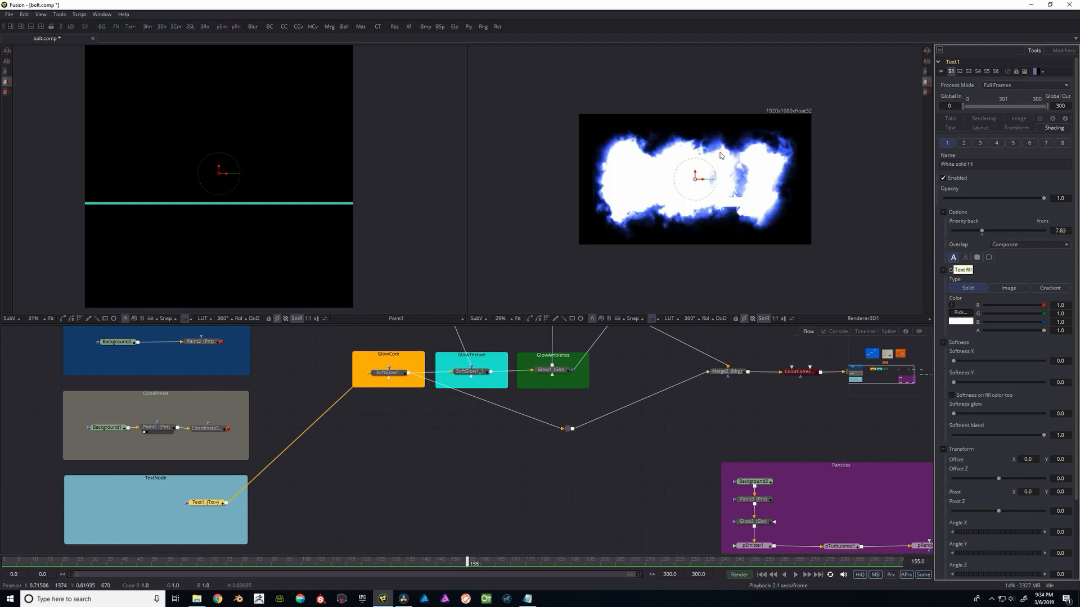
Switch Text1's first shading element back to Text Outline and examine the glow on BOLT up close
click(965, 258)
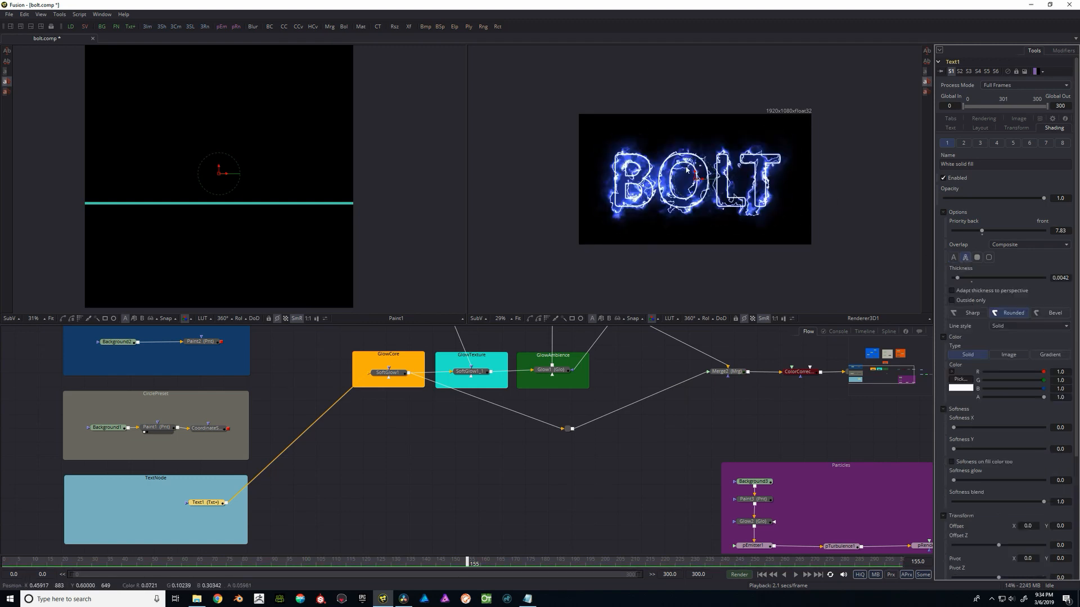
scroll(686, 168, up, 2)
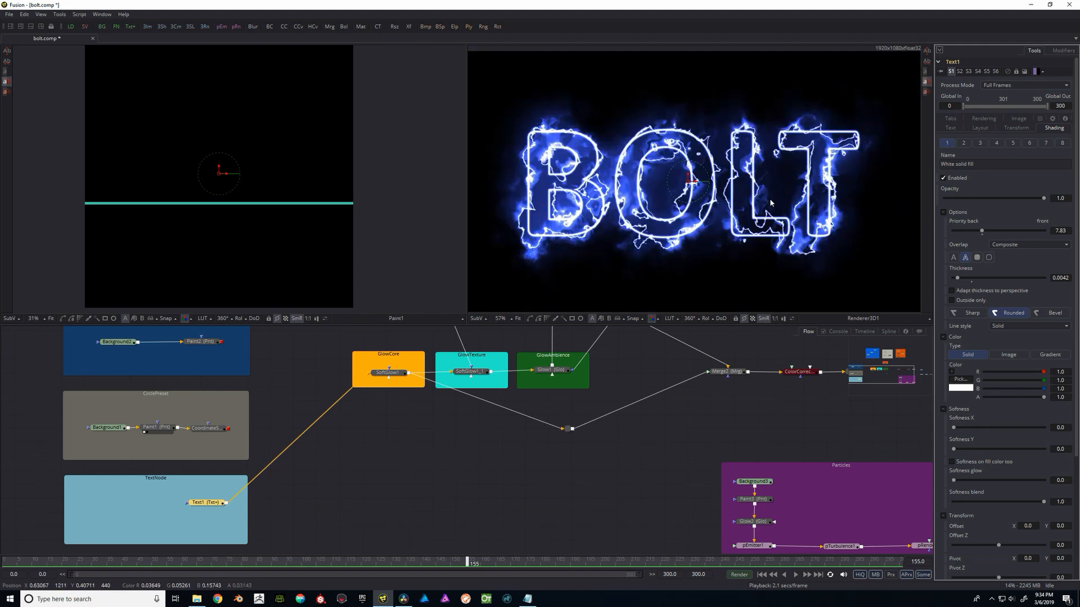
scroll(732, 180, up, 4)
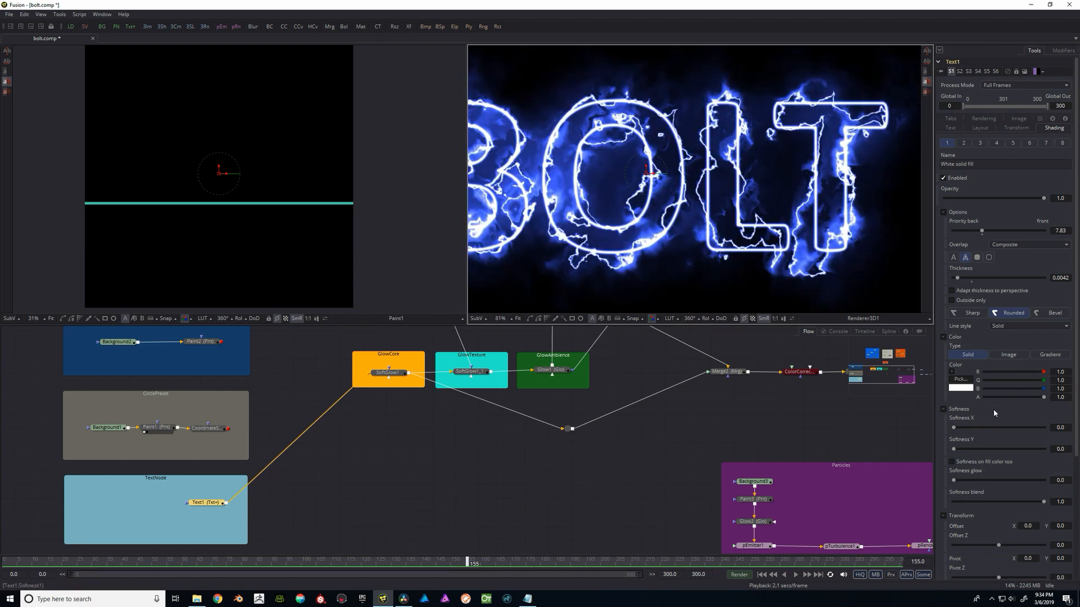
Try the Dot and Dash Dot line styles on the BOLT outline and return it to Solid
click(1010, 329)
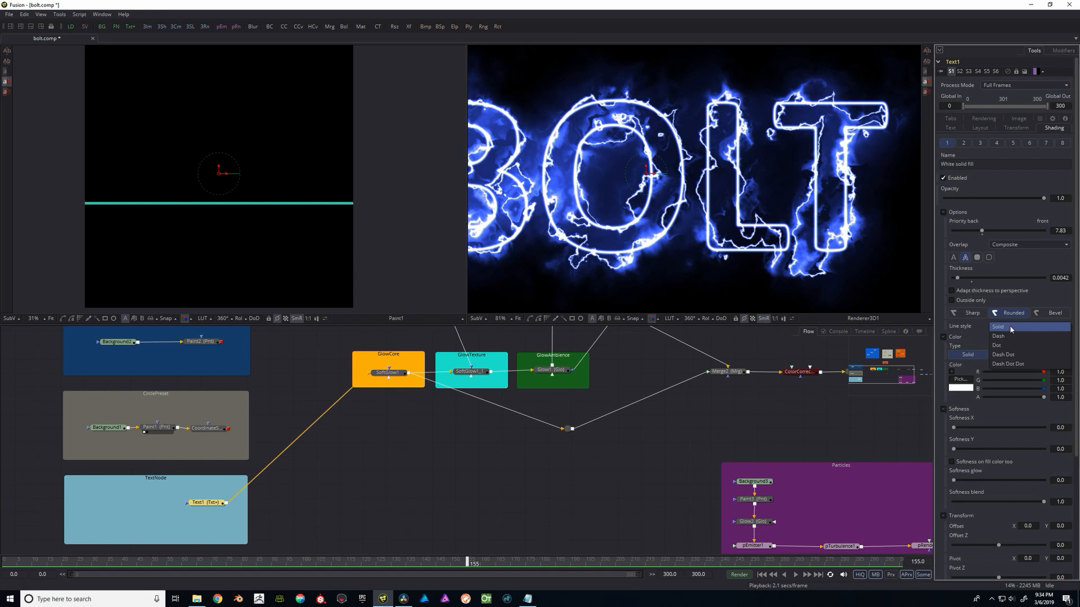
click(1012, 347)
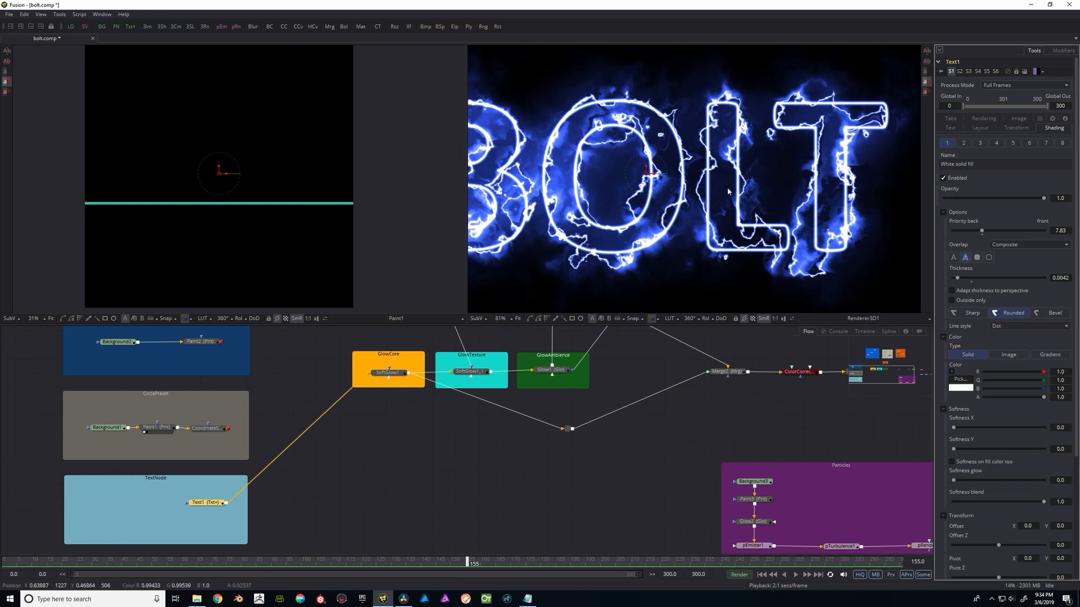
scroll(708, 135, up, 6)
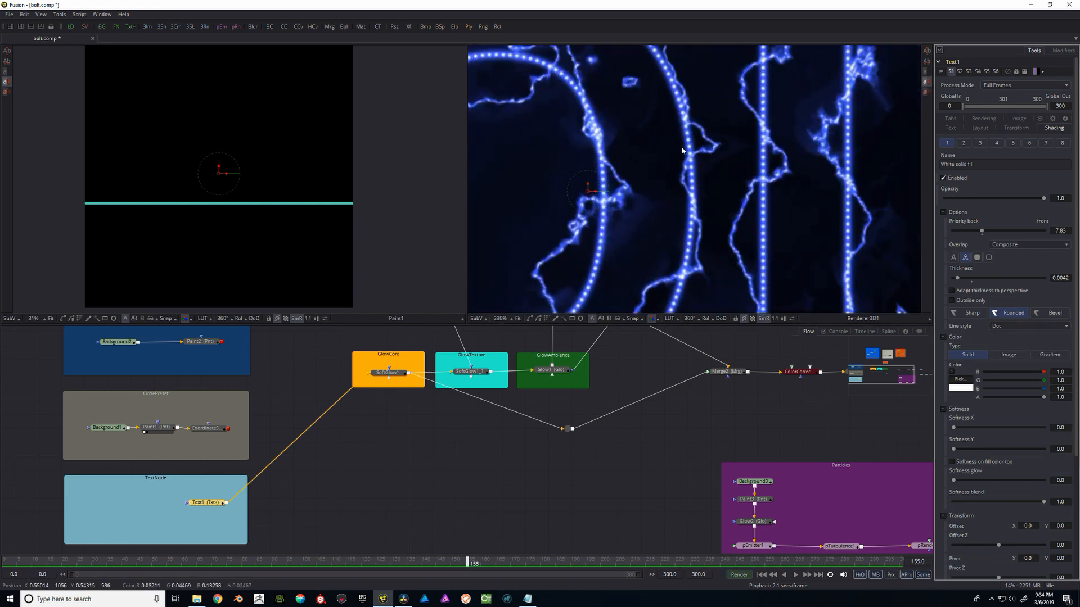
scroll(664, 187, down, 6)
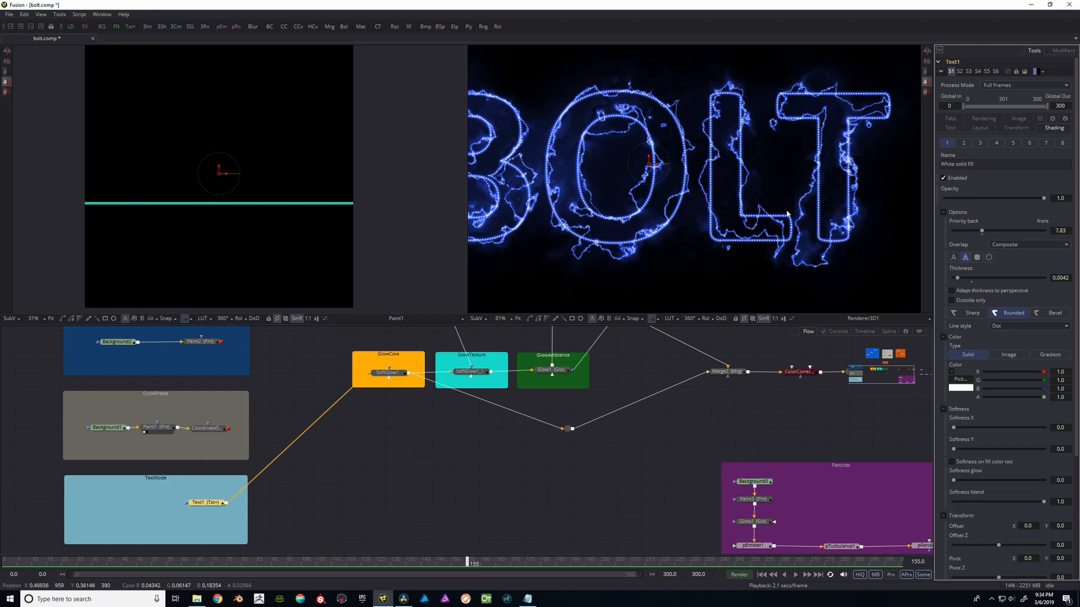
click(1009, 327)
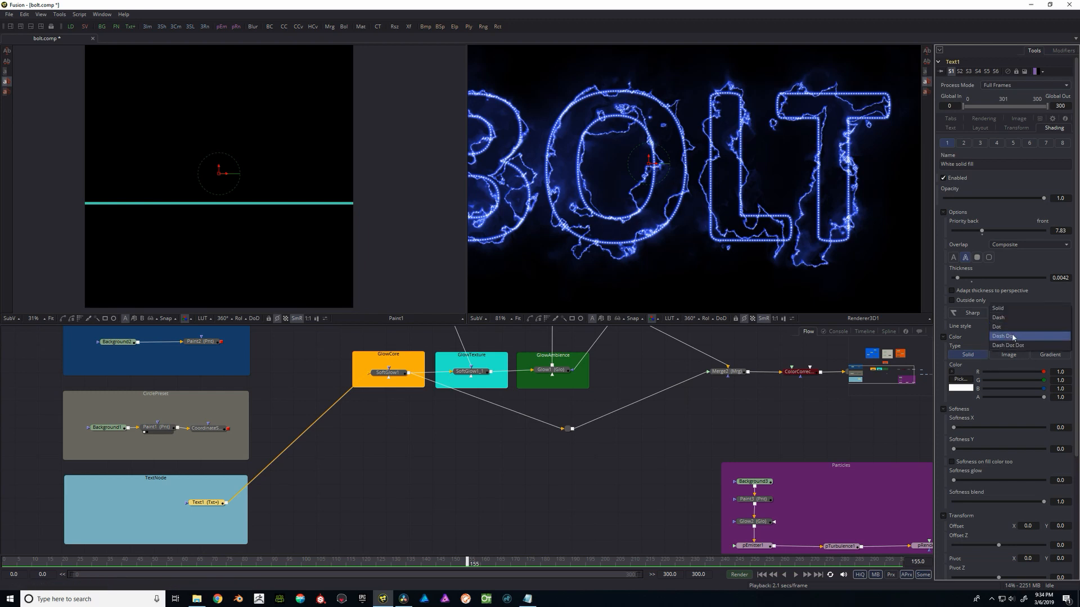
click(1011, 336)
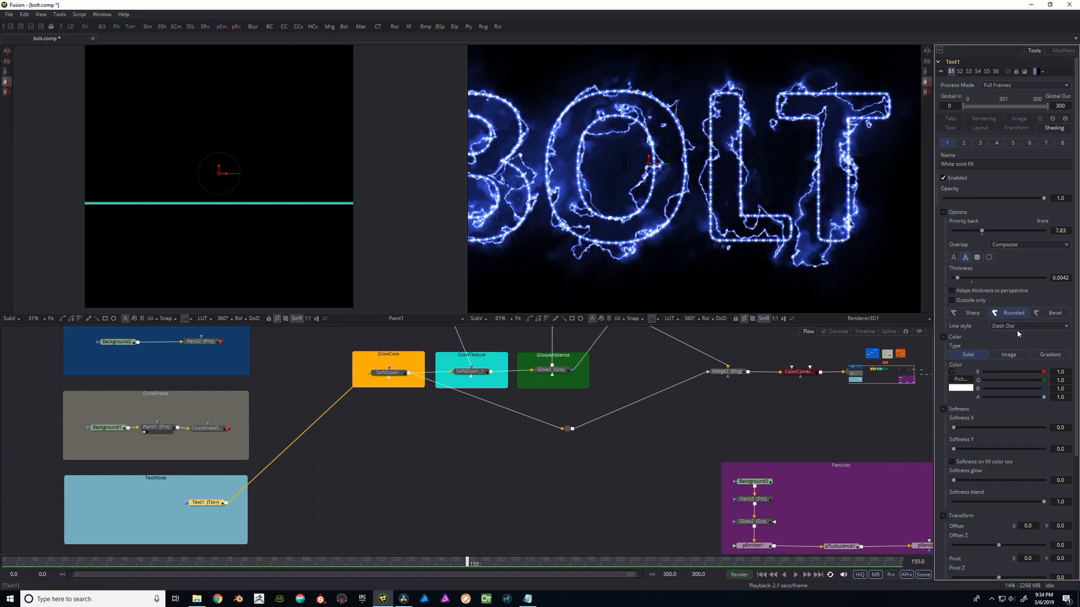
click(1017, 330)
click(1013, 298)
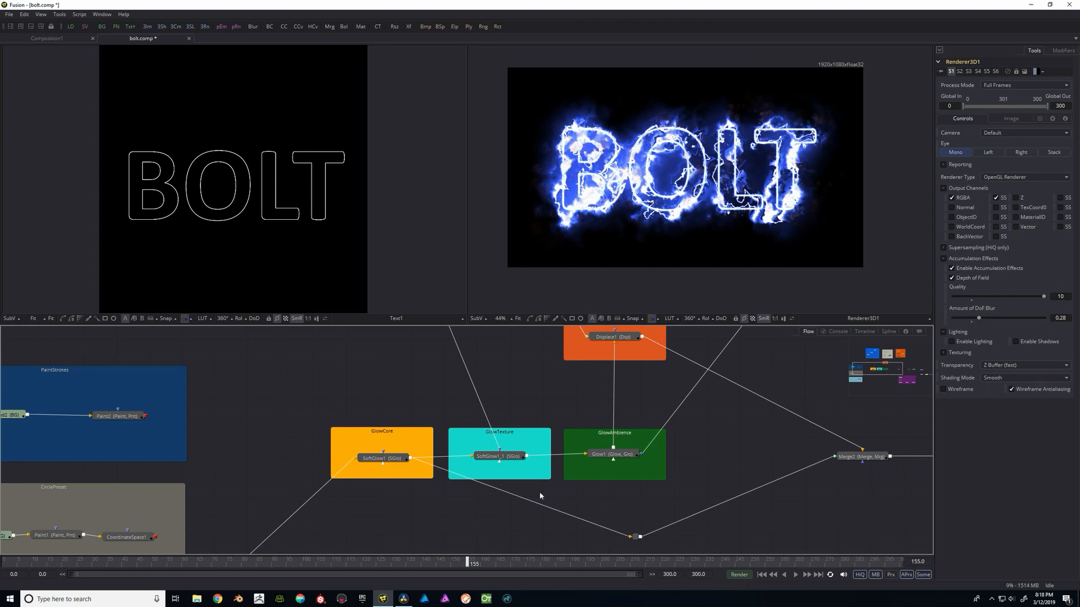
View SoftGlow1 of the GlowCore group in the second viewer and set threshold 0.385, gain 4.295 and glow size 4.3
scroll(447, 400, down, 5)
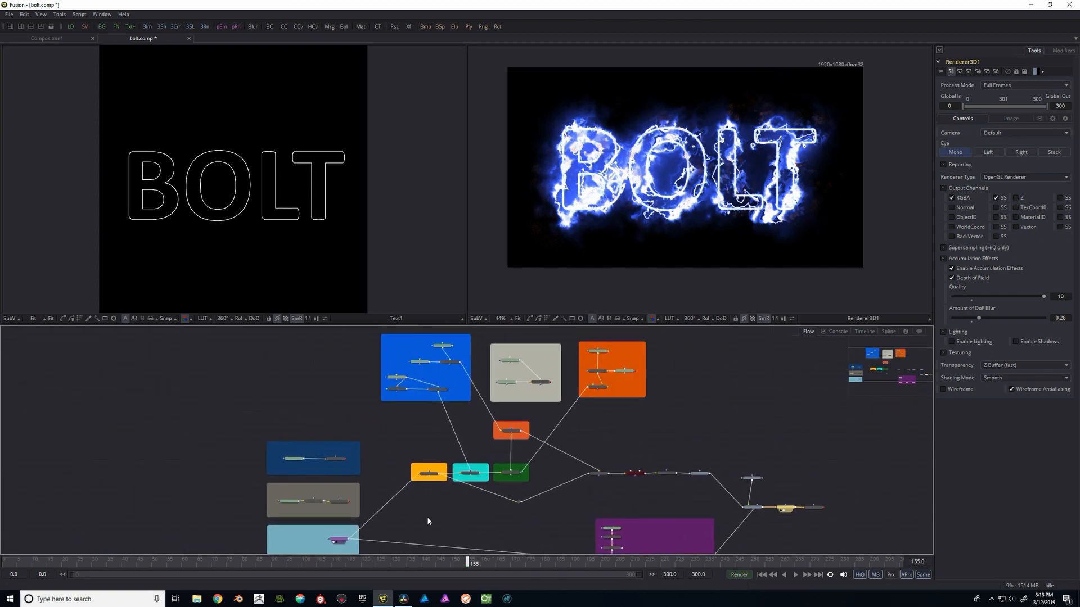
scroll(428, 459, up, 5)
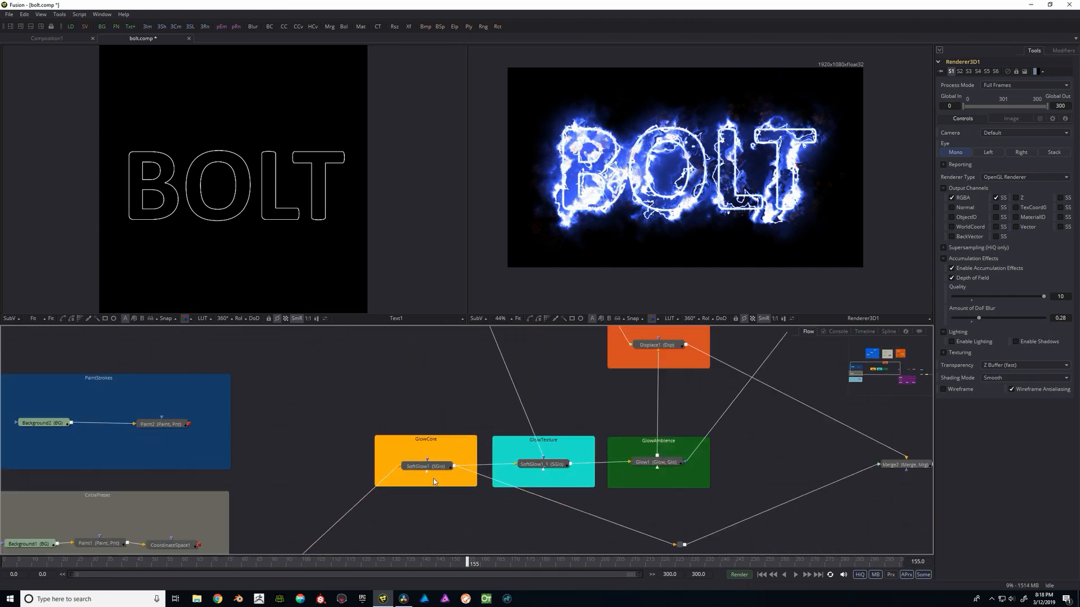
drag(398, 435, 386, 414)
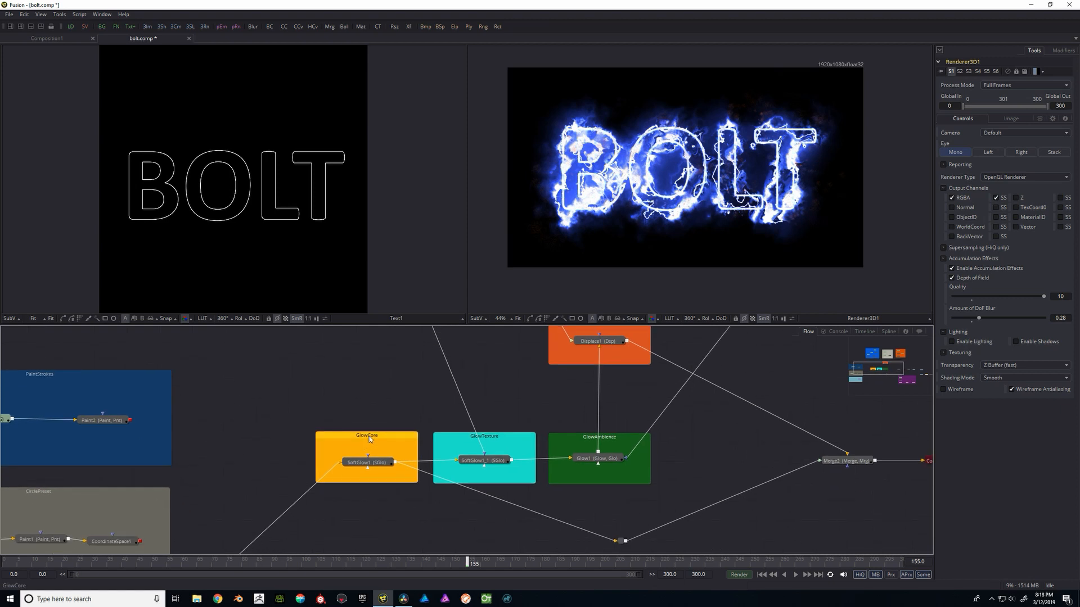
click(369, 436)
key(2)
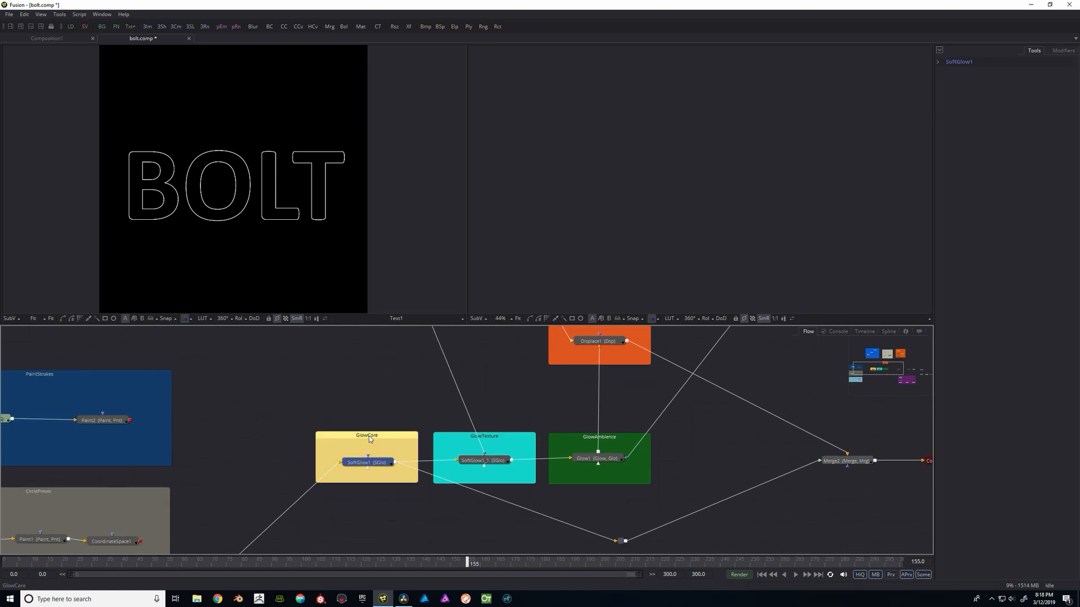
click(376, 463)
key(2)
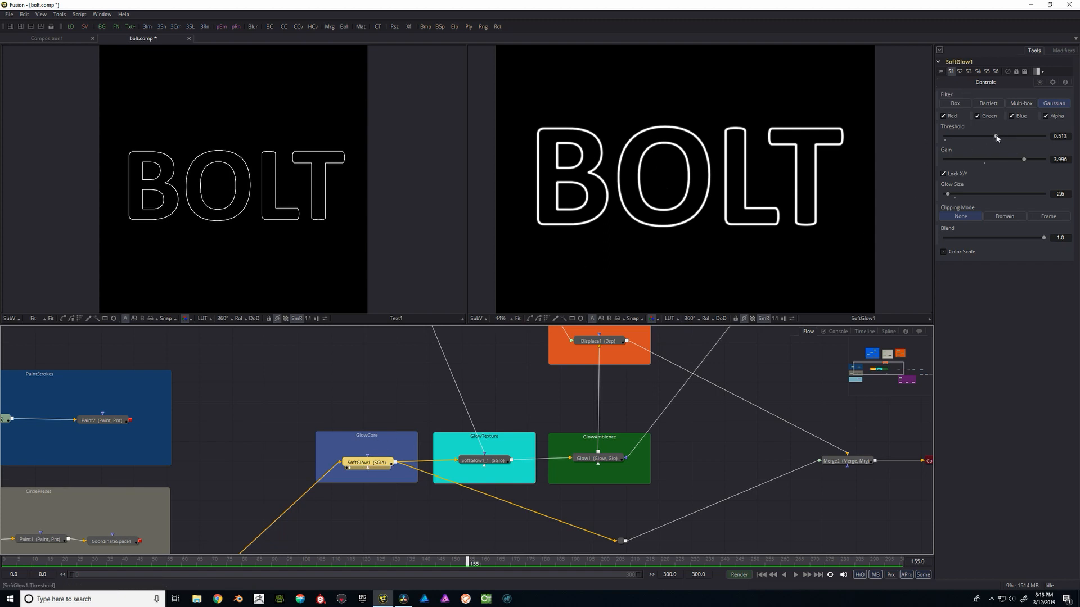
drag(997, 137, 1032, 160)
mouse_move(950, 194)
mouse_down()
mouse_move(965, 196)
mouse_move(951, 195)
mouse_up()
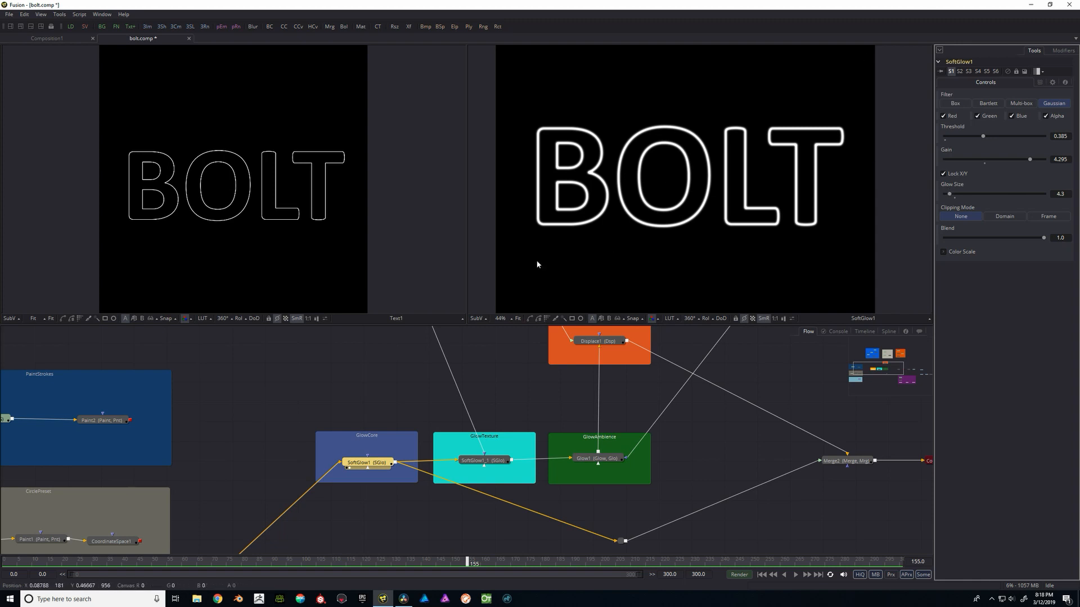
View SoftGlow1_1 of the GlowTexture group in the second viewer and set its glow size to 20.5
click(482, 477)
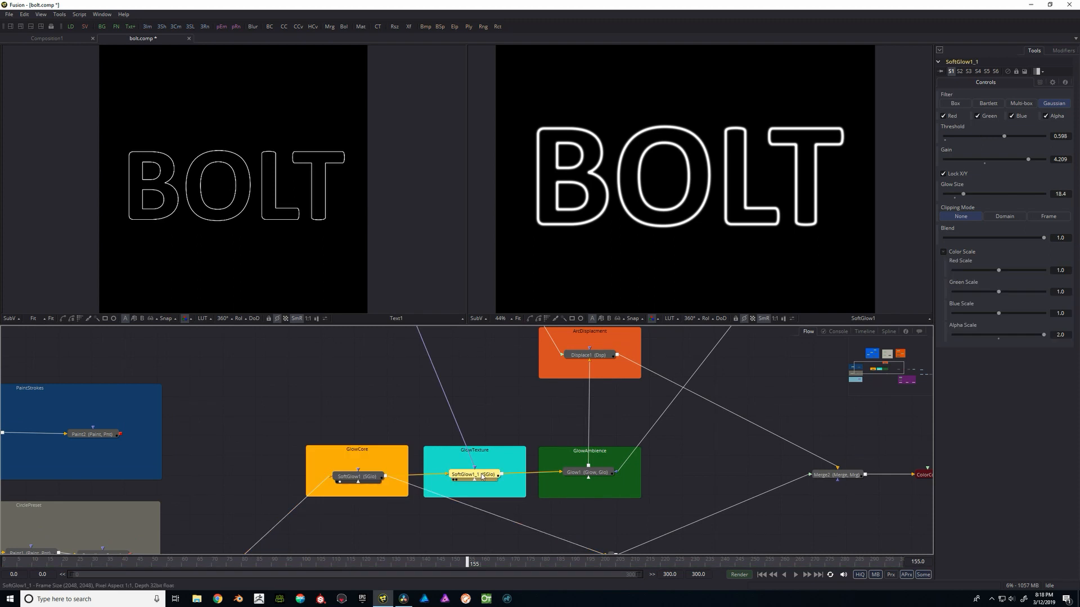
key(2)
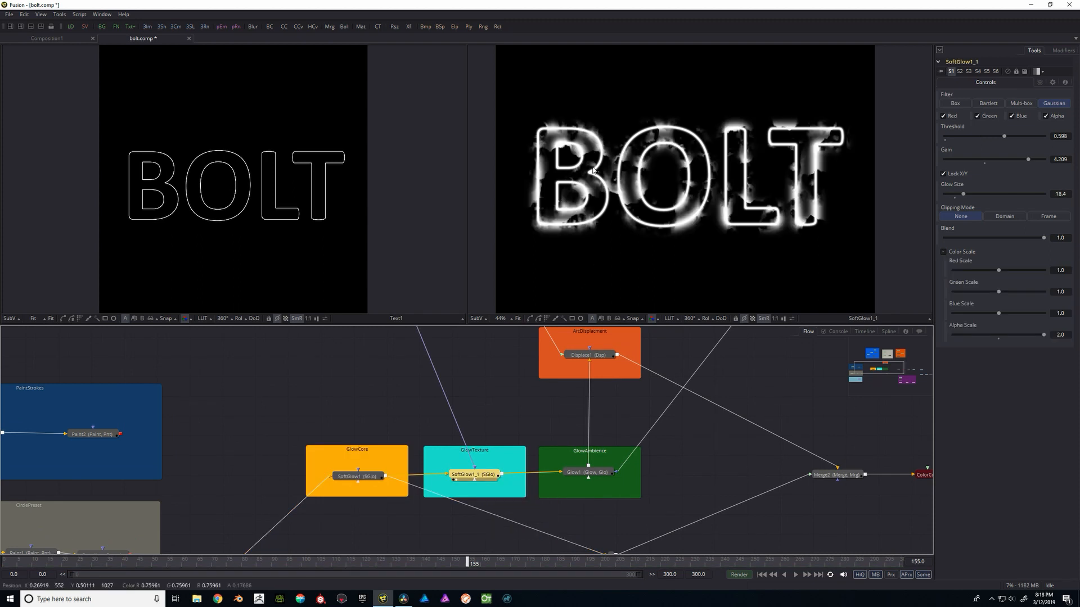
scroll(501, 397, down, 3)
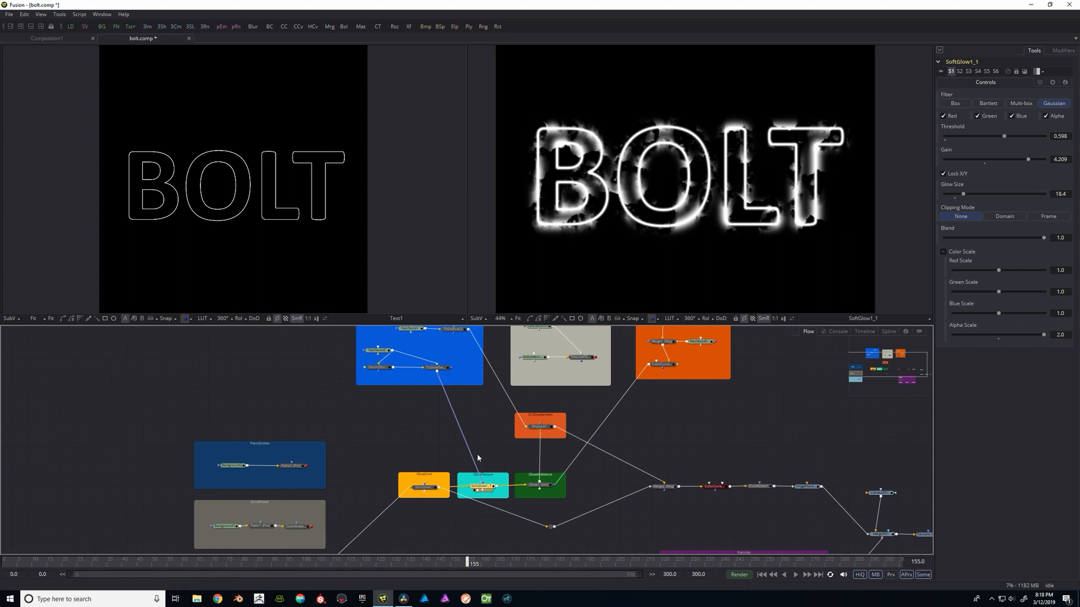
scroll(476, 472, up, 2)
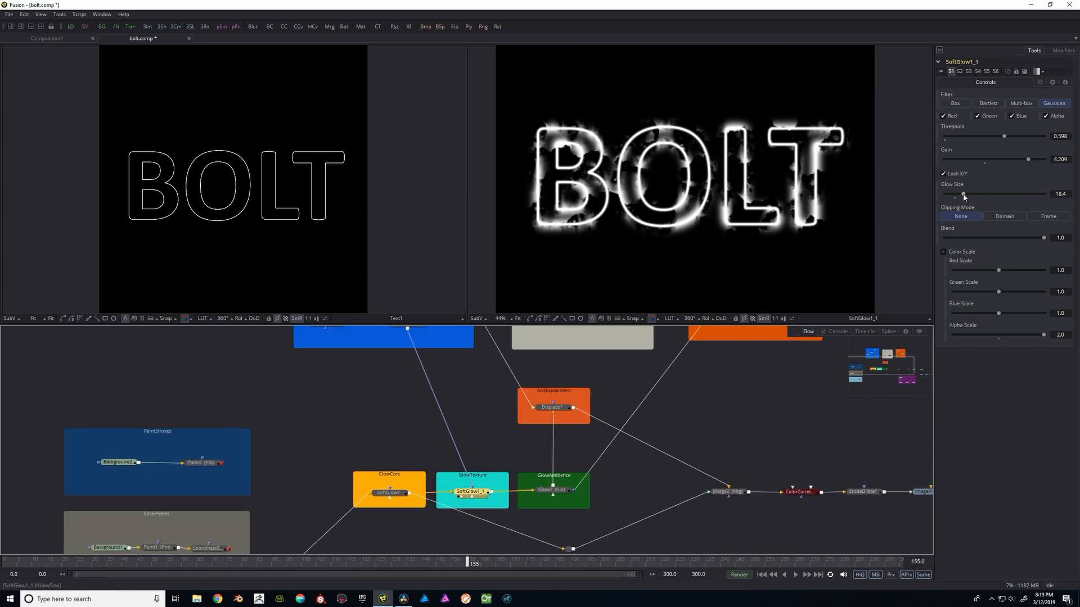
mouse_move(964, 195)
mouse_down()
mouse_move(989, 194)
mouse_move(966, 197)
mouse_up()
Examine how the ARC, VolRays and SmokeSoft node groups connect to the glow and displacement nodes
drag(482, 386, 482, 488)
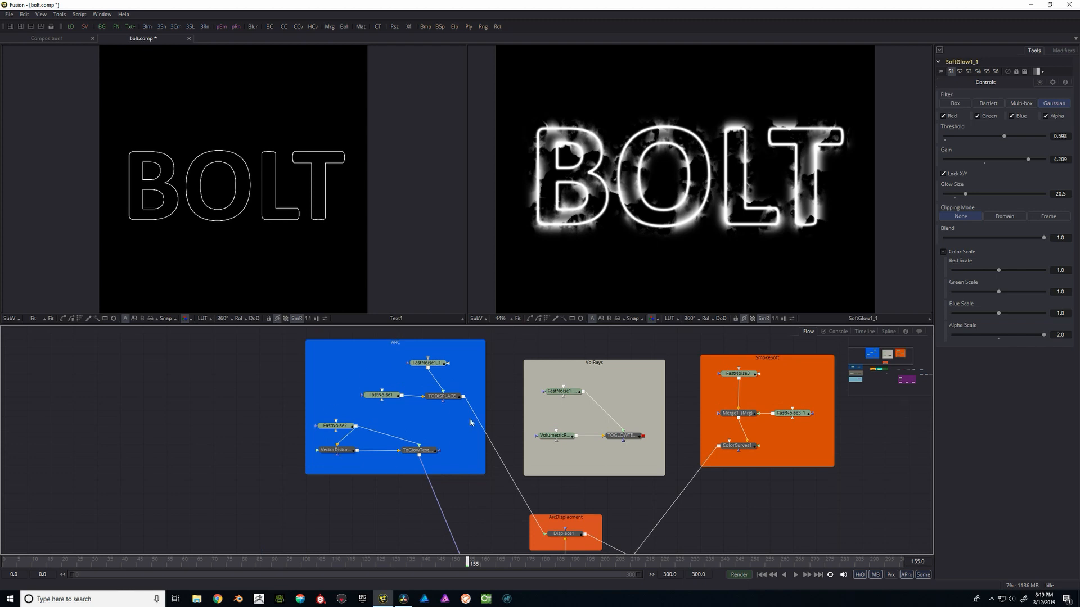
scroll(465, 441, down, 2)
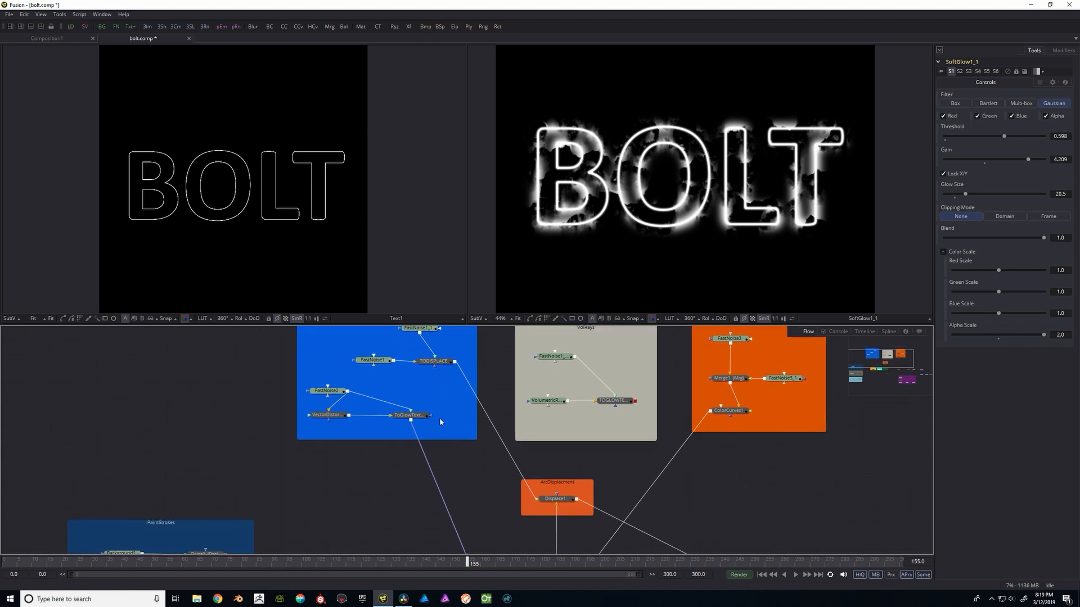
scroll(441, 421, down, 3)
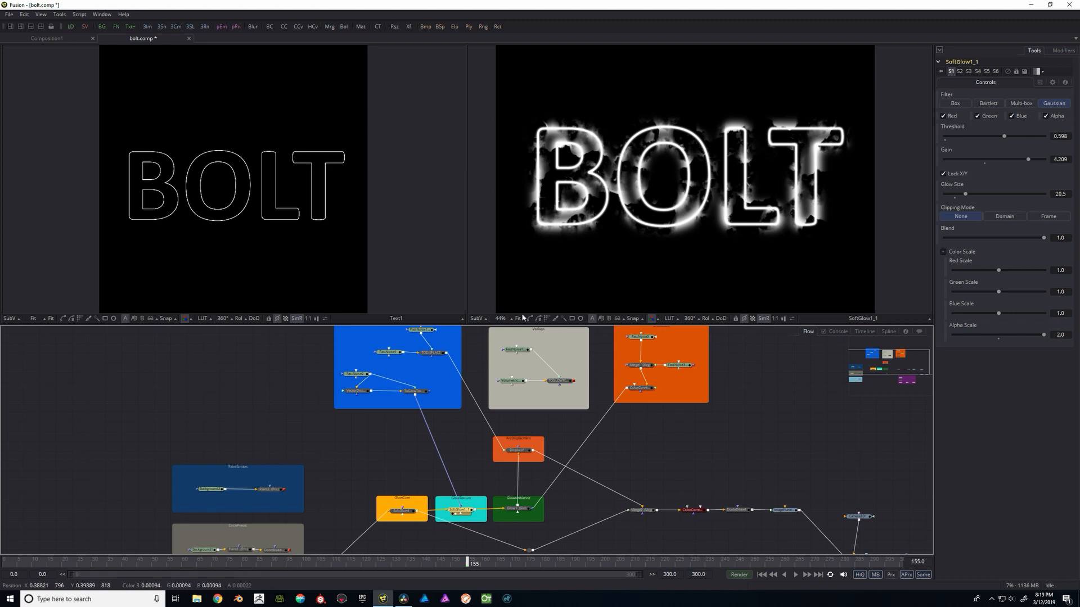
drag(398, 444, 419, 477)
scroll(376, 390, up, 1)
scroll(389, 416, up, 3)
drag(444, 417, 422, 410)
scroll(436, 443, down, 2)
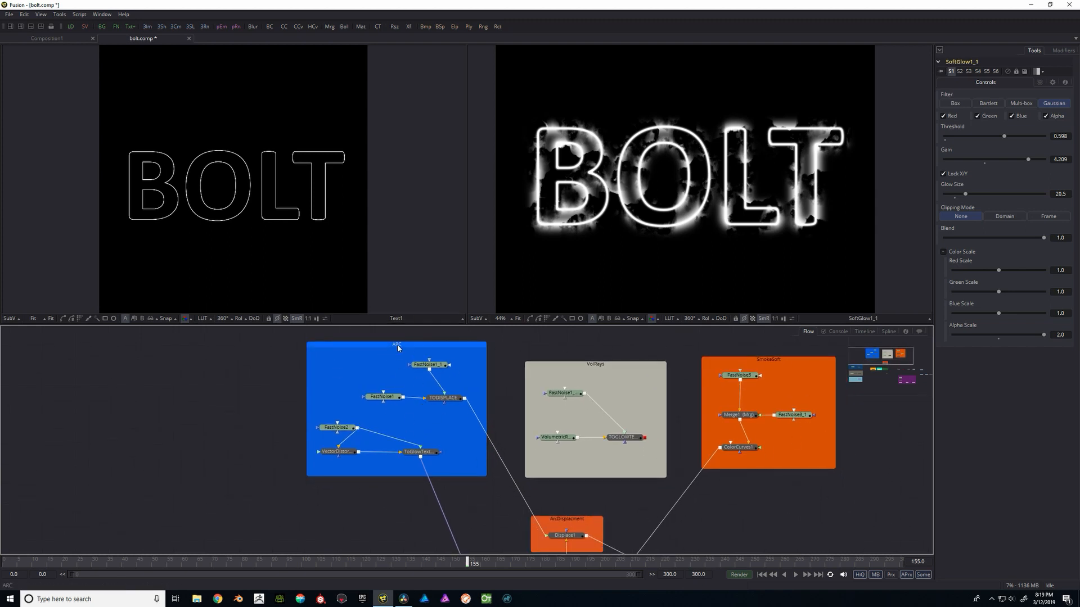
View the ARC group's FastNoise2 in the first viewer and set detail 5.9, contrast 2.333, seethe 1.066 and seethe rate 0.491
click(337, 432)
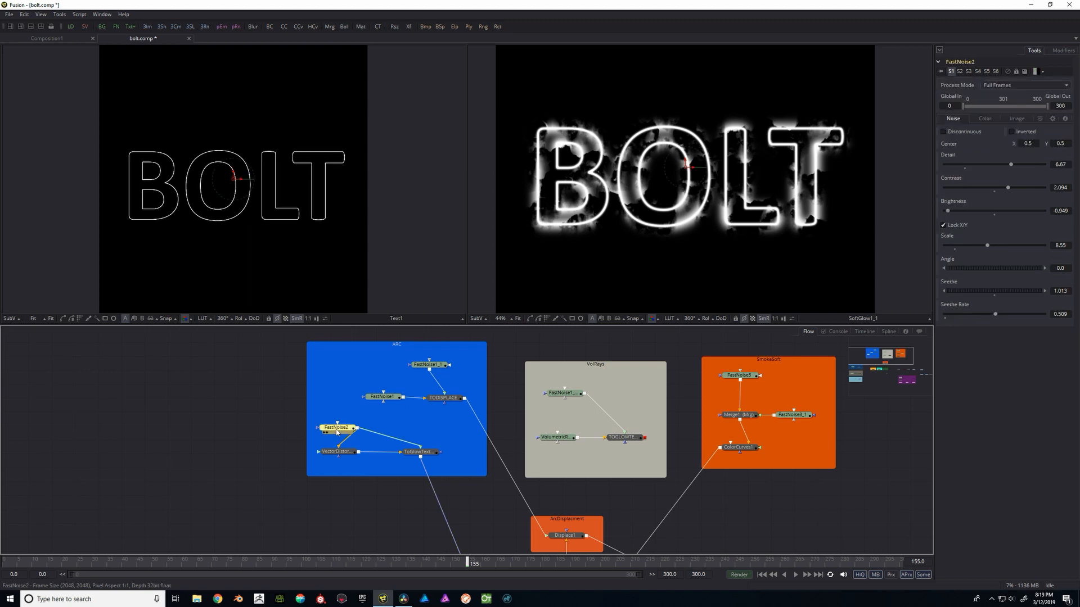
key(1)
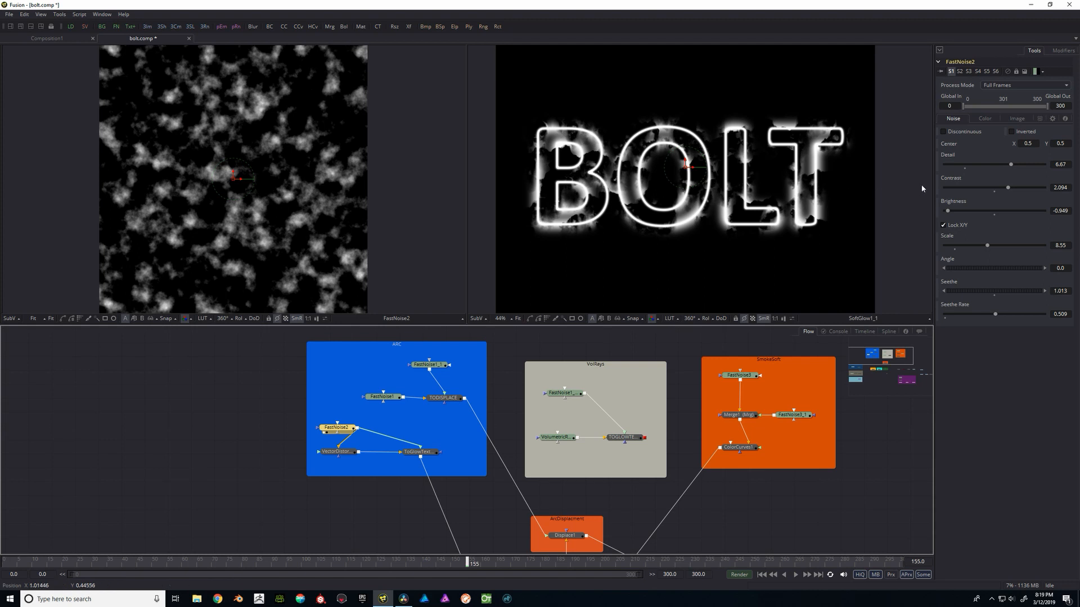
drag(1012, 166, 1012, 191)
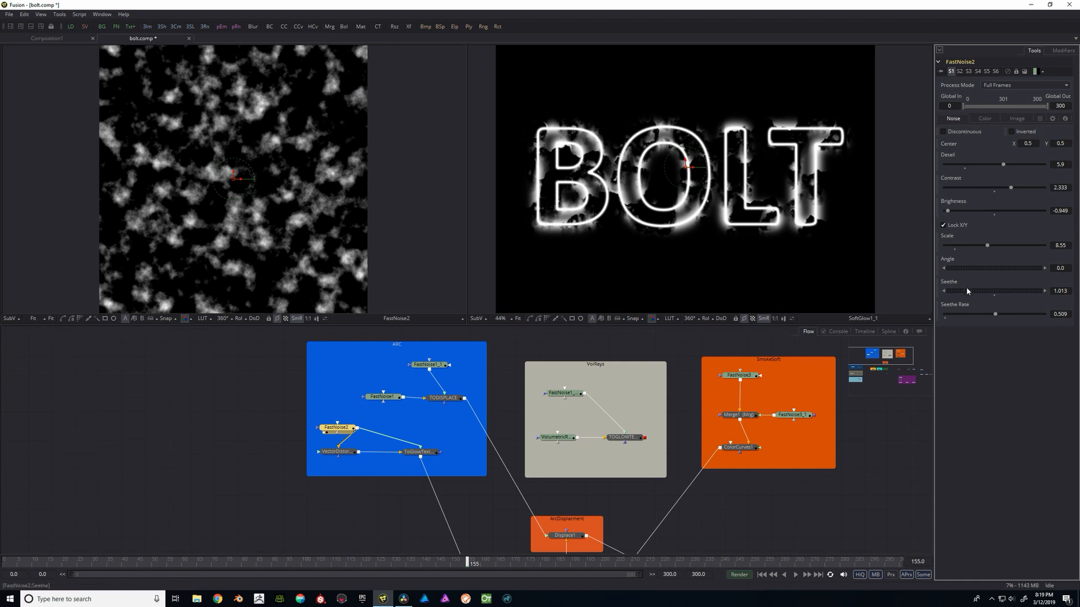
drag(972, 291, 994, 316)
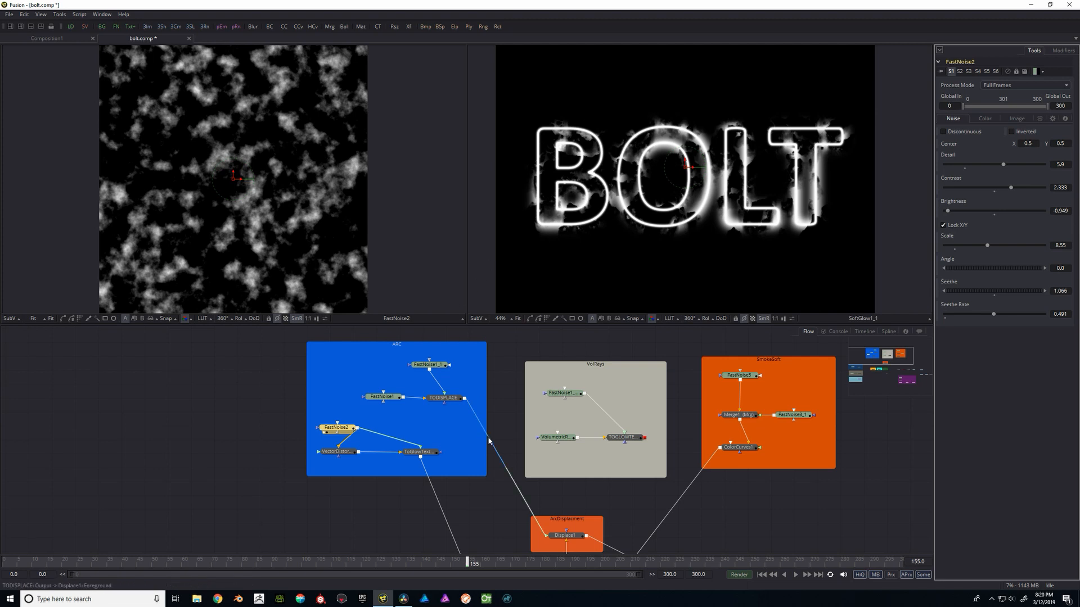
Inspect FastNoise1, FastNoise1_1 and the TODISPLACE merge of the ARC group one after another in the second viewer
drag(490, 442, 481, 439)
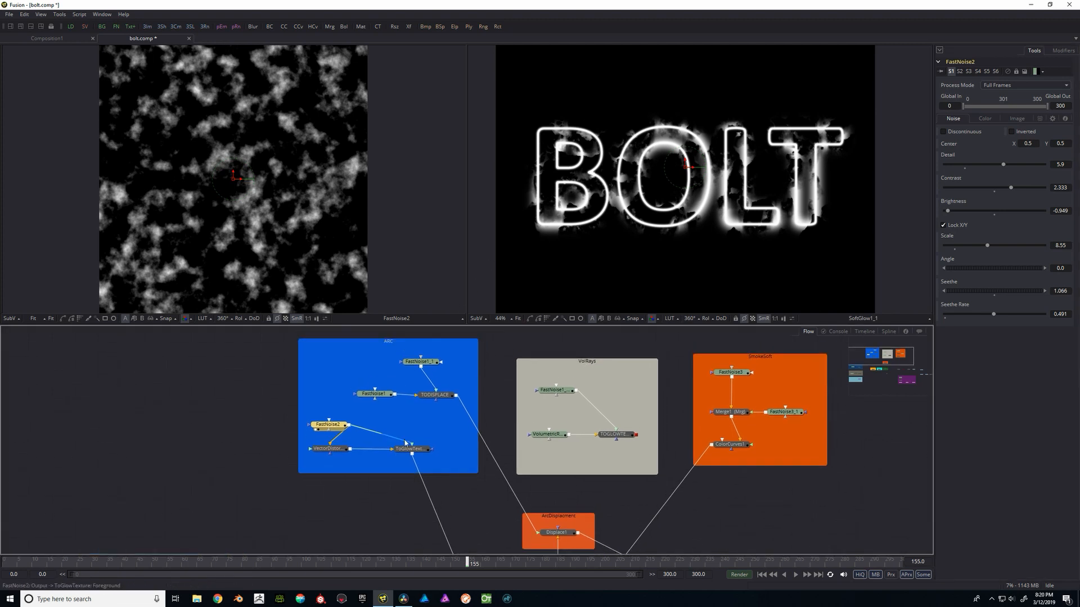
click(377, 397)
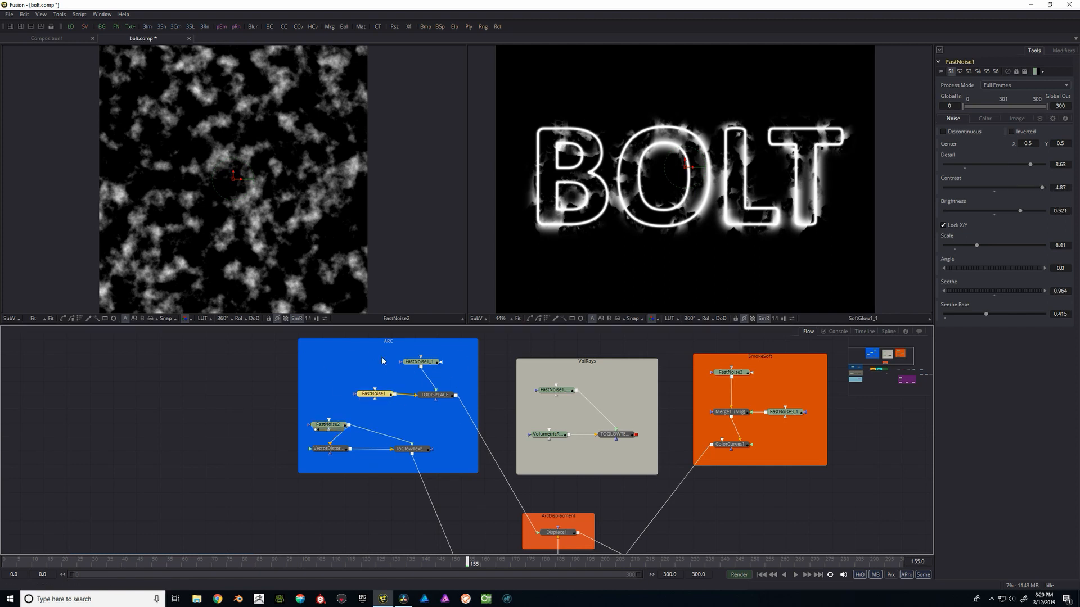
key(2)
click(419, 362)
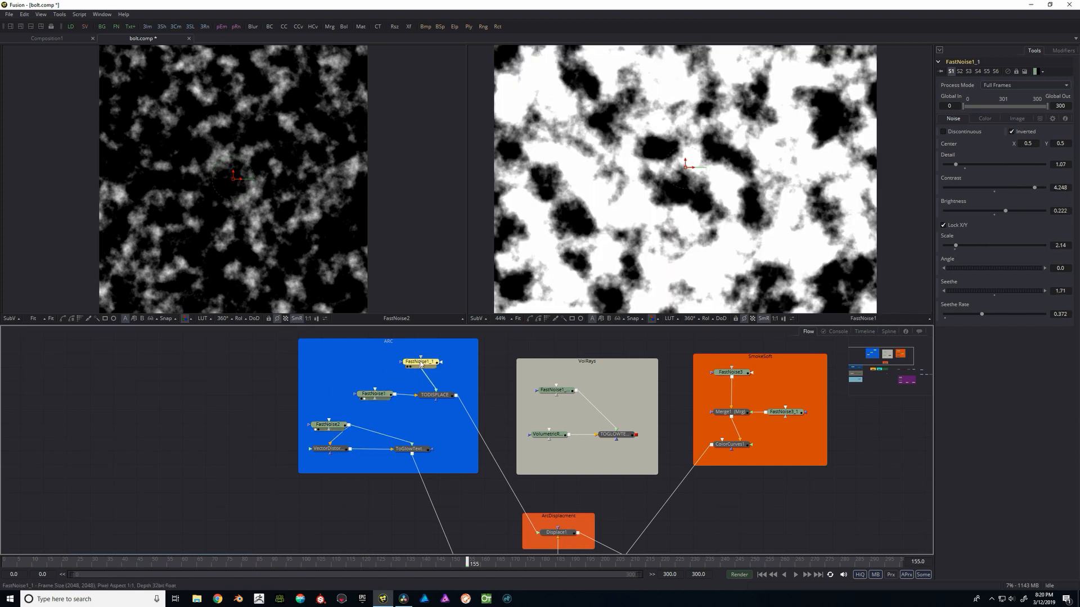
key(2)
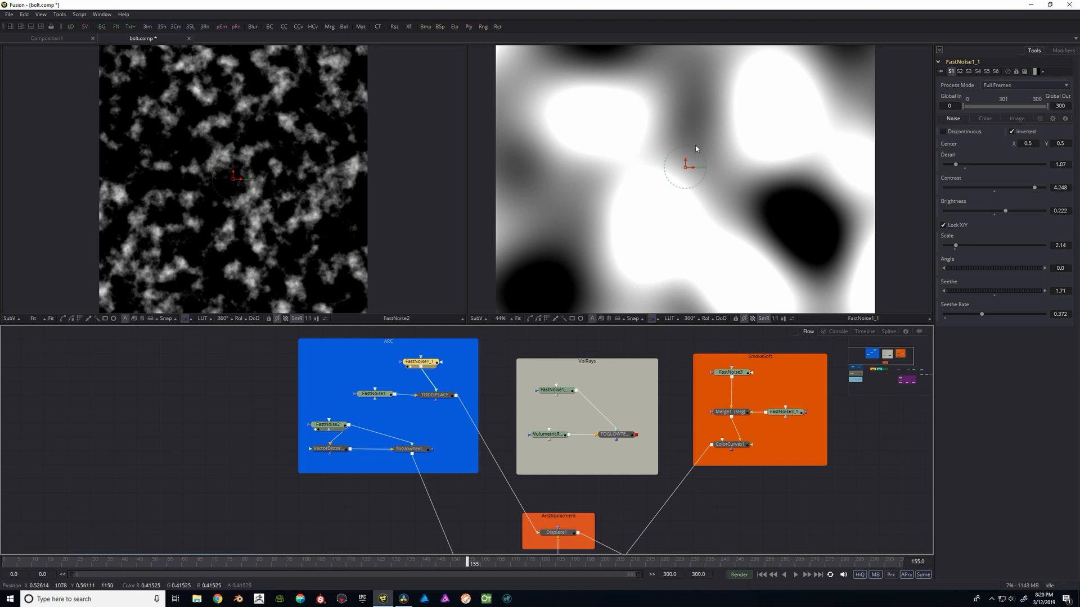
click(448, 400)
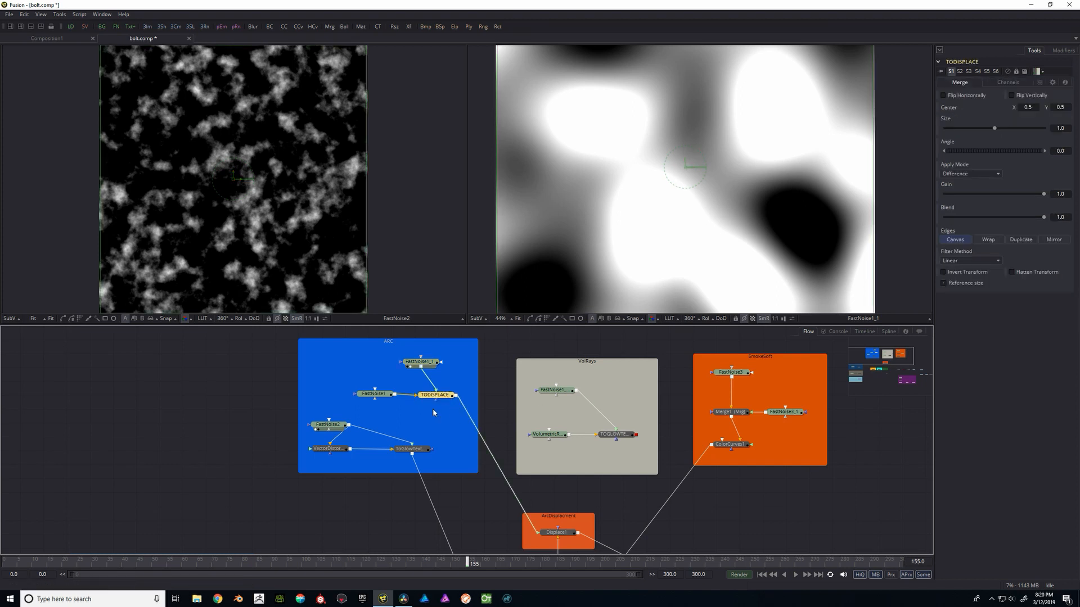
key(2)
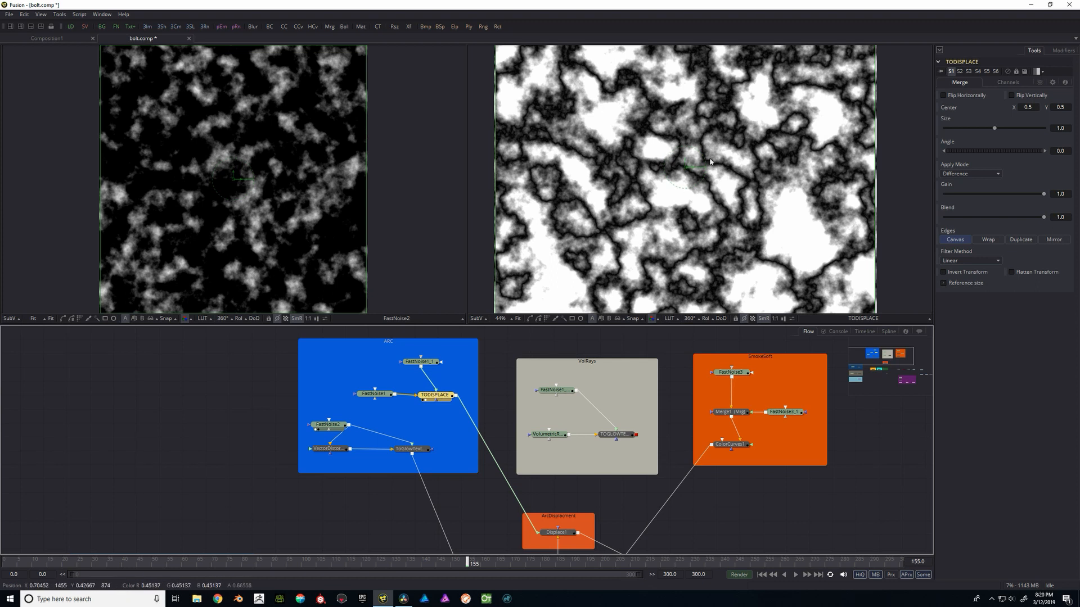
Reload the ARC group's FastNoise2 in the first viewer to inspect its noise
click(335, 426)
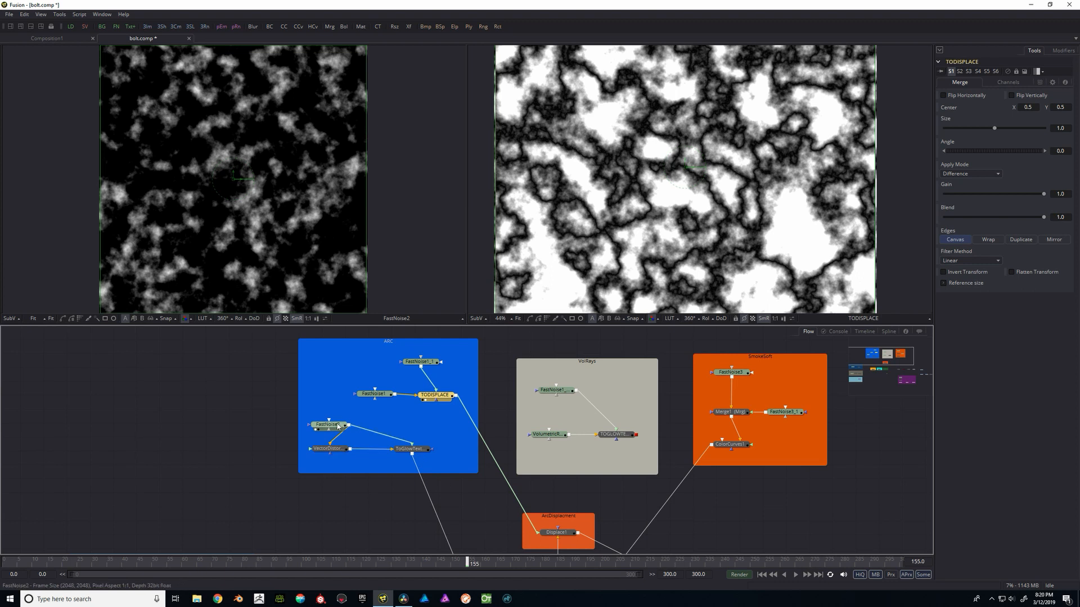
key(1)
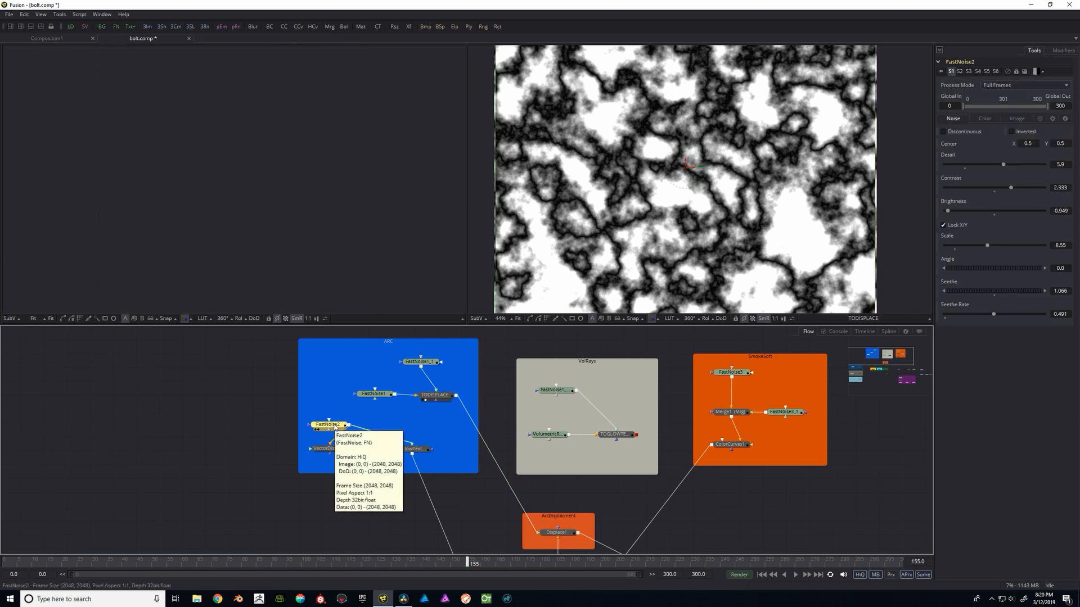
key(1)
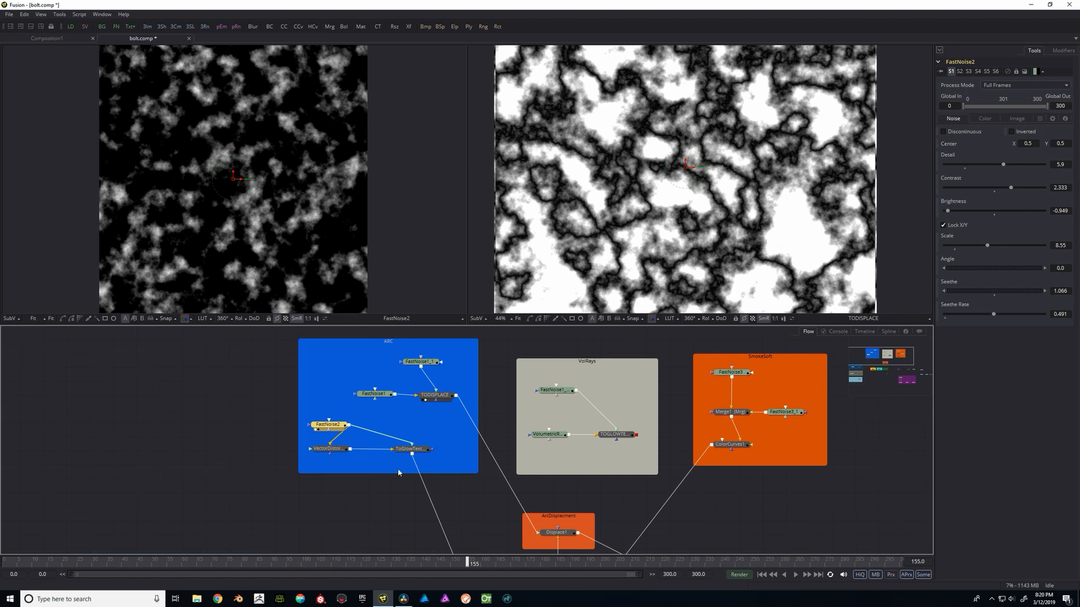
View VectorDistortion1 of the ARC group in the second viewer and set its X scale to 6.71
click(333, 451)
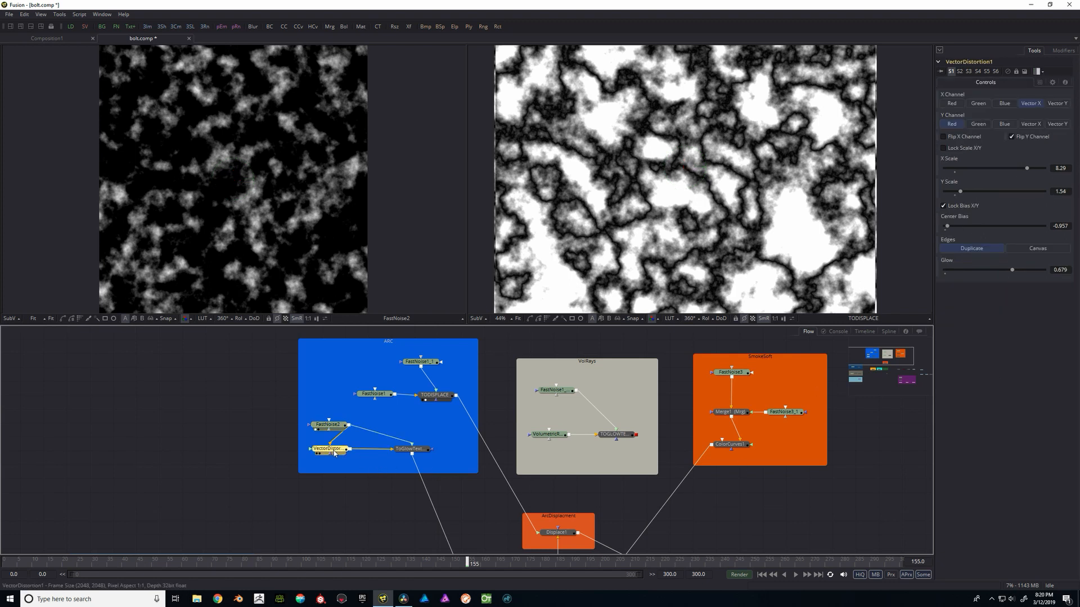
key(2)
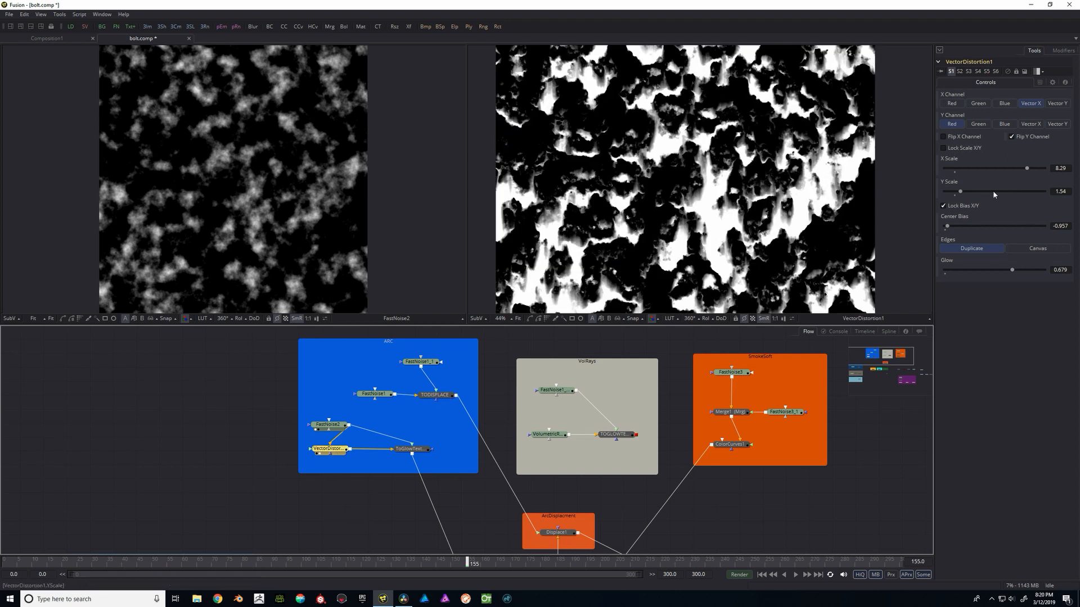
drag(1030, 171, 1016, 174)
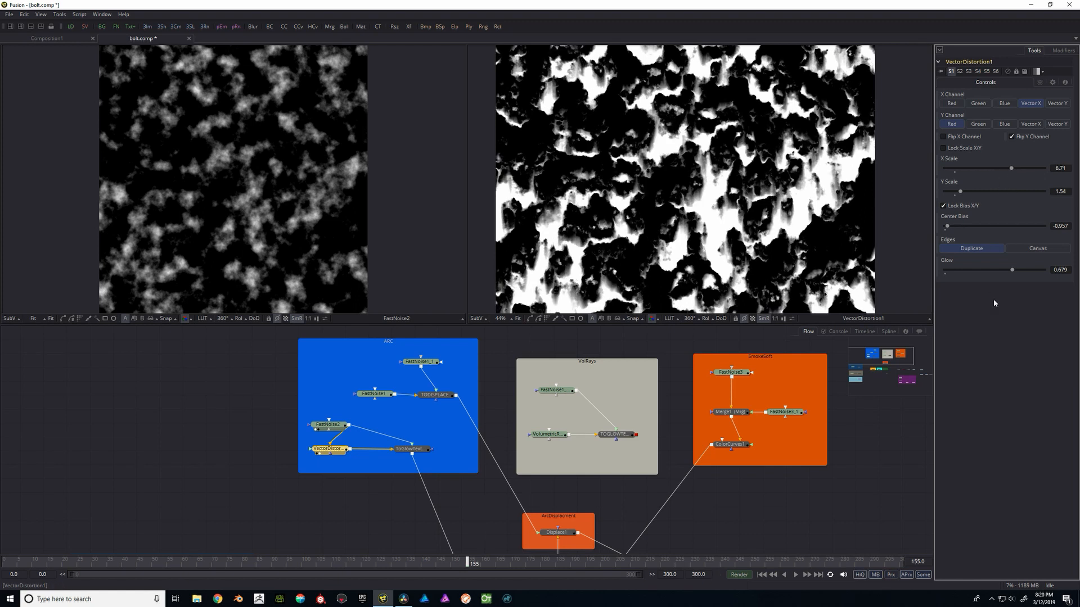
Inspect the ARC group's ToGlowTexture merge and the SoftGlow1_1 node it feeds, one after the other in the first viewer
click(417, 450)
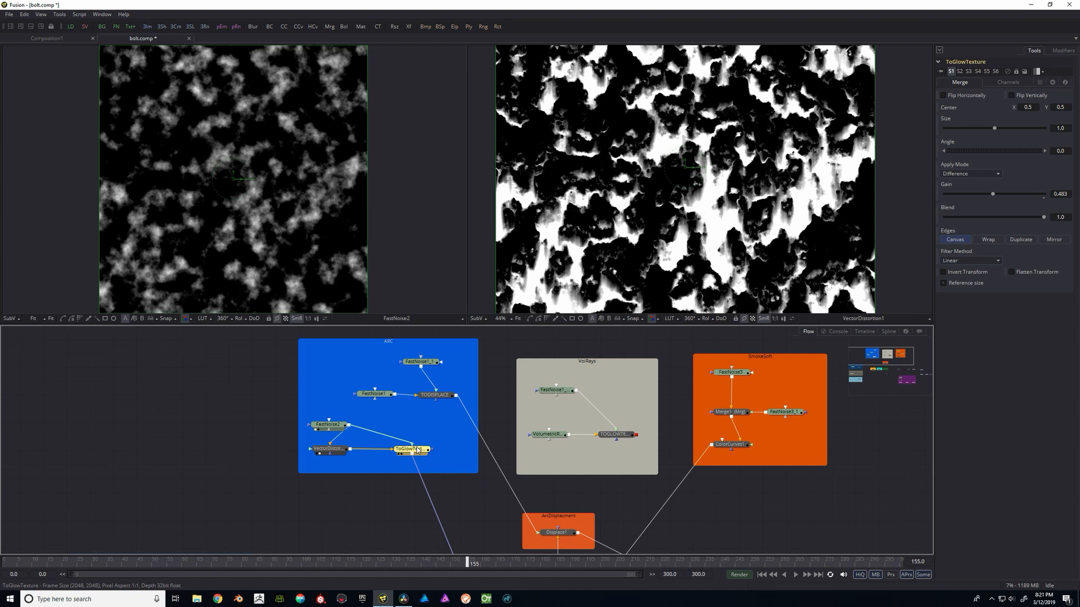
key(1)
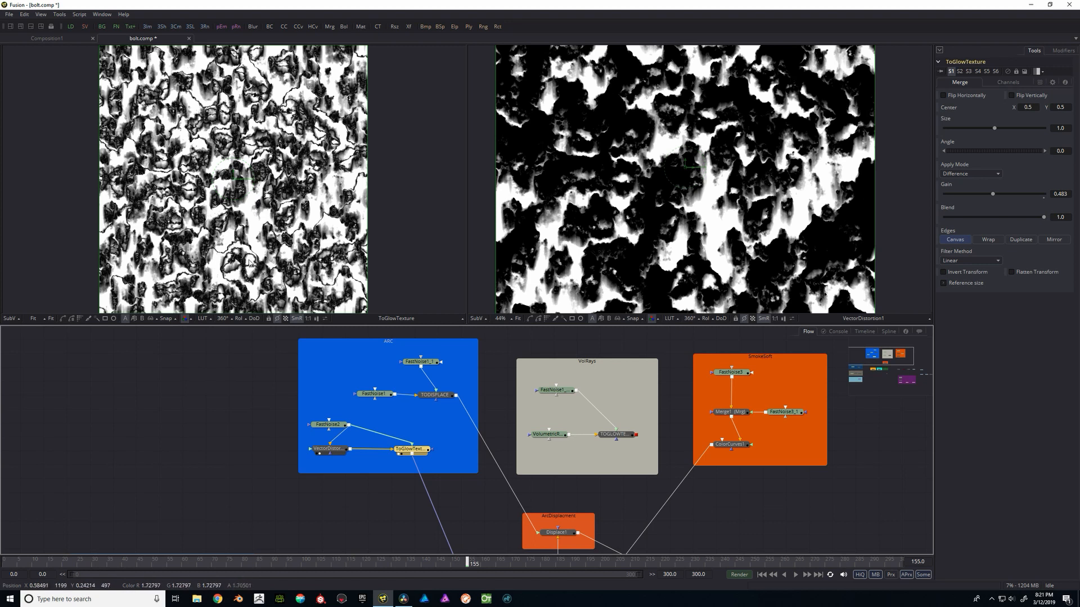
drag(494, 407, 480, 362)
drag(474, 410, 452, 378)
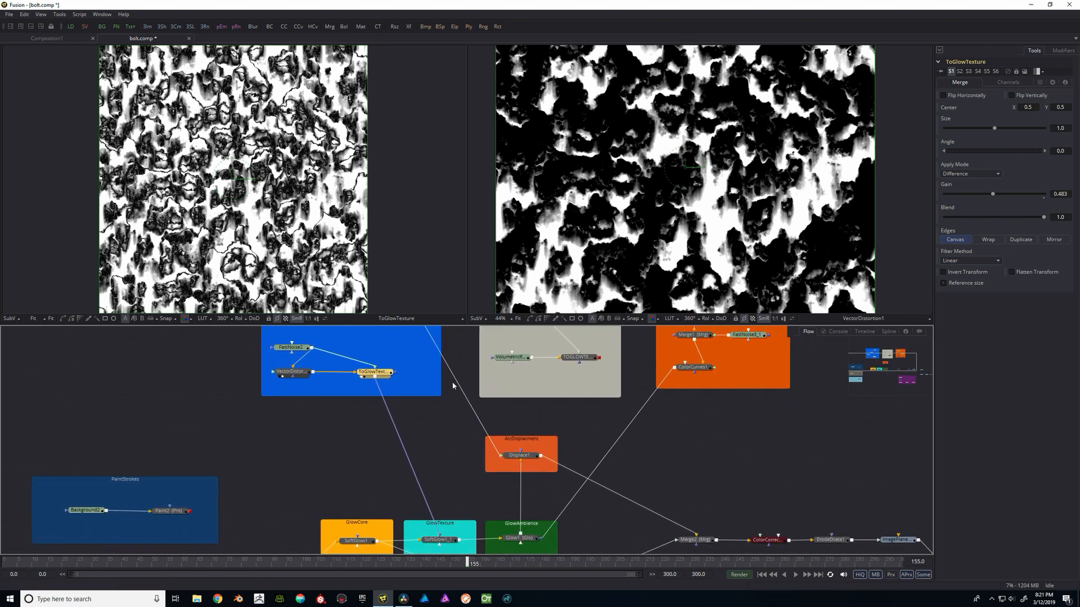
click(447, 540)
key(1)
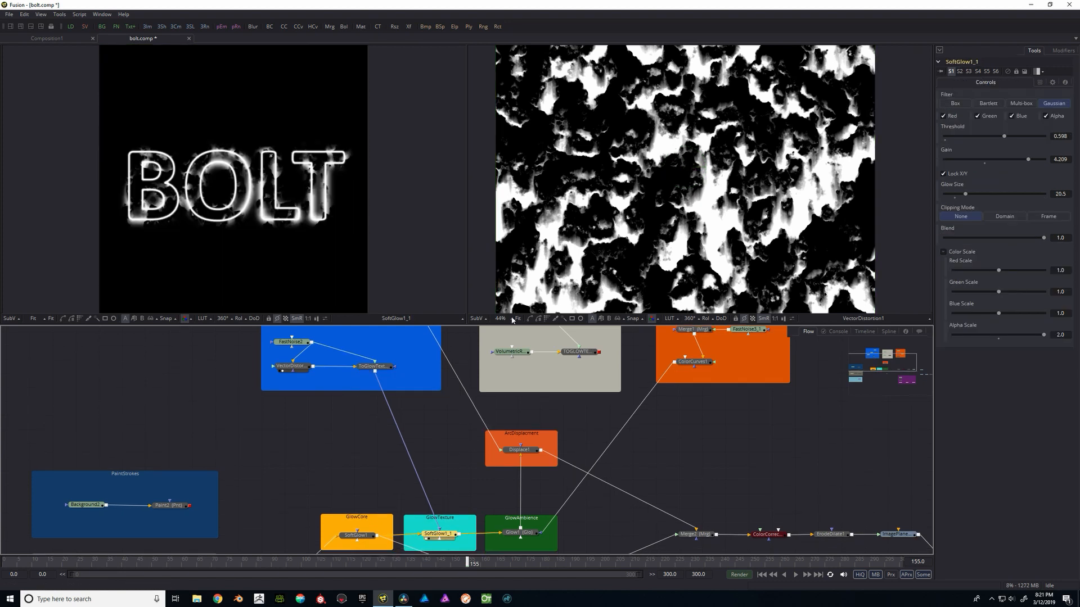
View Displace1 in the second viewer and trace its connections to the ARC group and the glow nodes
drag(376, 385, 342, 441)
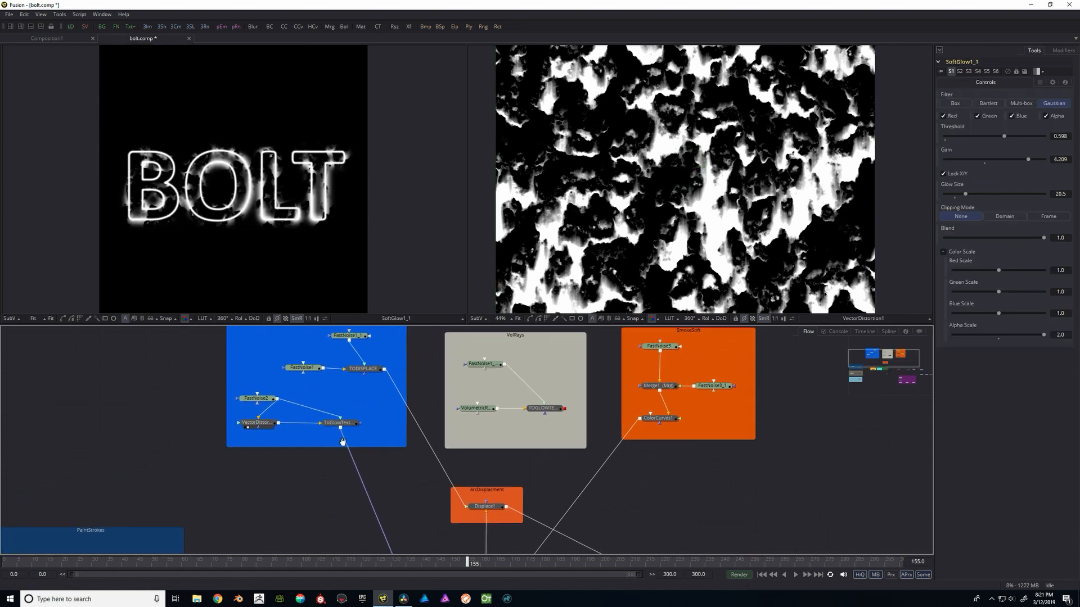
drag(416, 447, 391, 409)
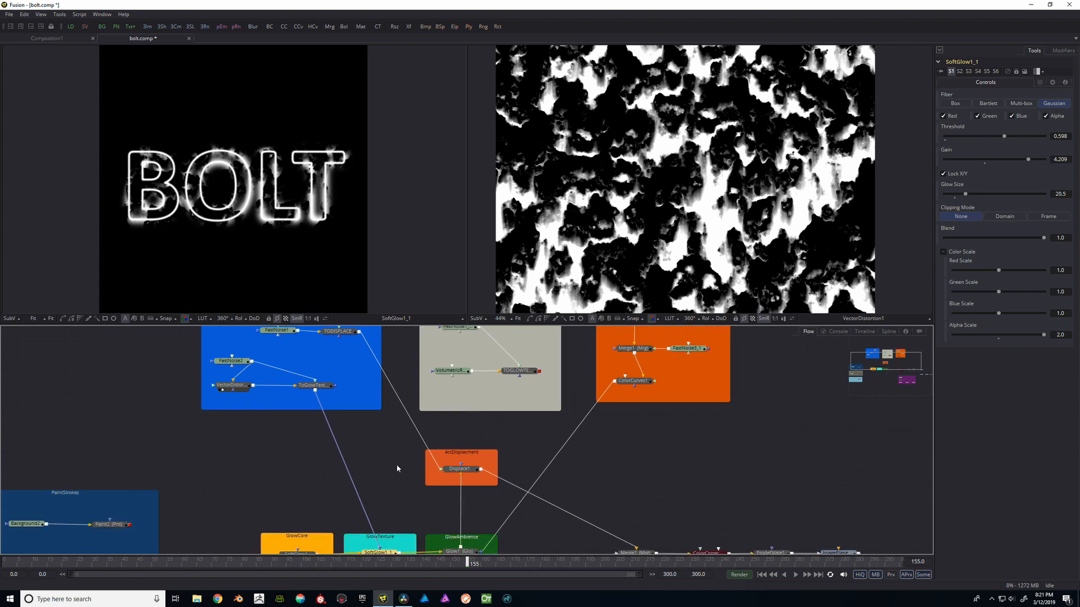
click(468, 474)
key(2)
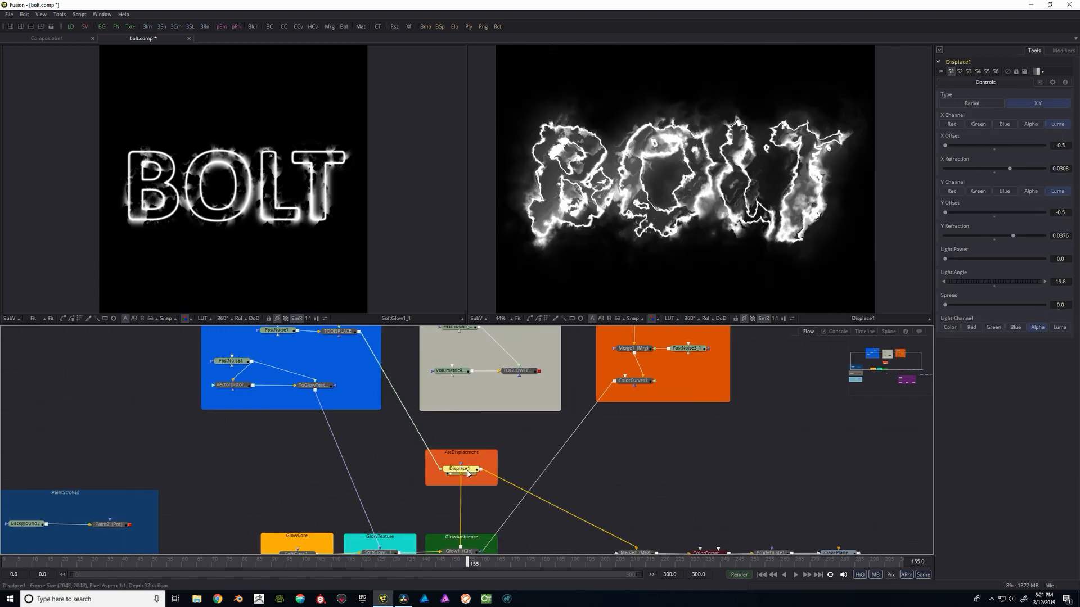
drag(397, 355, 381, 333)
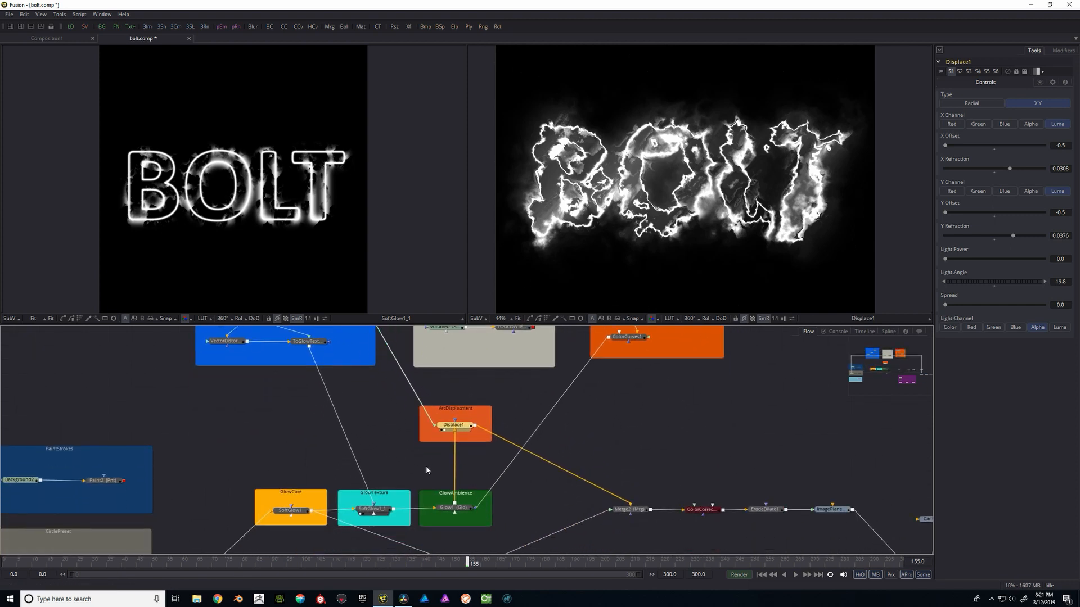
drag(392, 457, 415, 438)
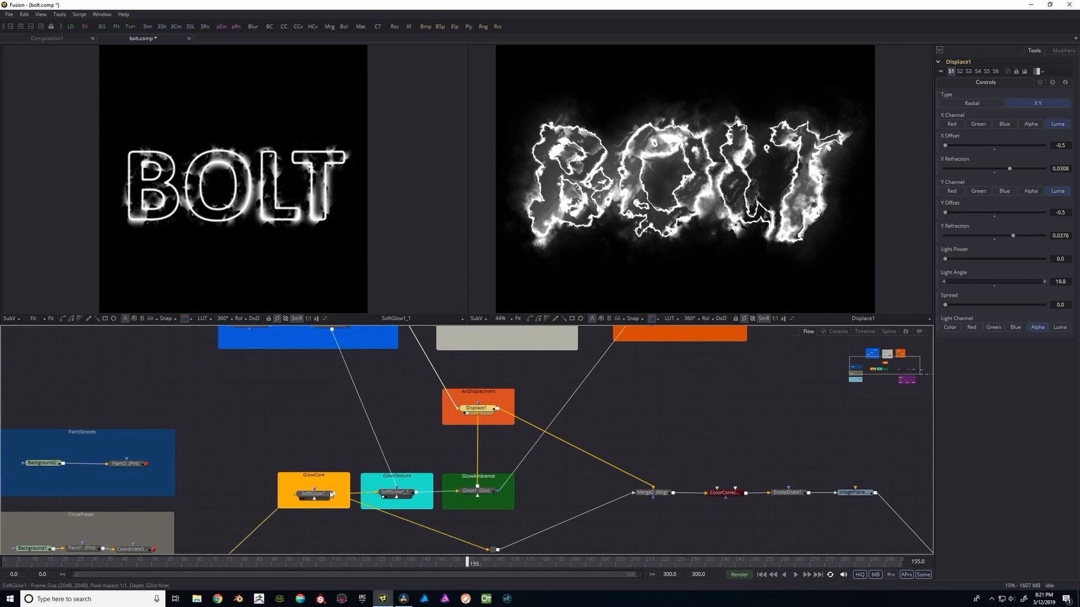
drag(477, 392, 464, 425)
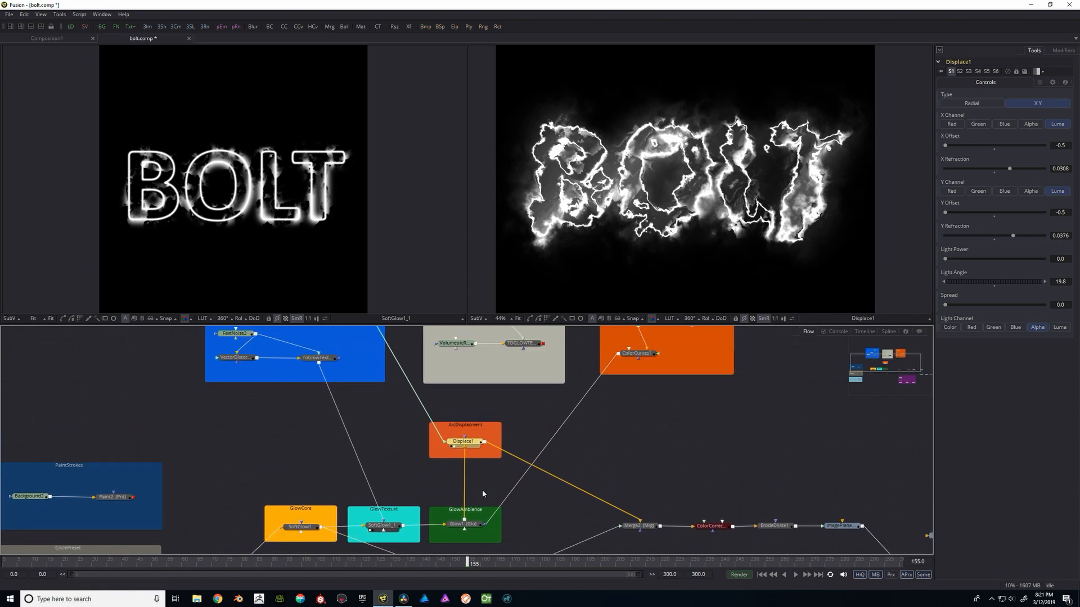
View Glow1 of the GlowAmbience group in the second viewer and set its glow size to 65.4 and glow to 0.97
click(462, 525)
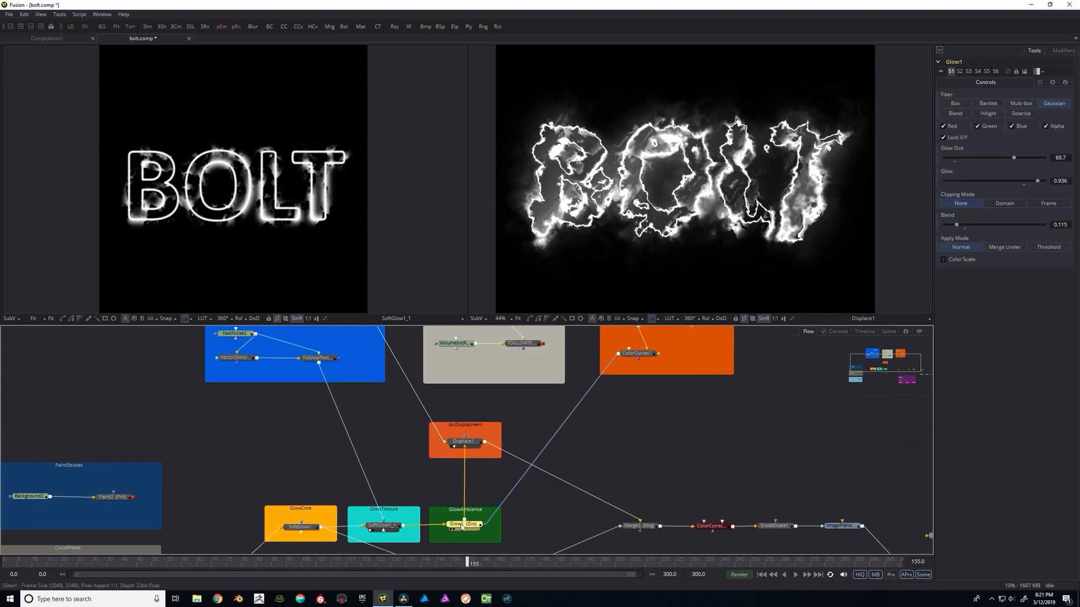
key(2)
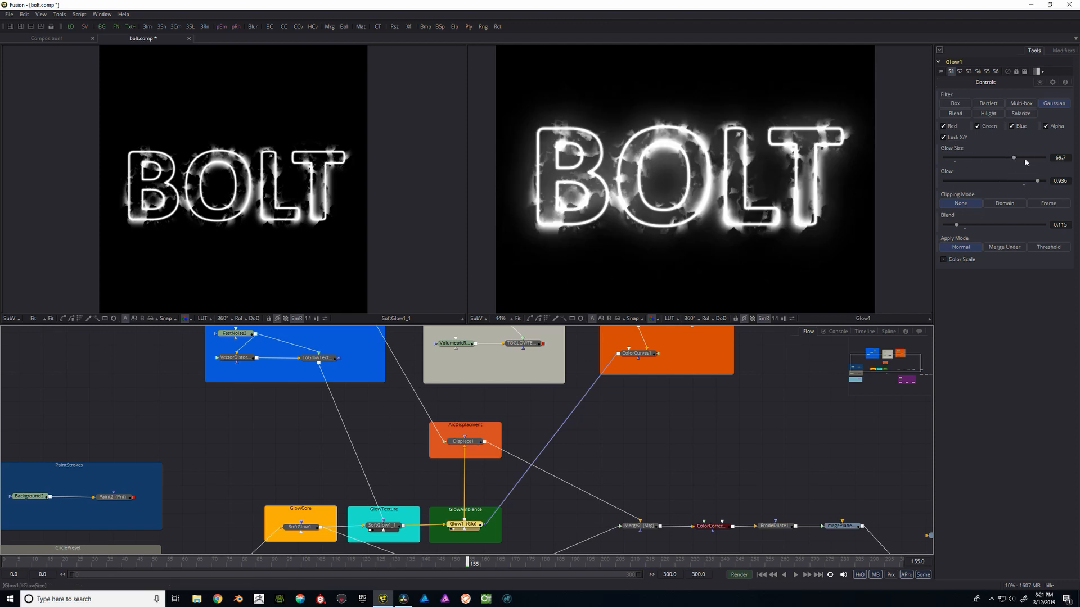
drag(1016, 159, 1041, 183)
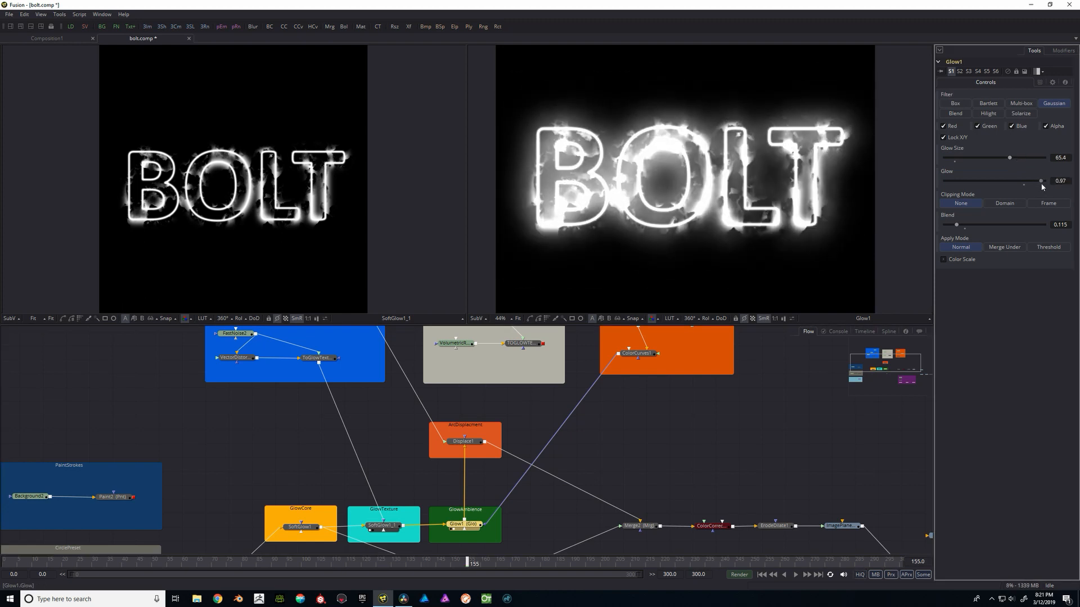
drag(500, 418, 503, 427)
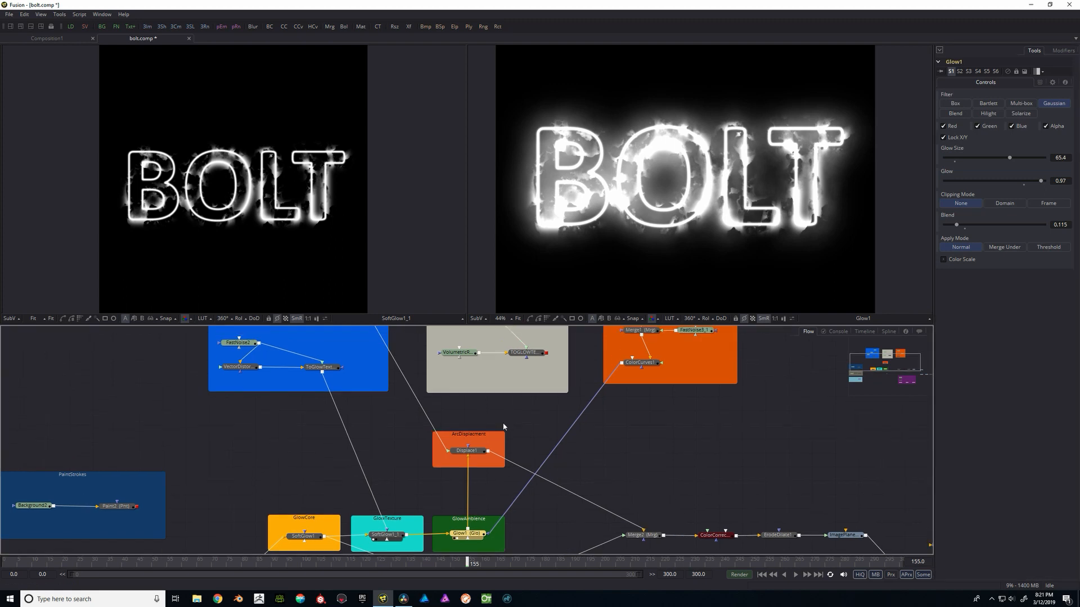
Compare Displace1 in the second viewer with the TODISPLACE noise that drives it in the first viewer
click(471, 453)
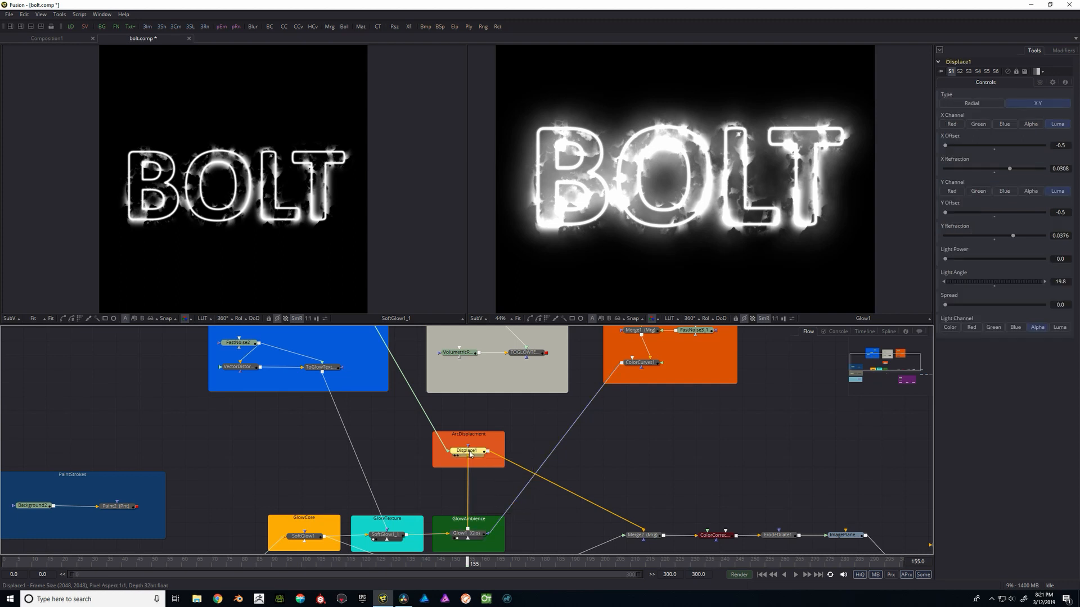
key(2)
scroll(414, 410, up, 3)
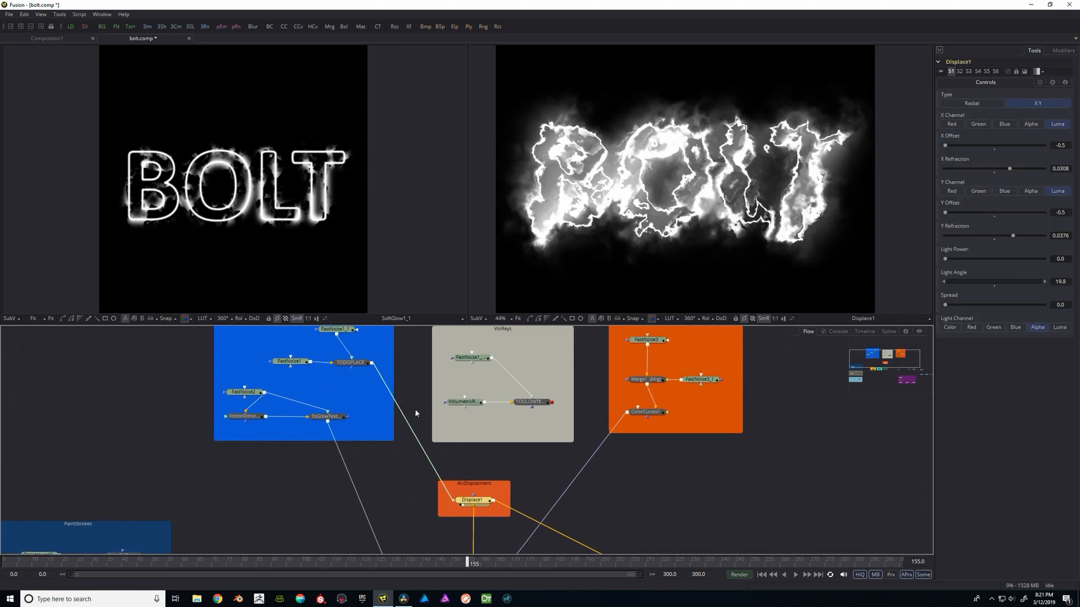
click(354, 364)
key(1)
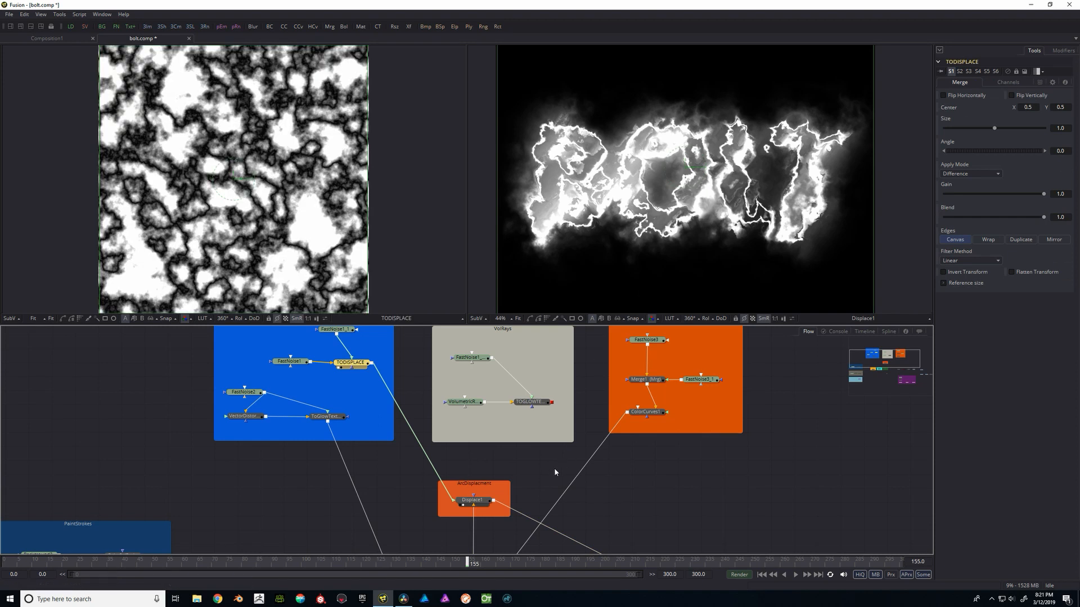
View Glow1 of the GlowAmbience group in the first viewer beside the displaced text
drag(524, 483, 443, 431)
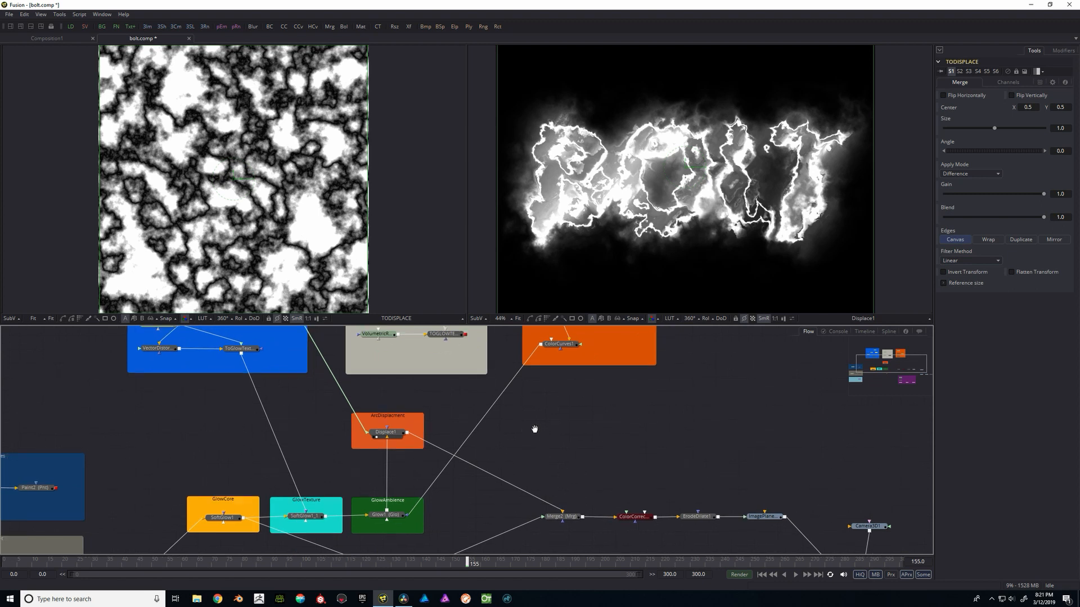
click(403, 516)
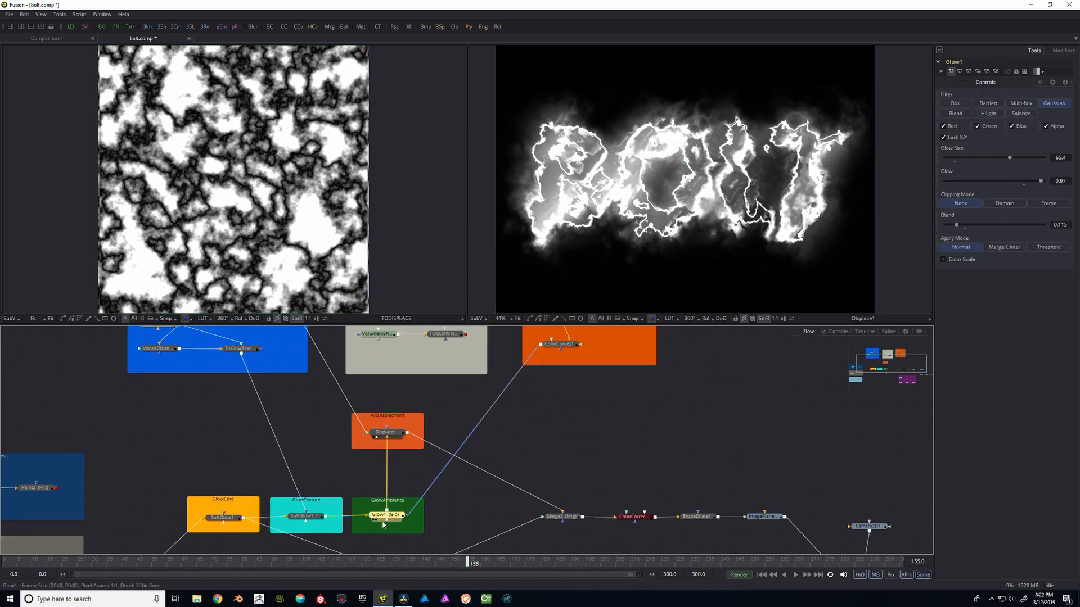
key(1)
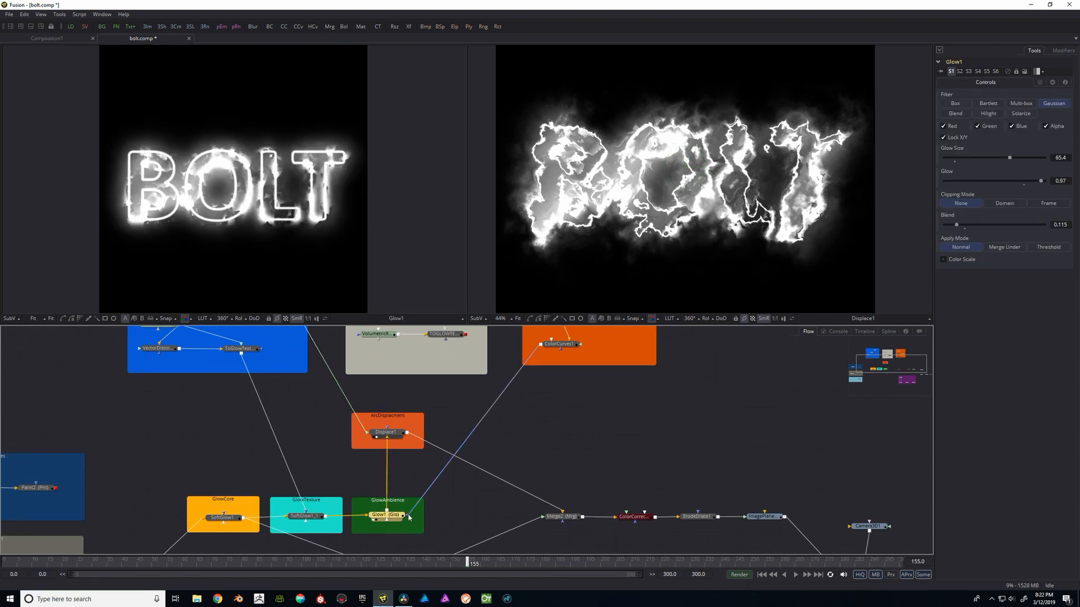
Inspect the SmokeSoft group, viewing Merge1 in the first viewer and ColorCurves1 in the second
drag(629, 373, 597, 490)
click(555, 375)
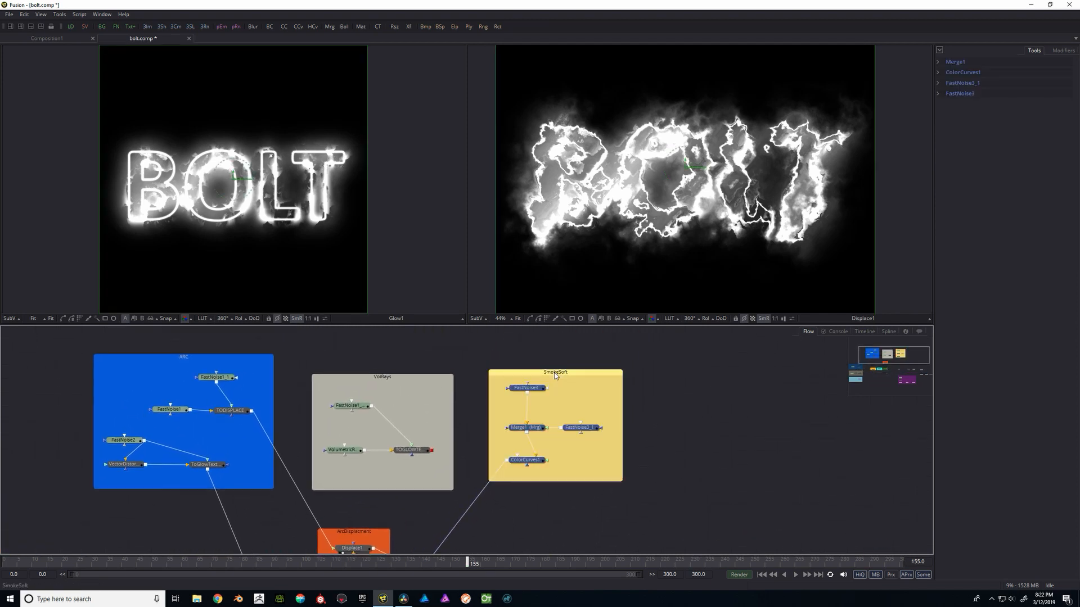
click(659, 460)
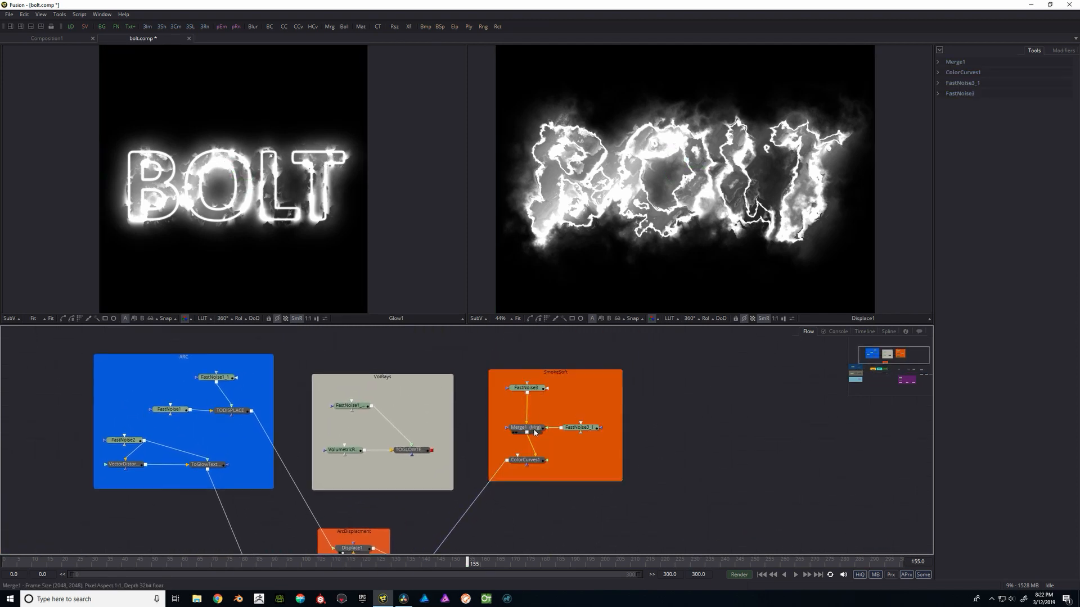
click(532, 428)
key(1)
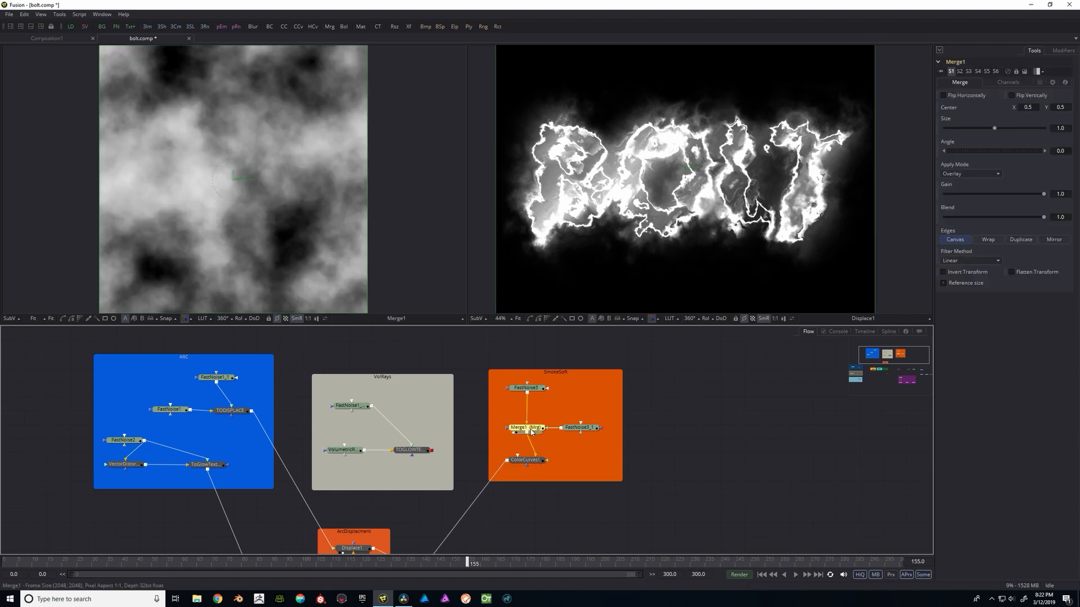
click(526, 460)
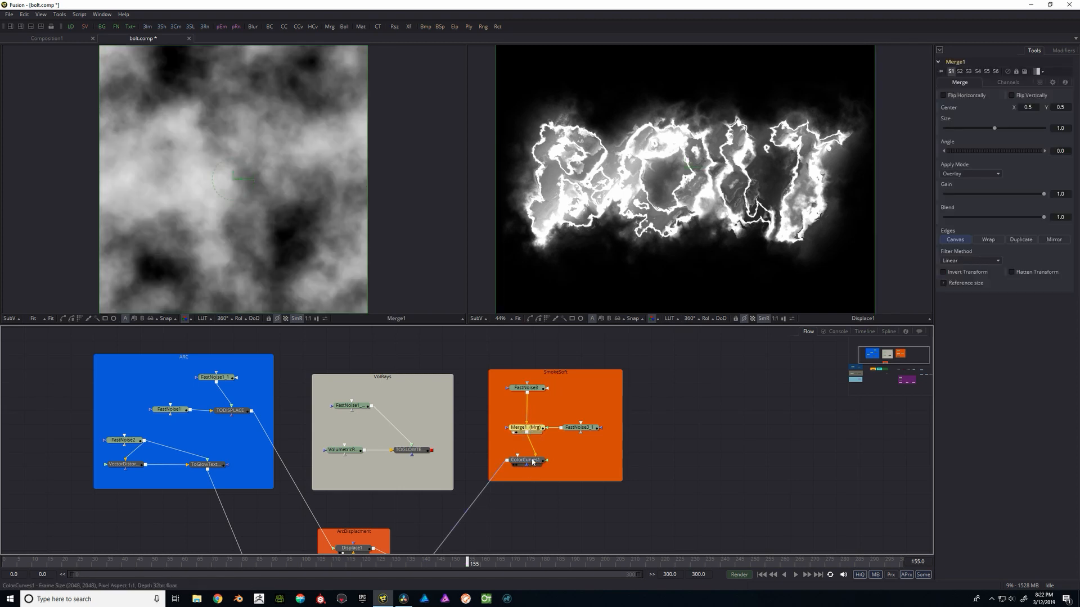
key(2)
scroll(635, 181, down, 2)
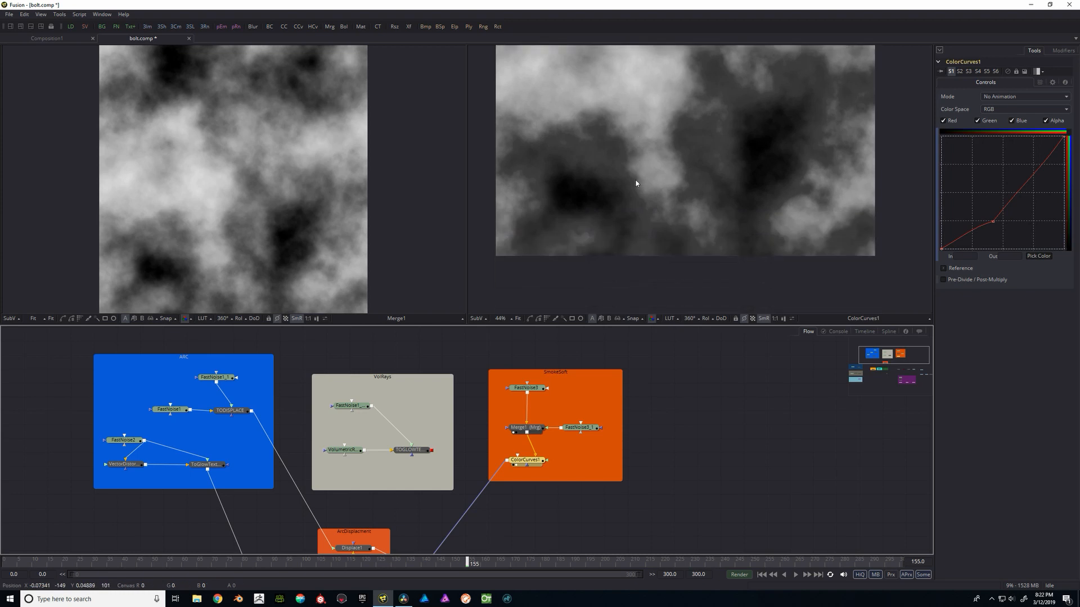
scroll(580, 263, up, 1)
View Glow1 in the second viewer and examine the smoky glow edges around the letter O up close
drag(476, 407, 517, 327)
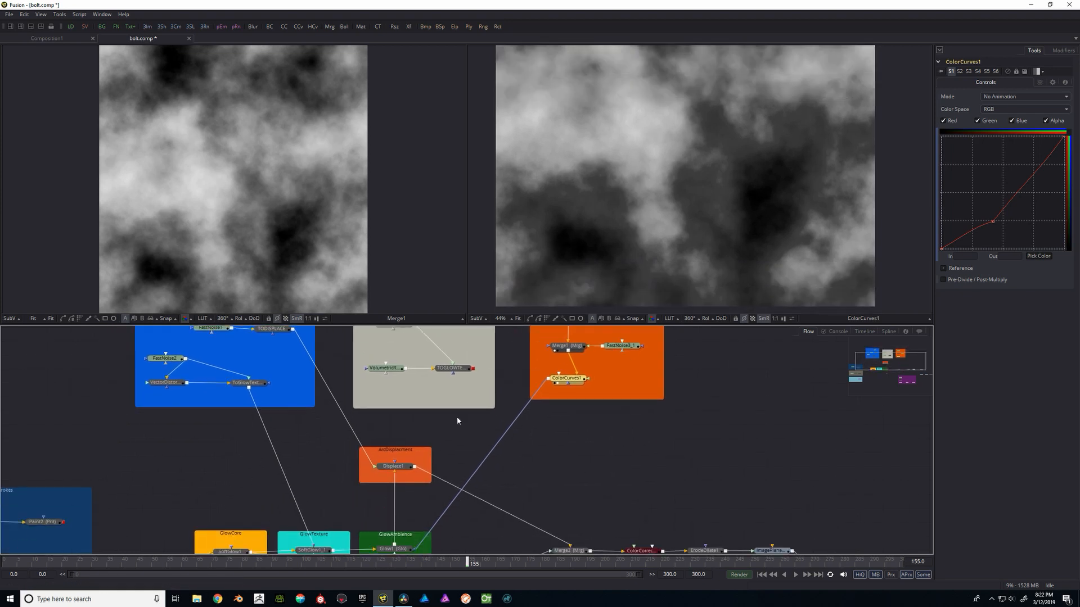
click(404, 548)
key(2)
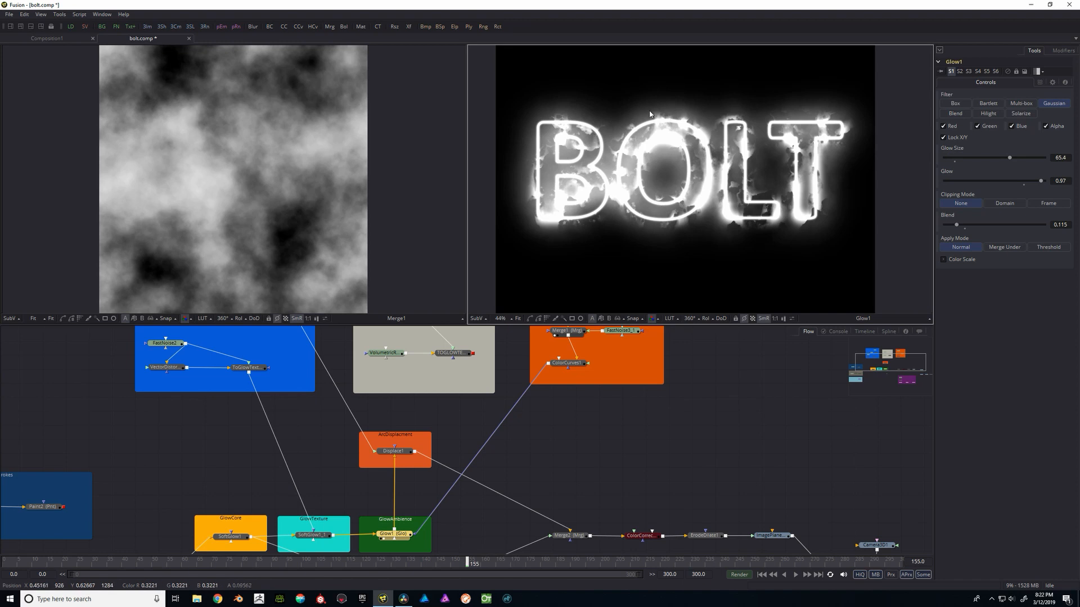
scroll(641, 115, up, 1)
scroll(645, 156, up, 5)
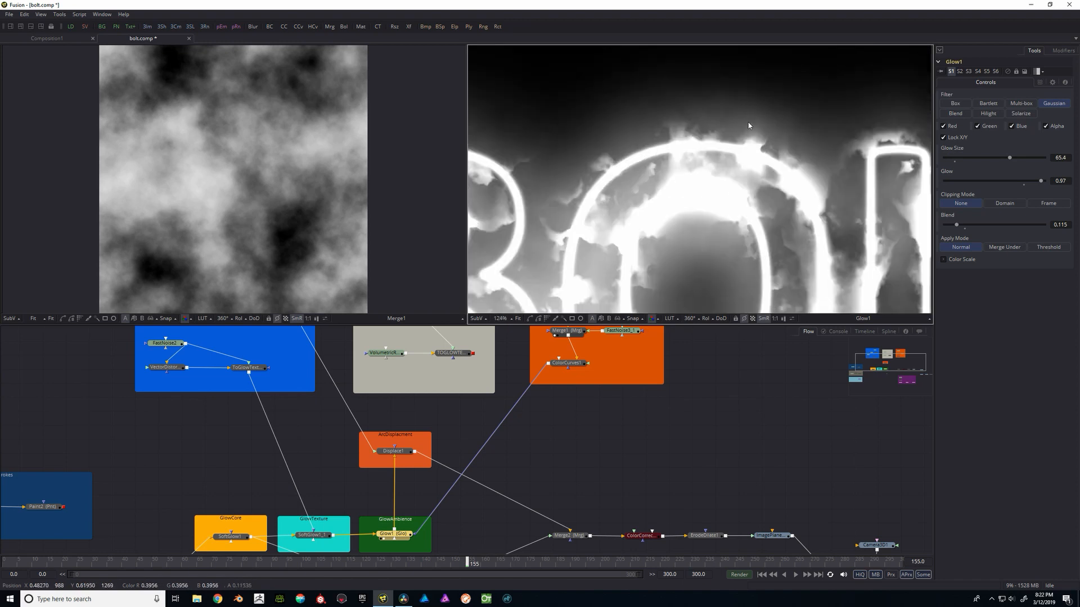
scroll(706, 157, up, 2)
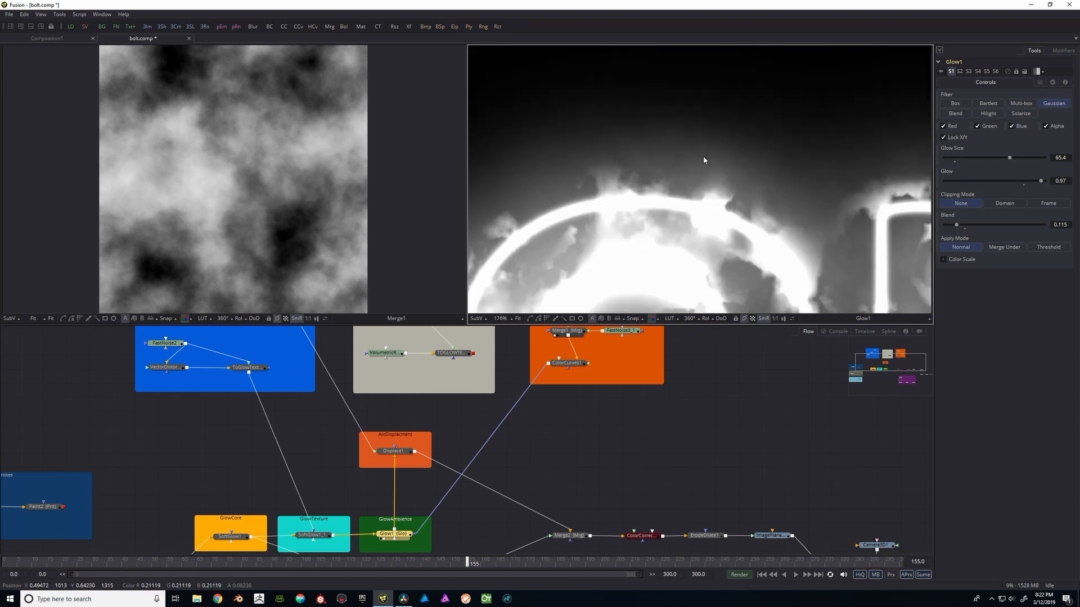
Bring the whole glowing text into frame and view Displace1 in the second viewer
scroll(696, 177, down, 9)
scroll(696, 175, up, 1)
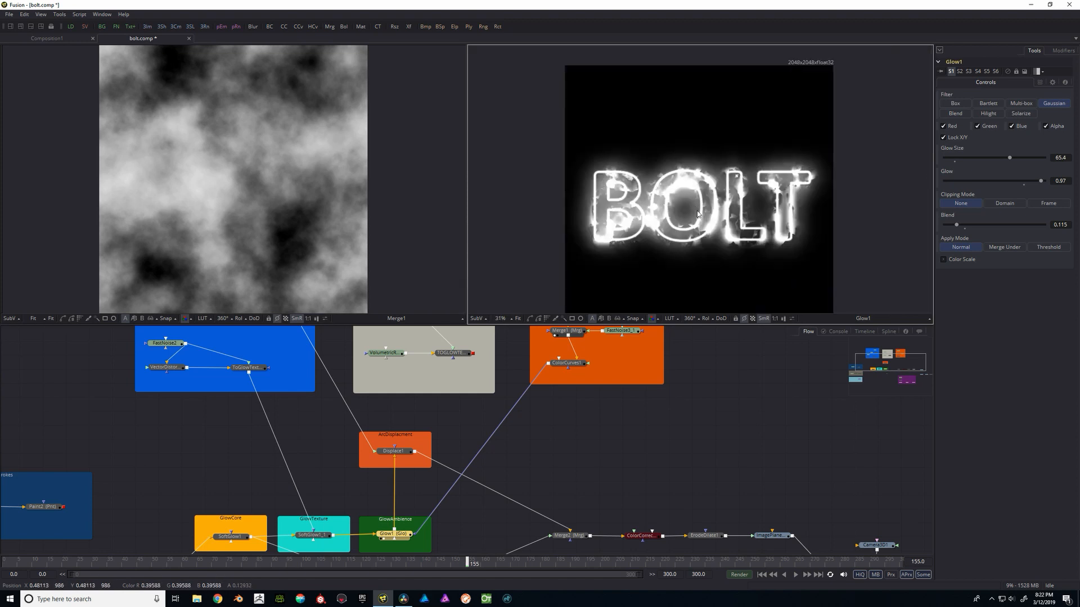
drag(496, 497, 470, 480)
click(373, 438)
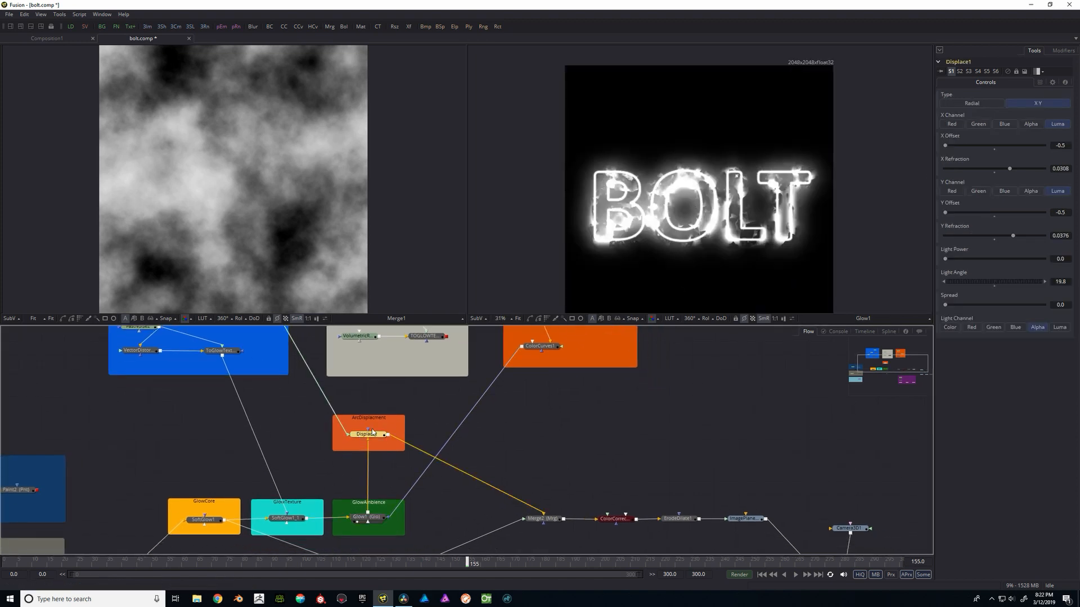
key(2)
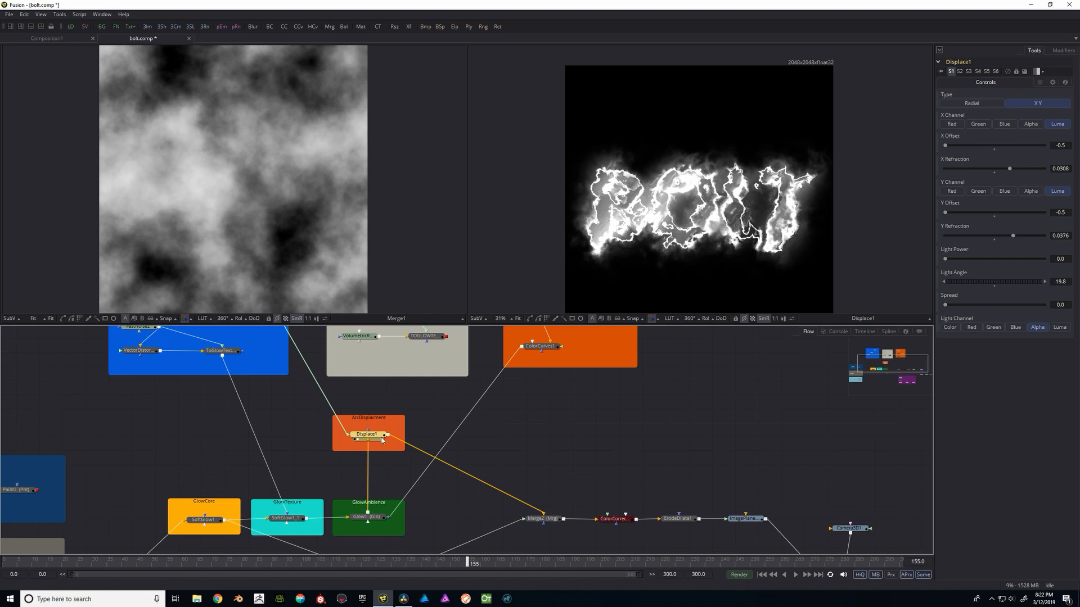
View Merge2, where the displaced glow joins the core glow, in the second viewer
drag(520, 457, 485, 411)
click(506, 474)
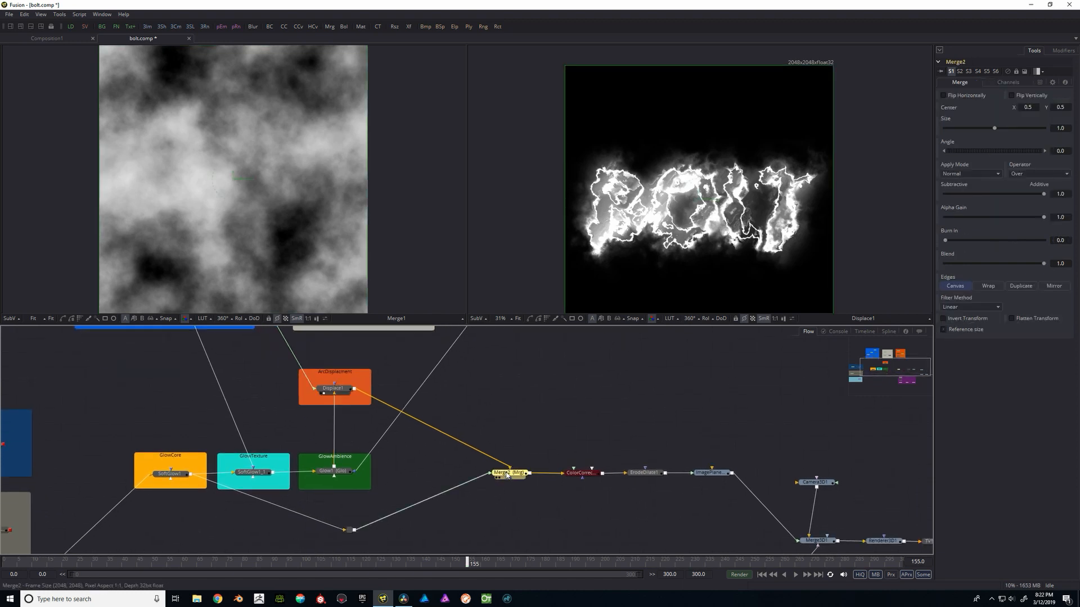
key(2)
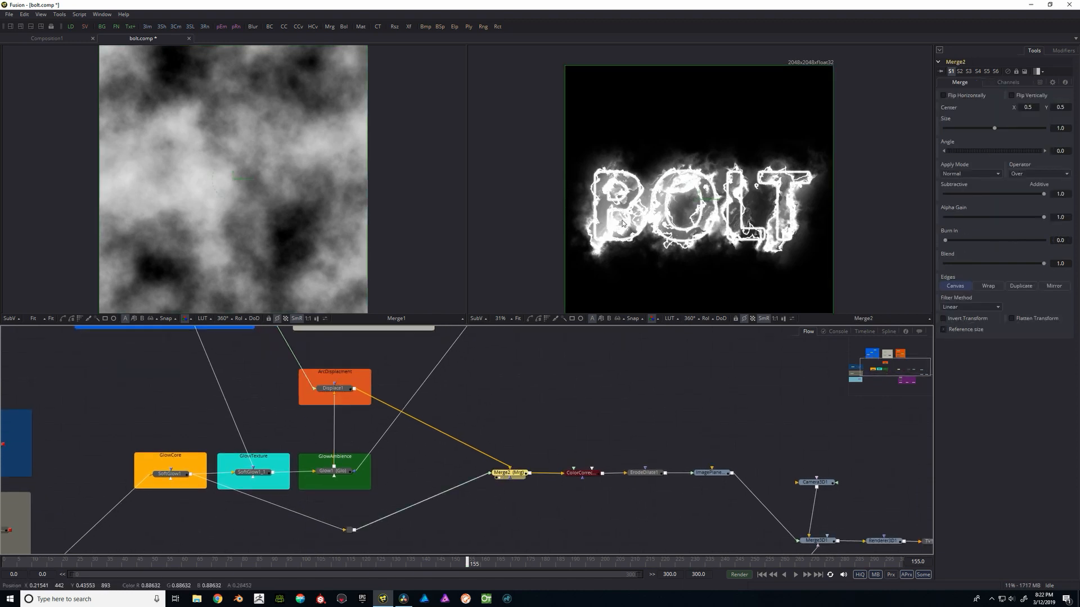
drag(605, 234, 608, 211)
View SoftGlow1 of the GlowCore group in the first viewer and follow its connection to Merge2
drag(473, 375, 547, 363)
drag(430, 428, 457, 396)
drag(286, 463, 294, 453)
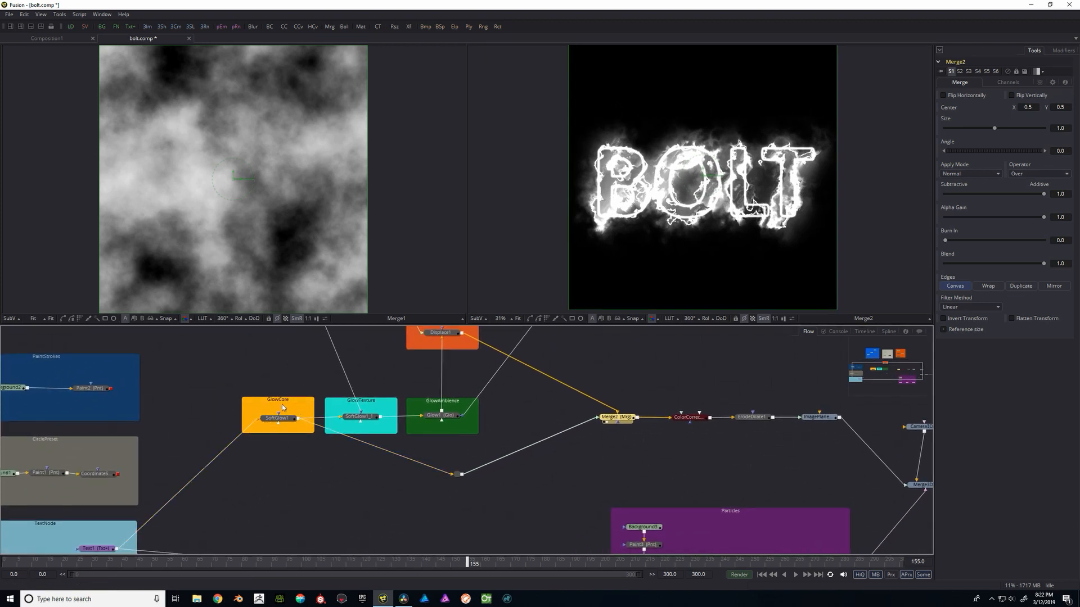
click(280, 419)
key(1)
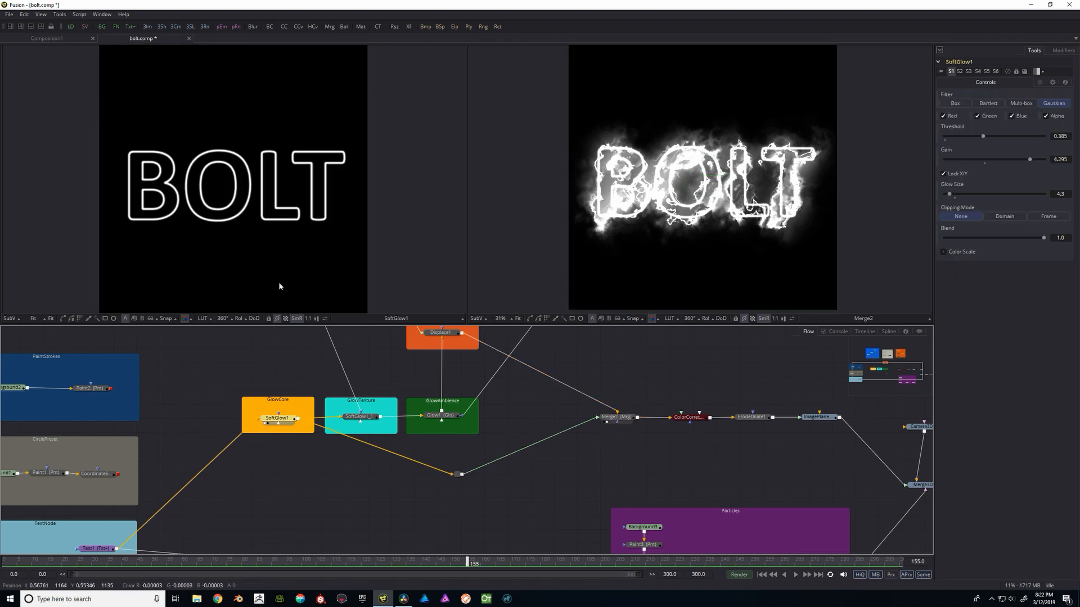
drag(379, 366, 377, 380)
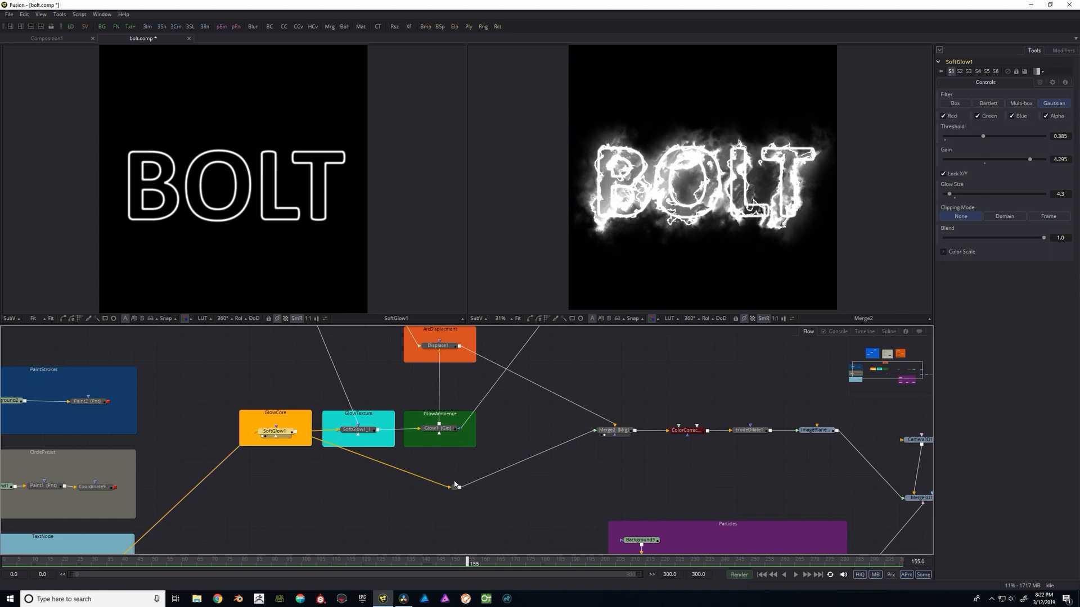
drag(455, 485, 390, 505)
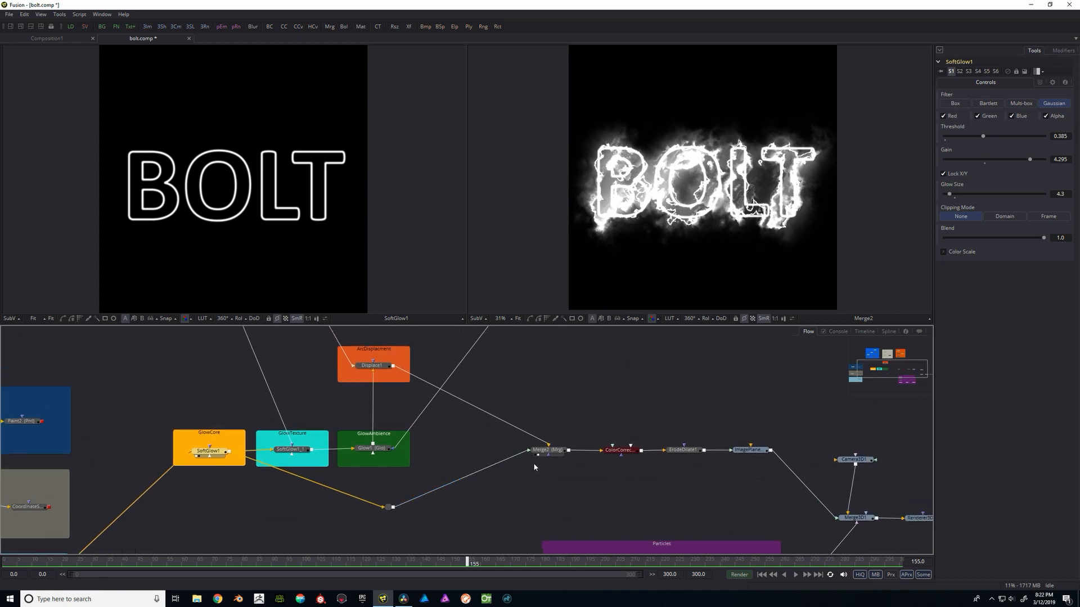
Inspect the Merge2 and Displace1 settings and examine the merged glow's arcs and smoky edges up close in the second viewer
click(542, 451)
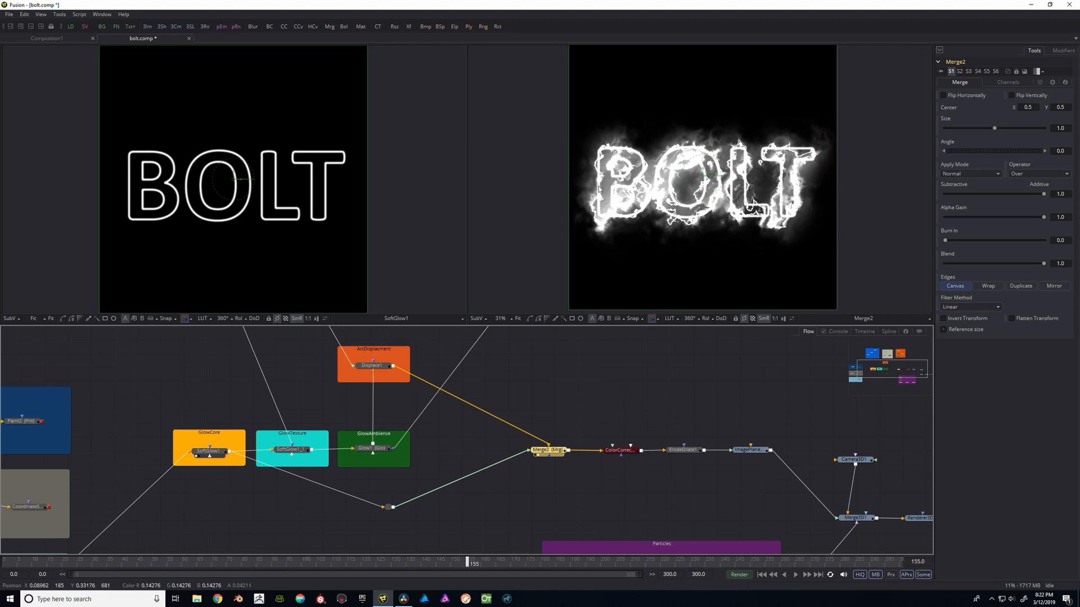
drag(375, 369, 326, 410)
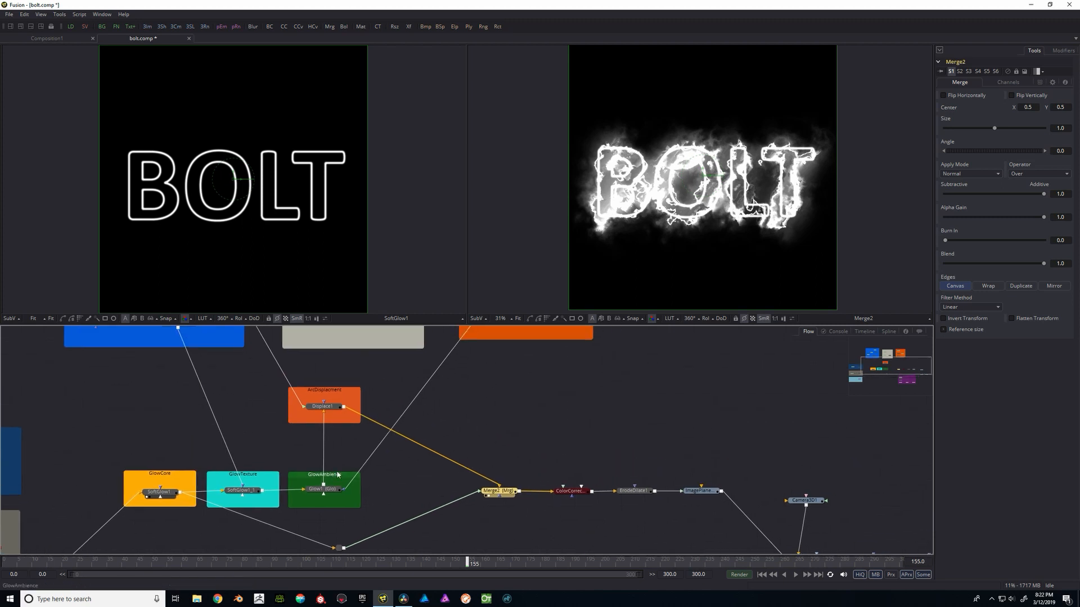
click(326, 409)
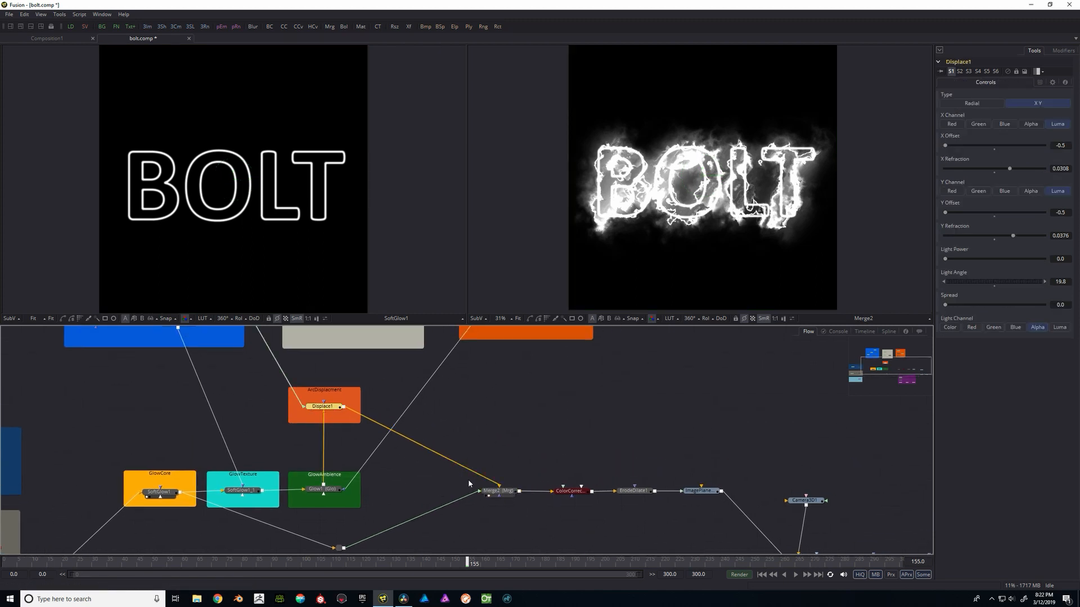
scroll(713, 185, up, 2)
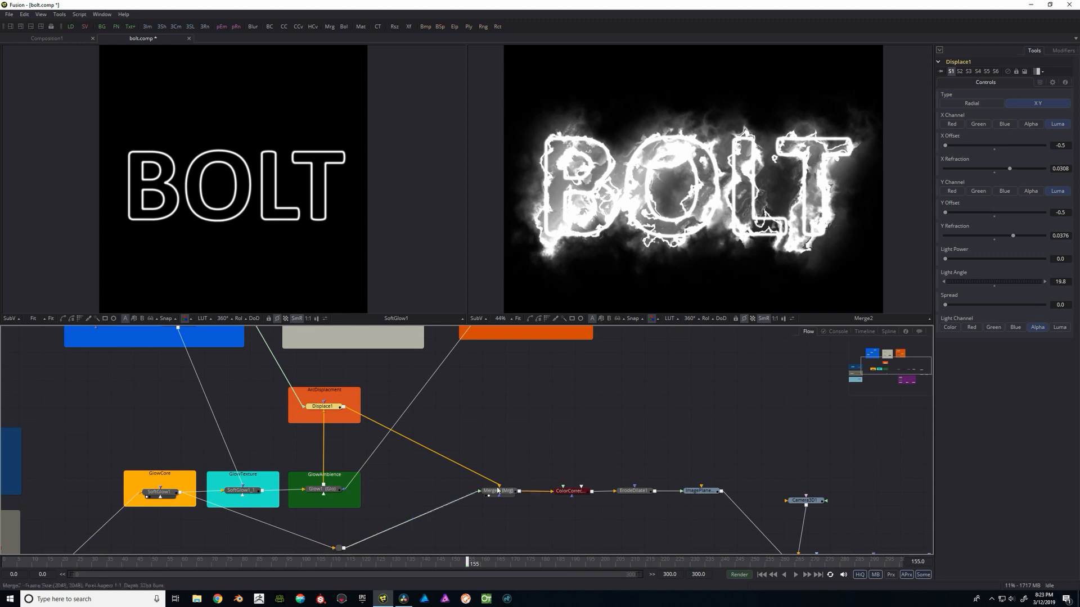
drag(704, 207, 653, 223)
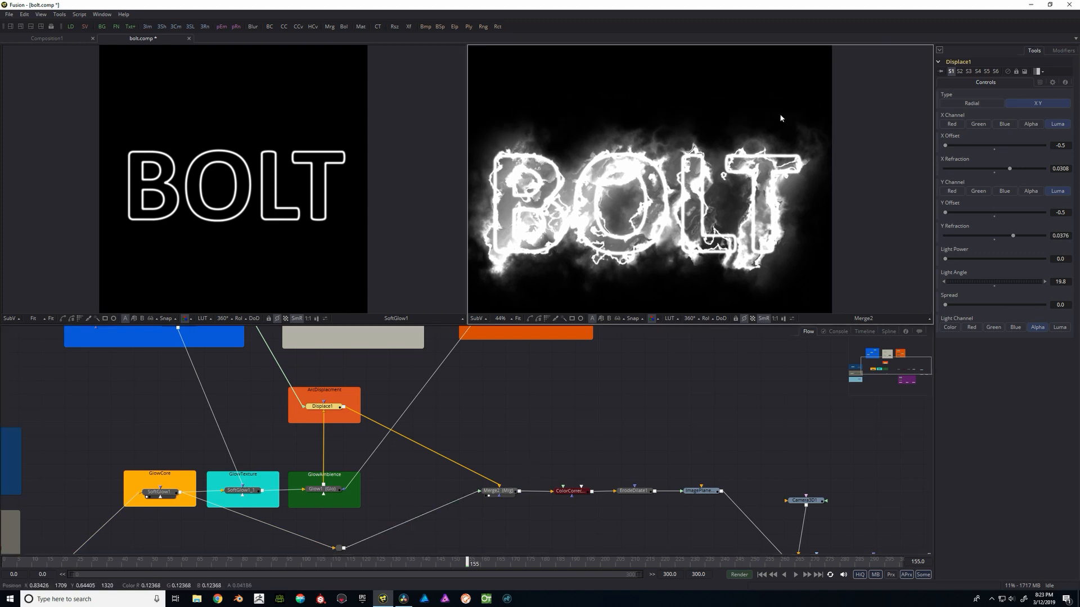
scroll(683, 132, up, 2)
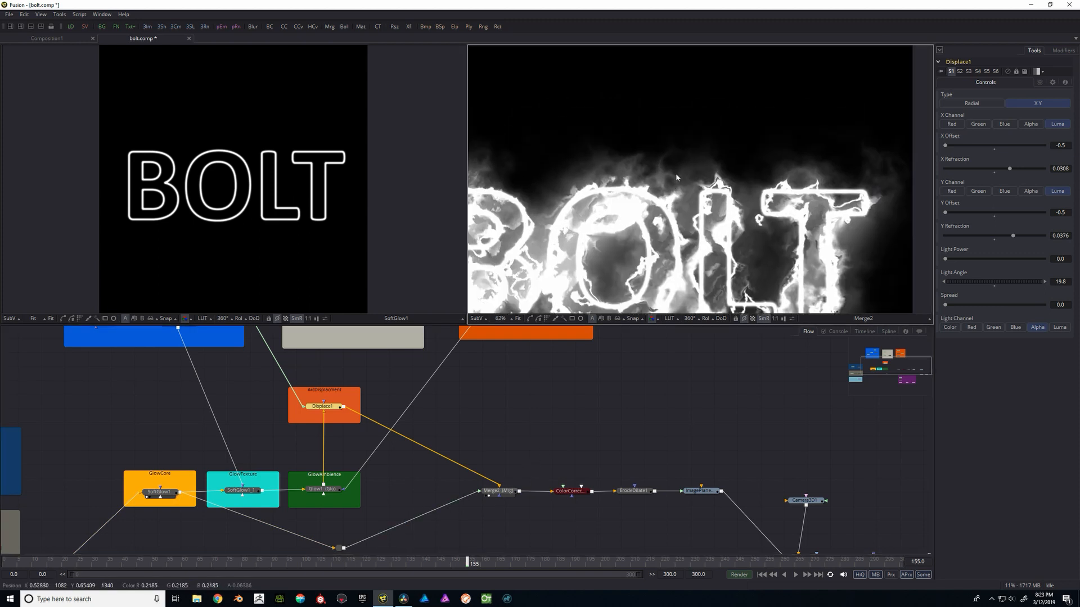
scroll(589, 181, down, 3)
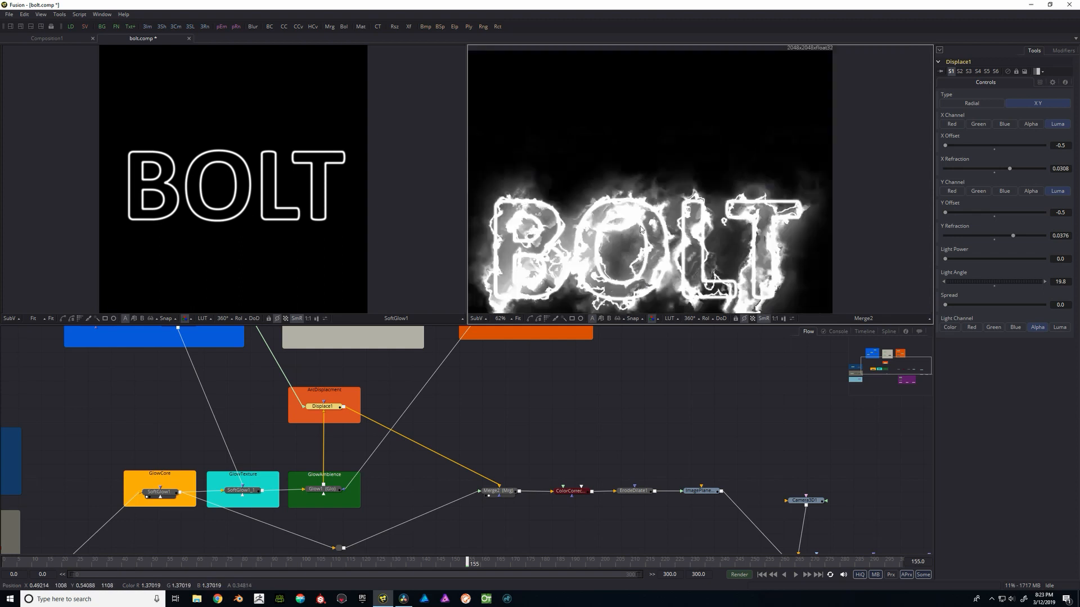
Review how the SmokeSoft and ARC groups feed the glow chain that ends in Merge2
drag(449, 404, 532, 446)
scroll(506, 428, down, 4)
scroll(519, 418, up, 2)
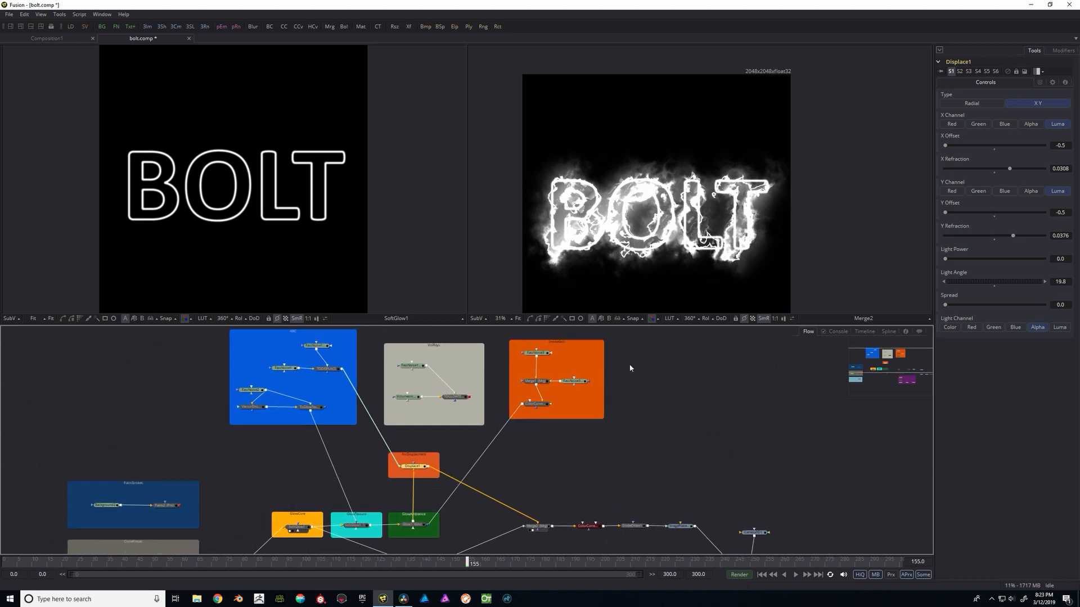
click(568, 347)
click(292, 334)
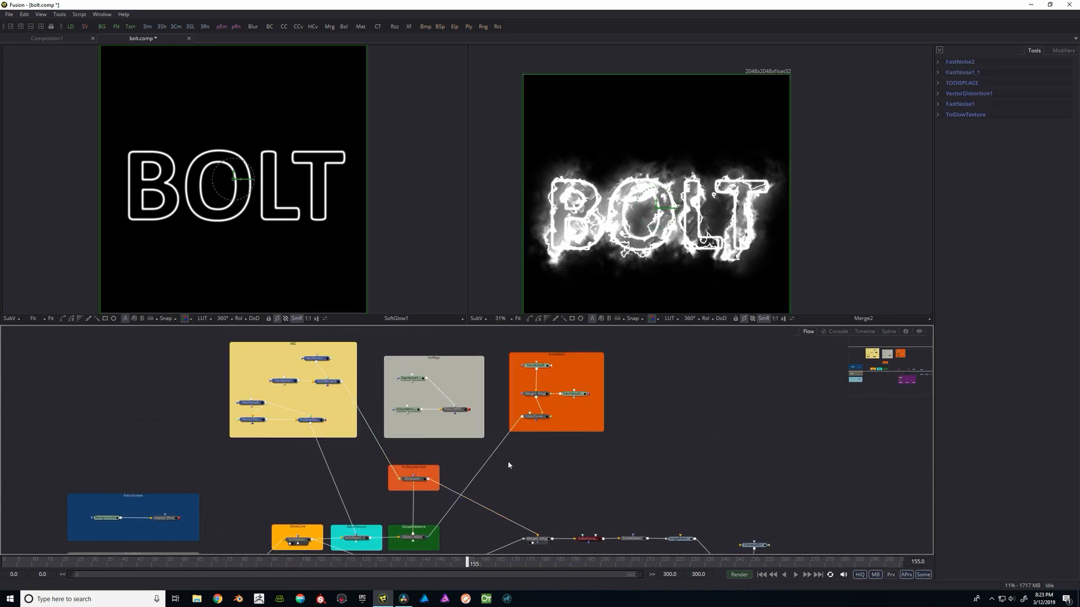
drag(555, 494, 527, 443)
click(527, 444)
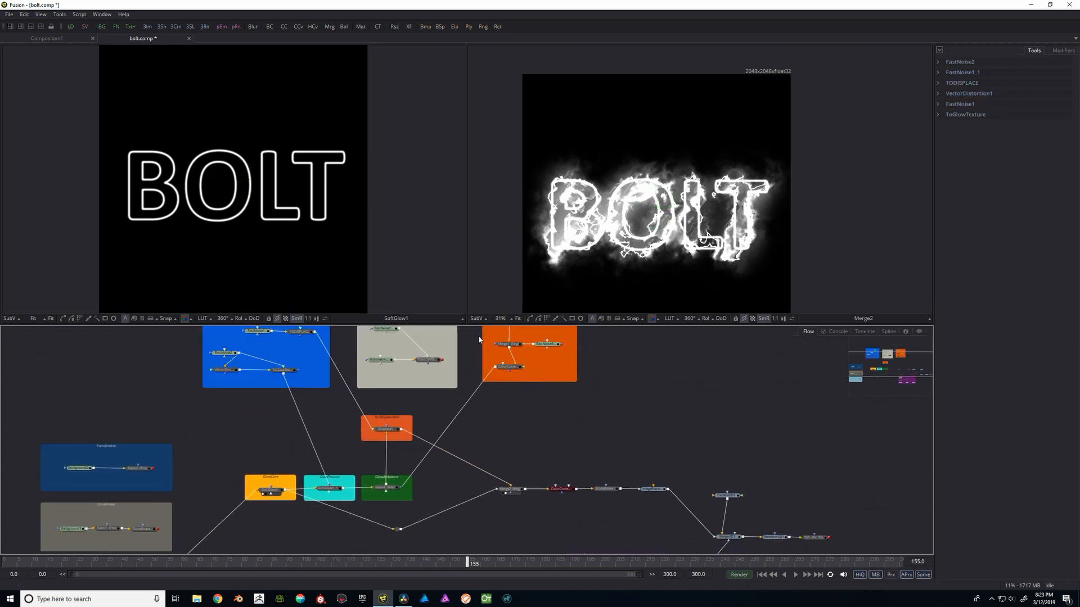
click(513, 491)
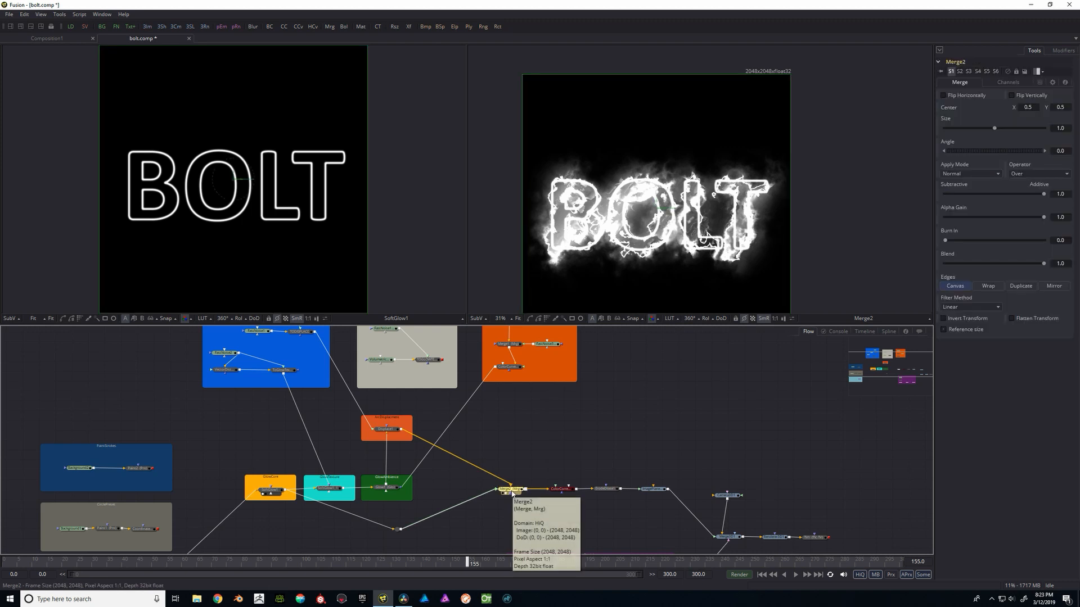
Compare FastNoise1_1 and FastNoise1 of the ARC group in the two viewers, and view their TODISPLACE merge in the second
drag(501, 466, 634, 498)
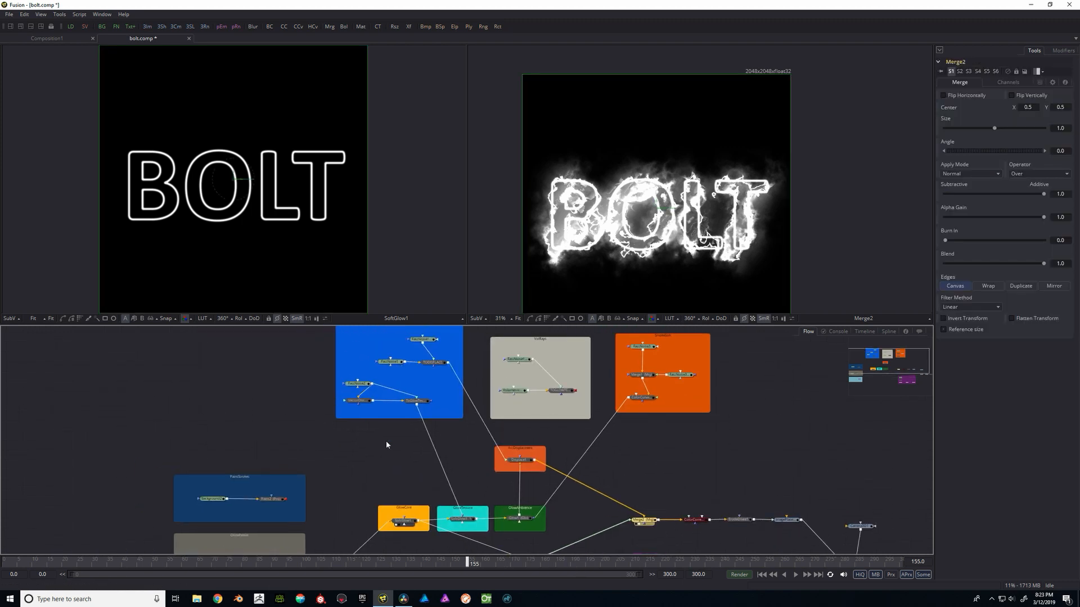
drag(423, 394, 425, 434)
scroll(422, 400, up, 3)
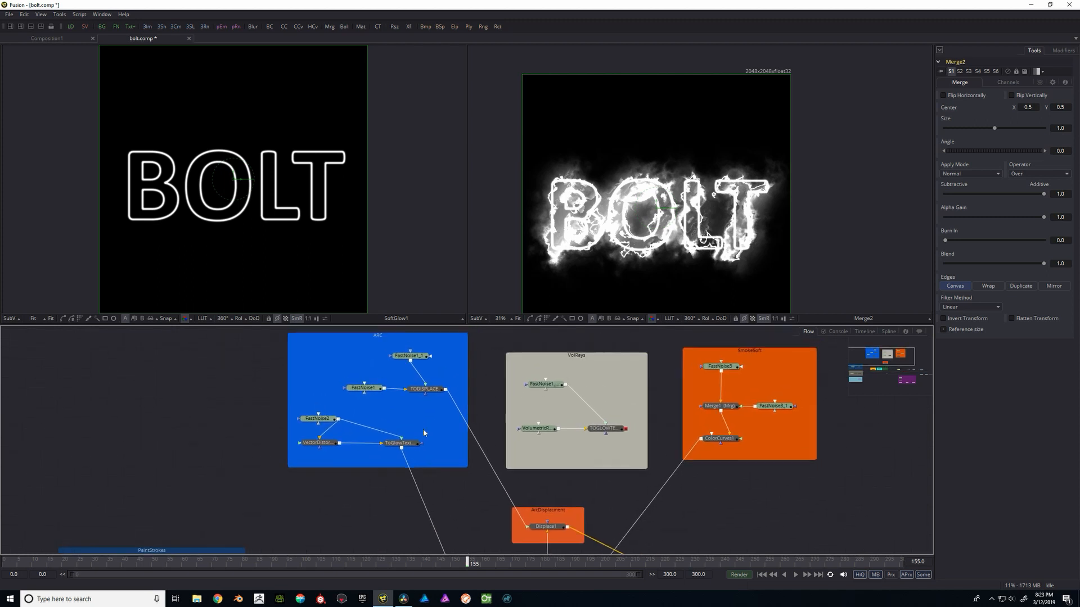
click(411, 358)
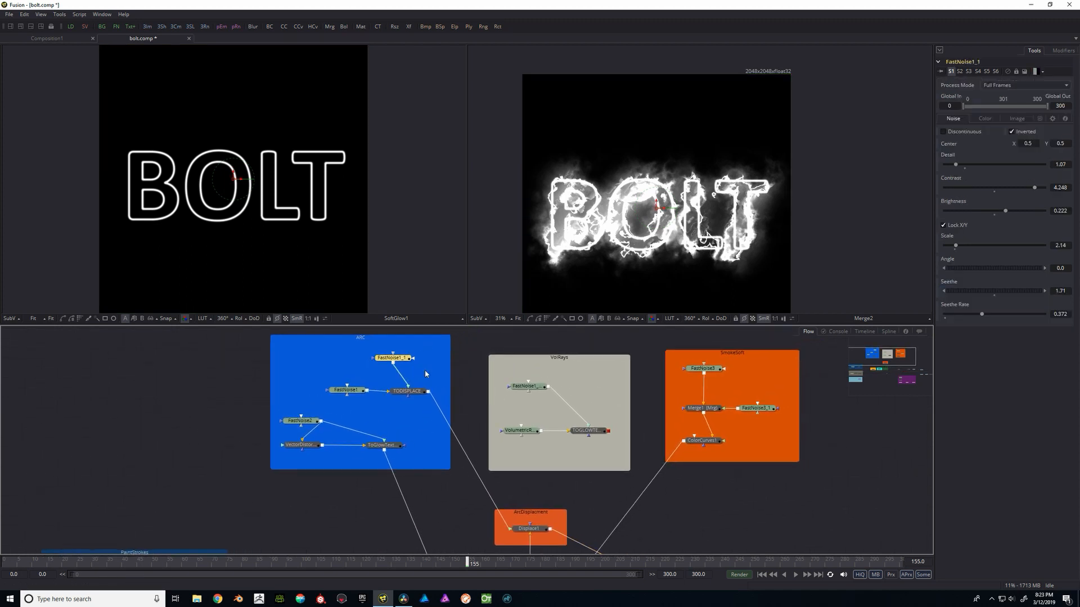
key(2)
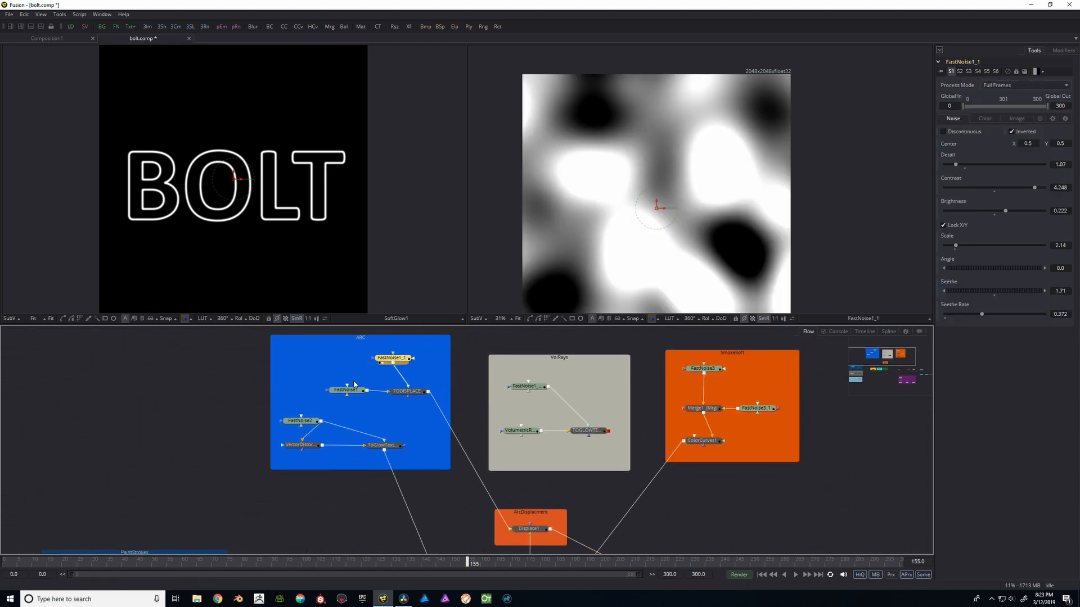
click(352, 390)
key(1)
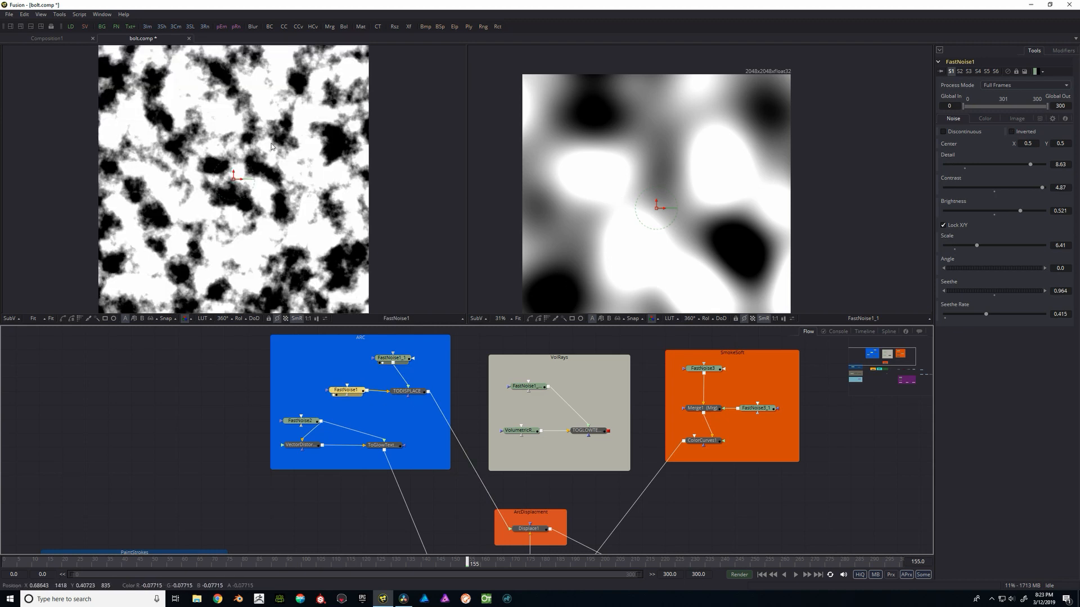
click(408, 394)
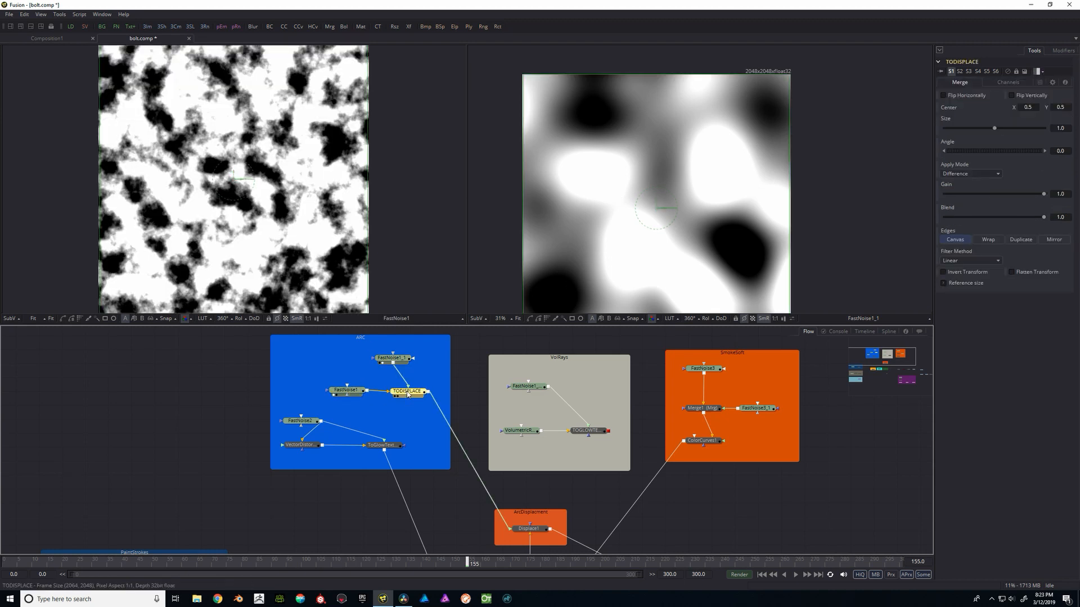
key(2)
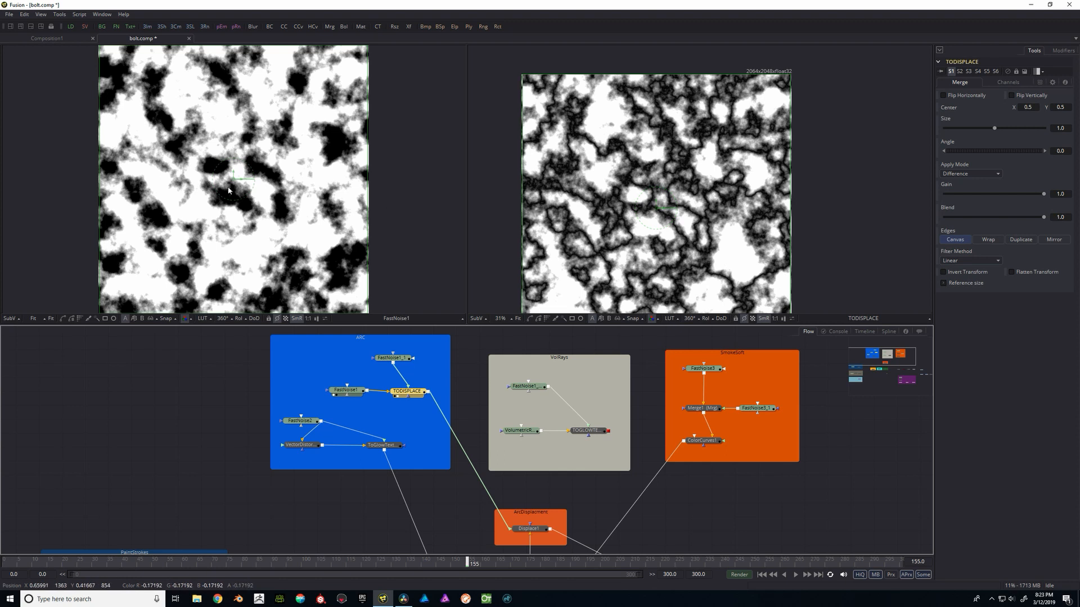
Set FastNoise1's Contrast to 0.88 and its Detail to 1.41 in the ARC group
click(345, 390)
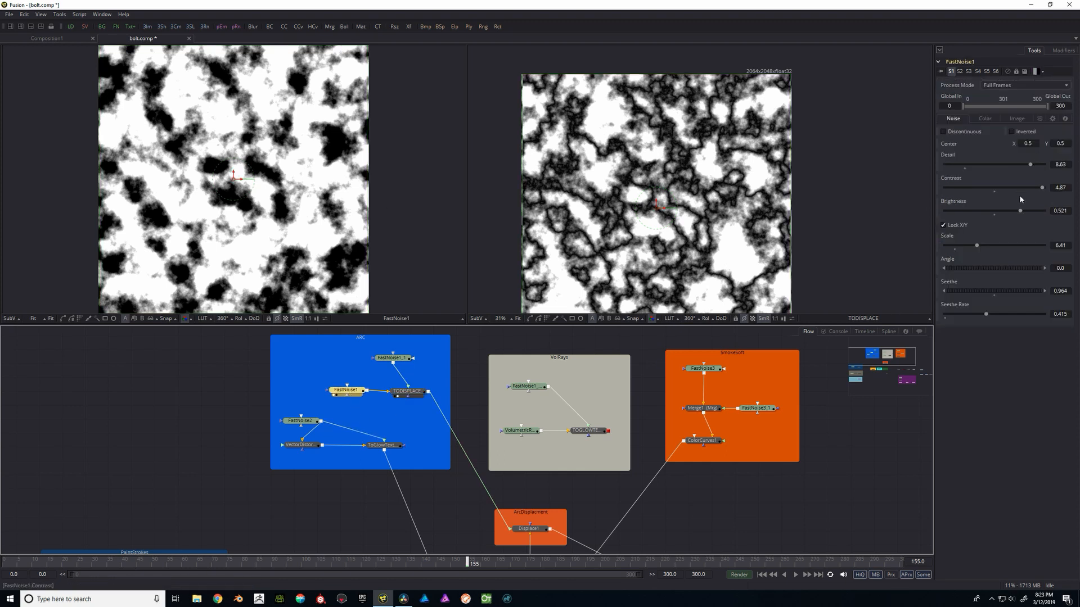
drag(1042, 188, 959, 167)
View the final Renderer3D1 output in the first viewer beside the TODISPLACE noise
drag(684, 510, 538, 396)
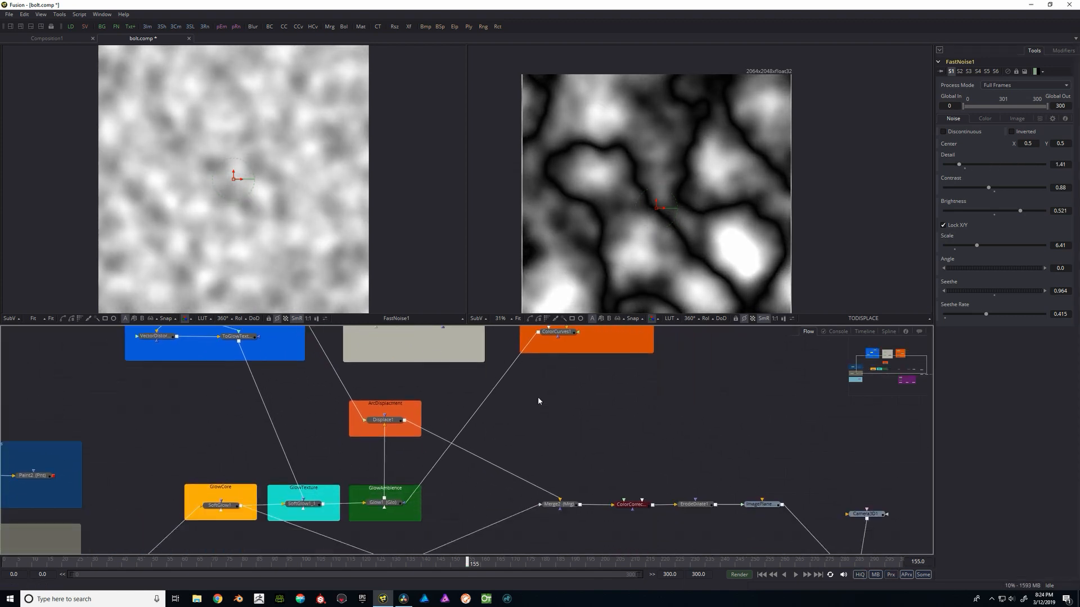
drag(638, 517, 563, 495)
click(871, 545)
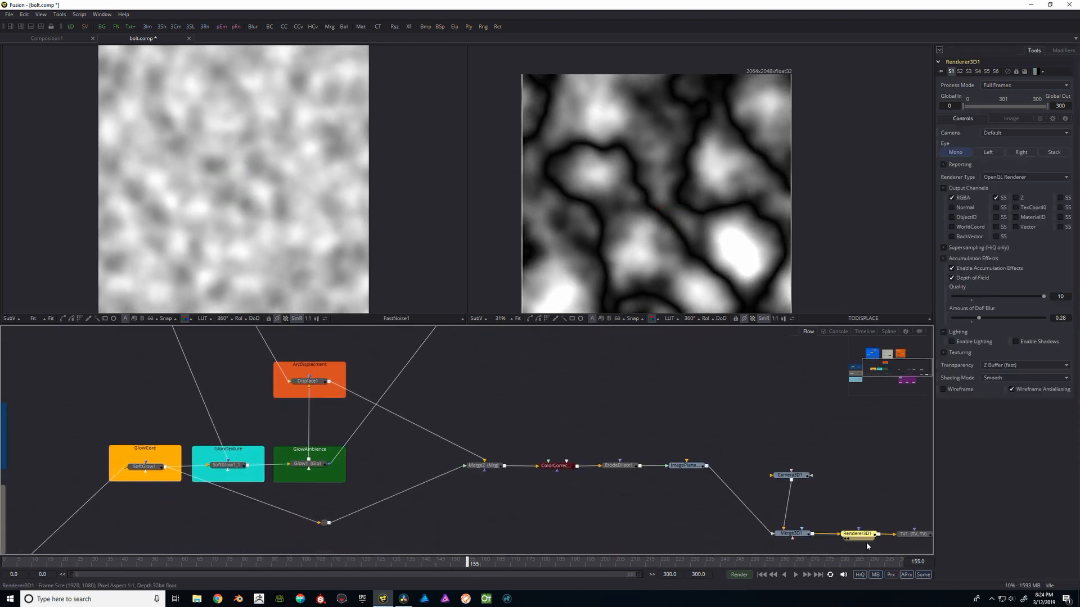
key(1)
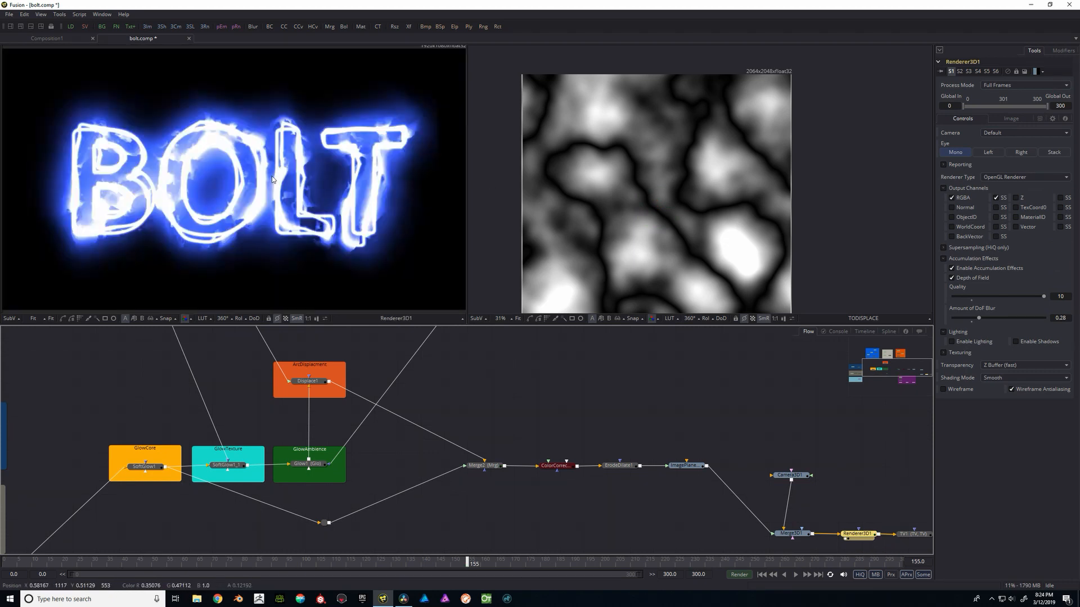
Set the Detail of FastNoise1_1 in the ARC group to 4.87
drag(315, 395, 365, 465)
scroll(350, 413, down, 3)
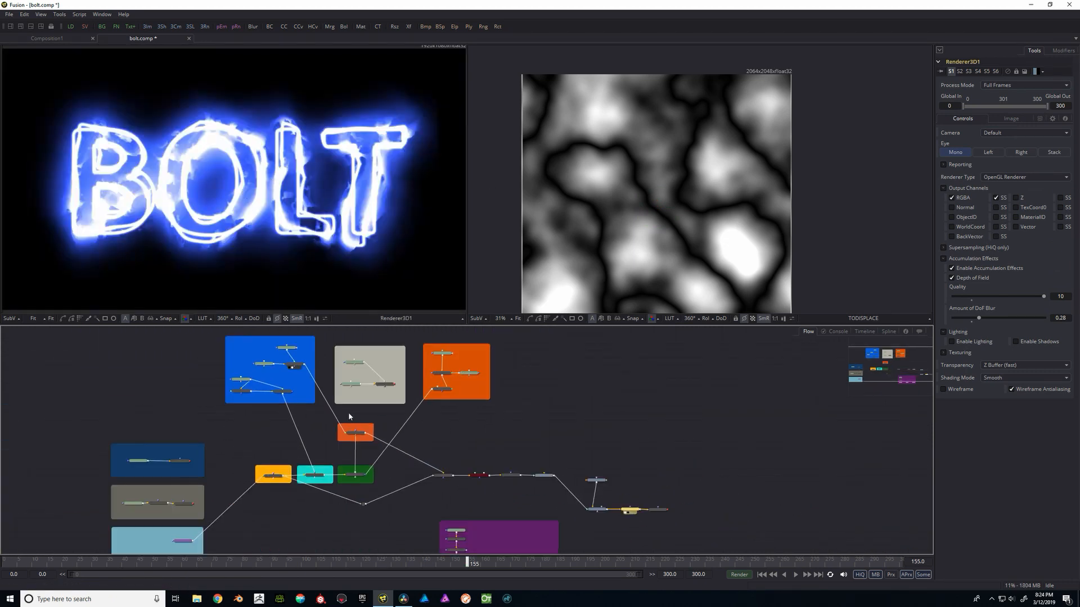
drag(298, 370, 316, 388)
scroll(302, 373, up, 3)
click(316, 363)
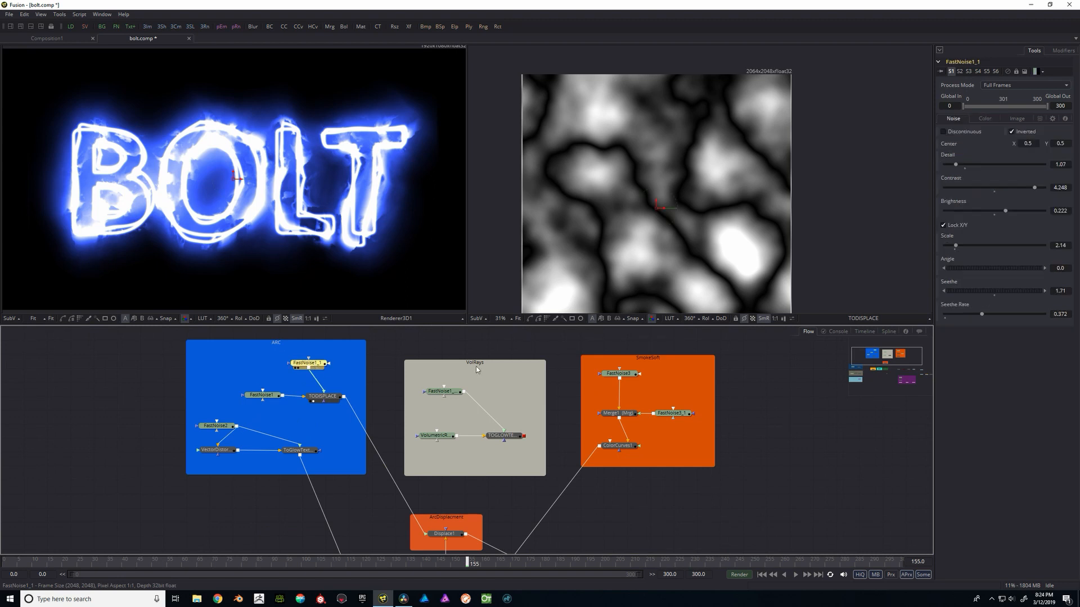
drag(956, 165, 994, 165)
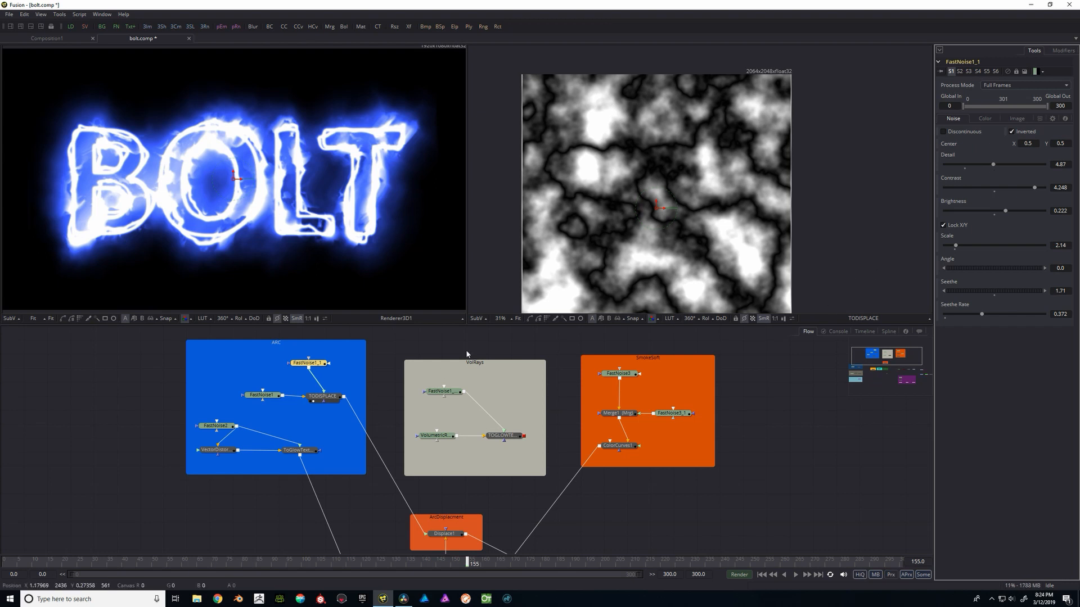
Set the Detail of FastNoise1 in the ARC group to 10
click(262, 395)
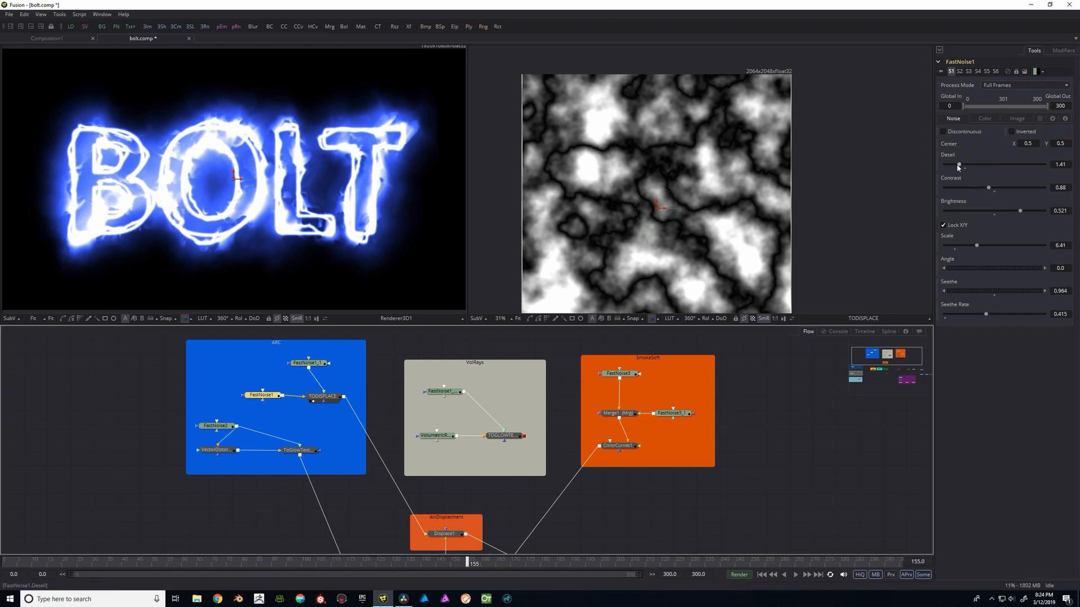
drag(959, 165, 1041, 170)
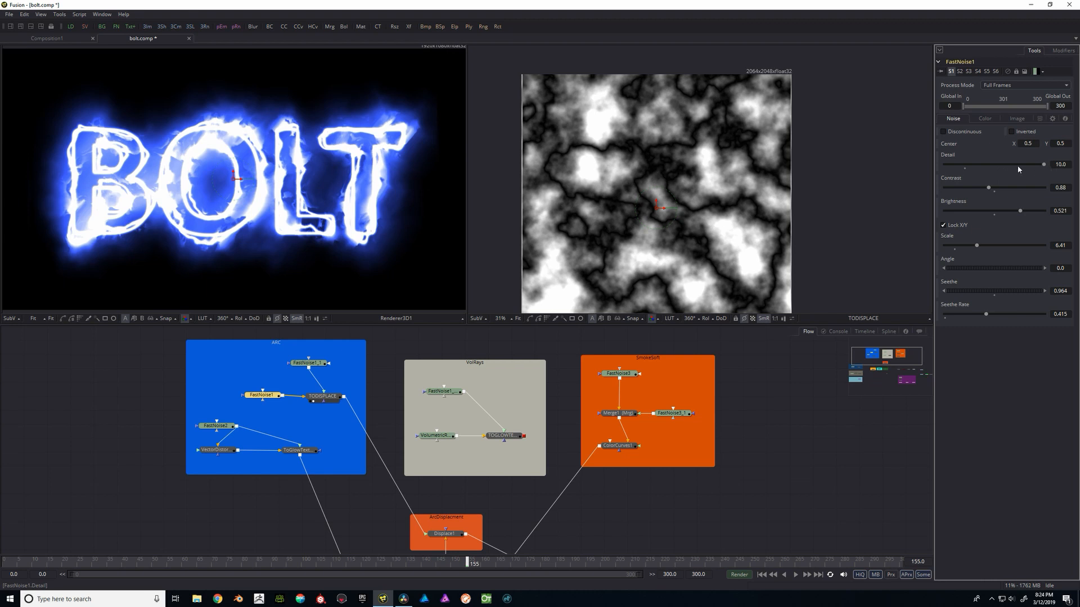
drag(1042, 167, 1031, 204)
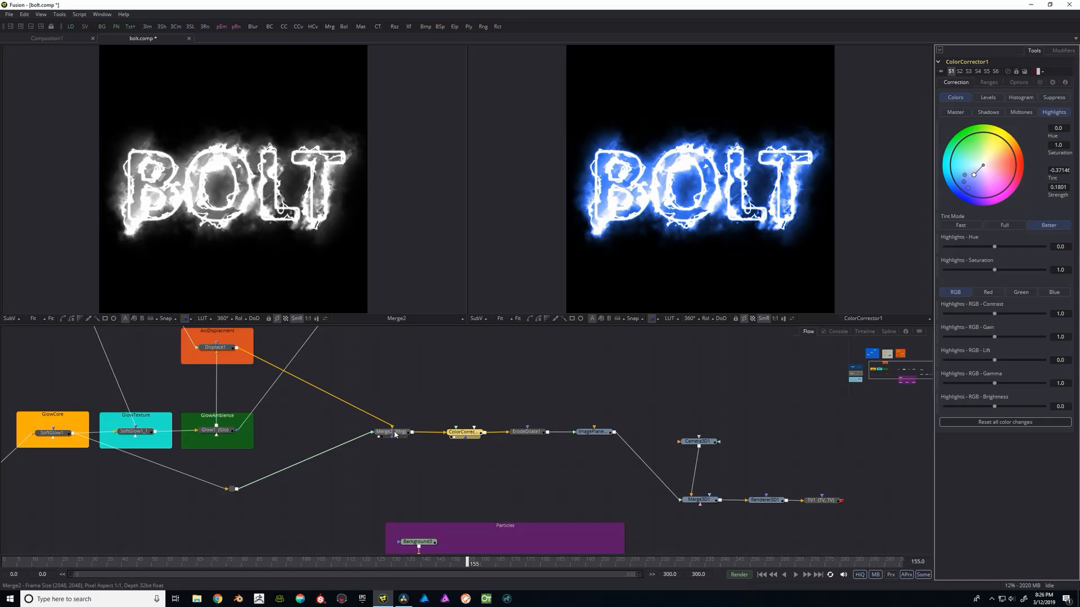
Shift the Master tint of ColorCorrector1, the node following Merge2, from blue toward green
click(395, 434)
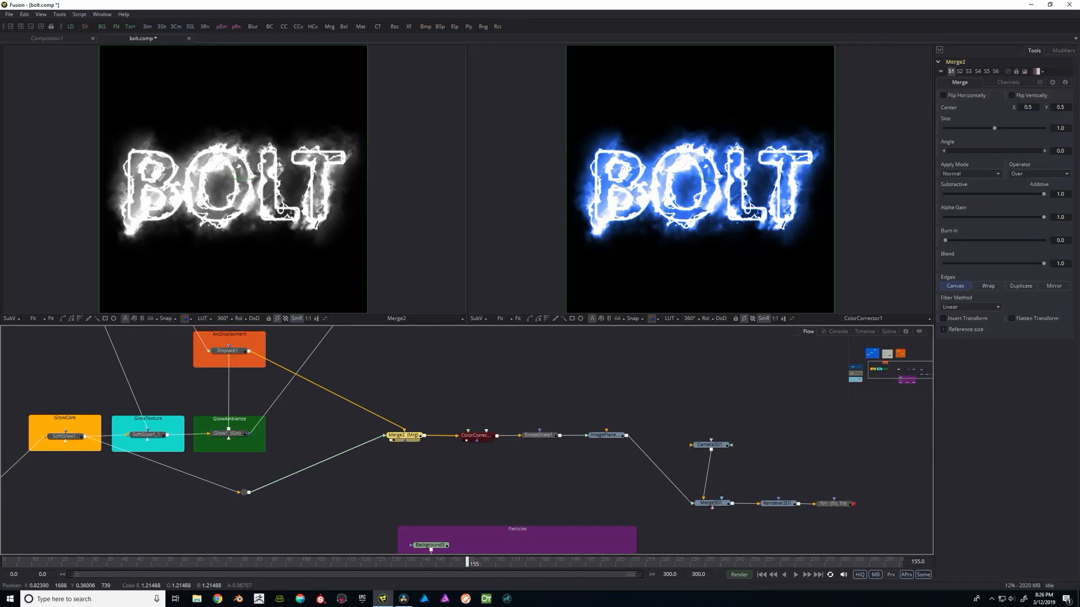
click(471, 437)
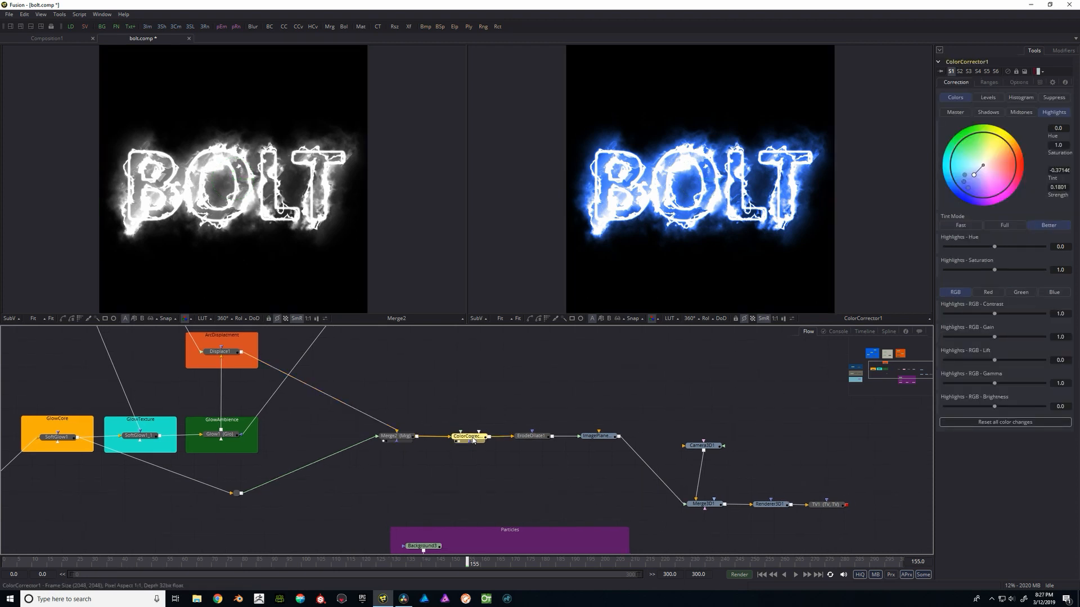
click(470, 442)
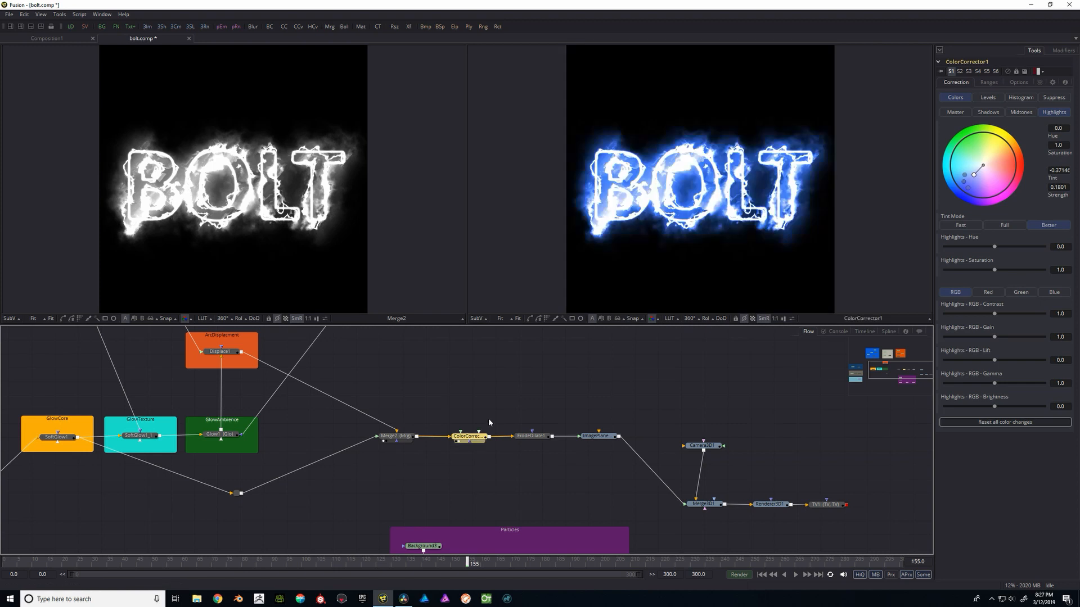
click(955, 112)
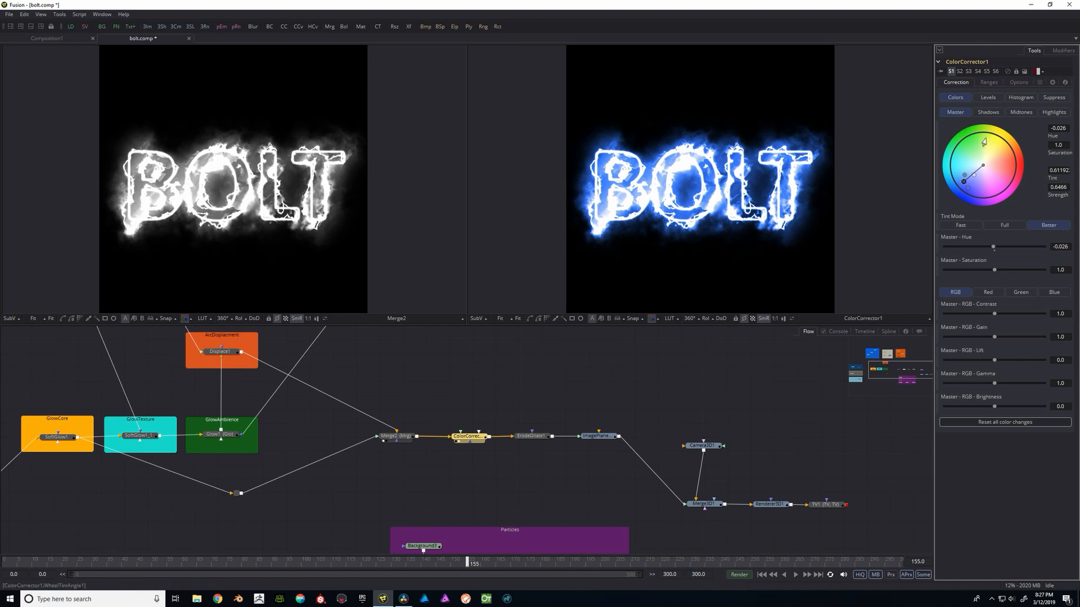
mouse_move(983, 142)
mouse_down()
mouse_move(973, 163)
mouse_move(980, 145)
mouse_up()
Retint the Shadows and Midtones of ColorCorrector1, and set the Highlights tint to -0.7615 with a strength of 0.8508
click(997, 114)
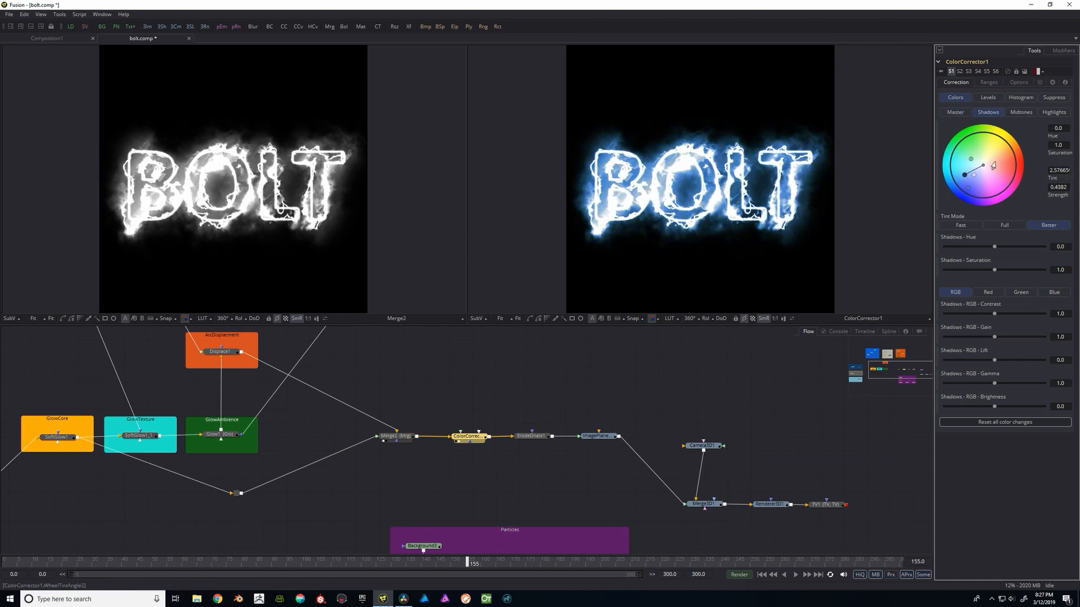
click(1019, 113)
drag(983, 164, 986, 136)
click(1053, 112)
View ErodeDilate1 in the first viewer and set its Amount to 0
drag(624, 406, 612, 360)
drag(545, 423, 542, 405)
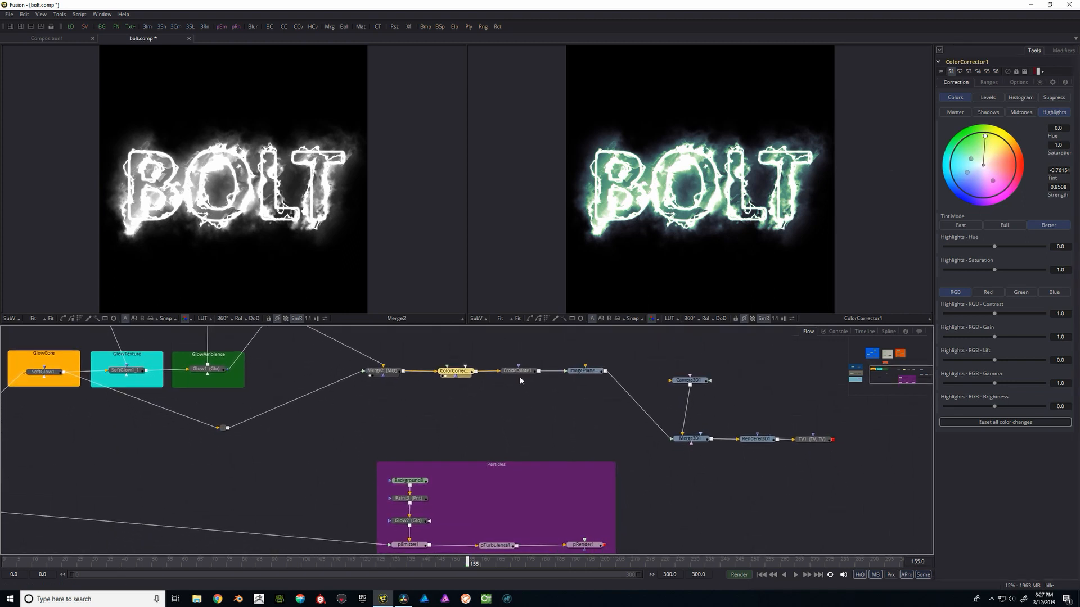
click(516, 372)
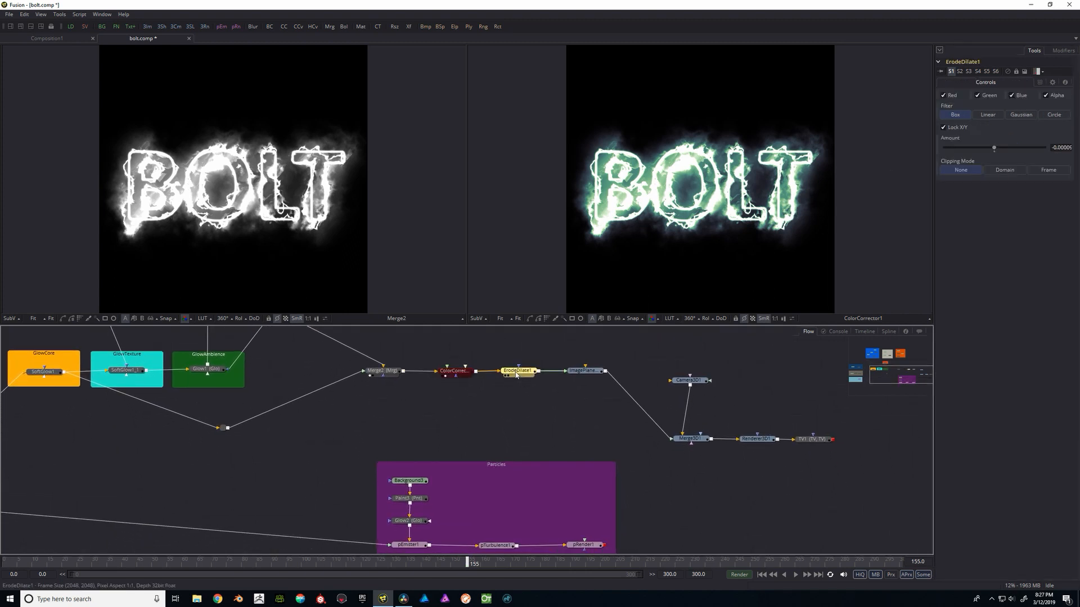
key(1)
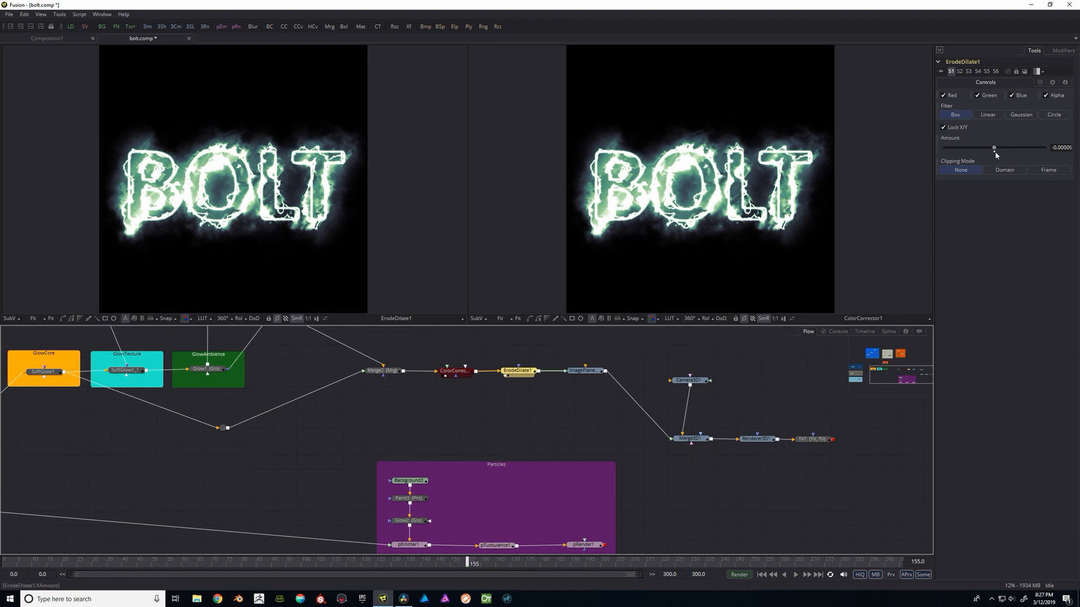
mouse_move(995, 149)
mouse_down()
mouse_move(949, 151)
mouse_move(935, 165)
mouse_move(1049, 171)
mouse_move(993, 169)
mouse_up()
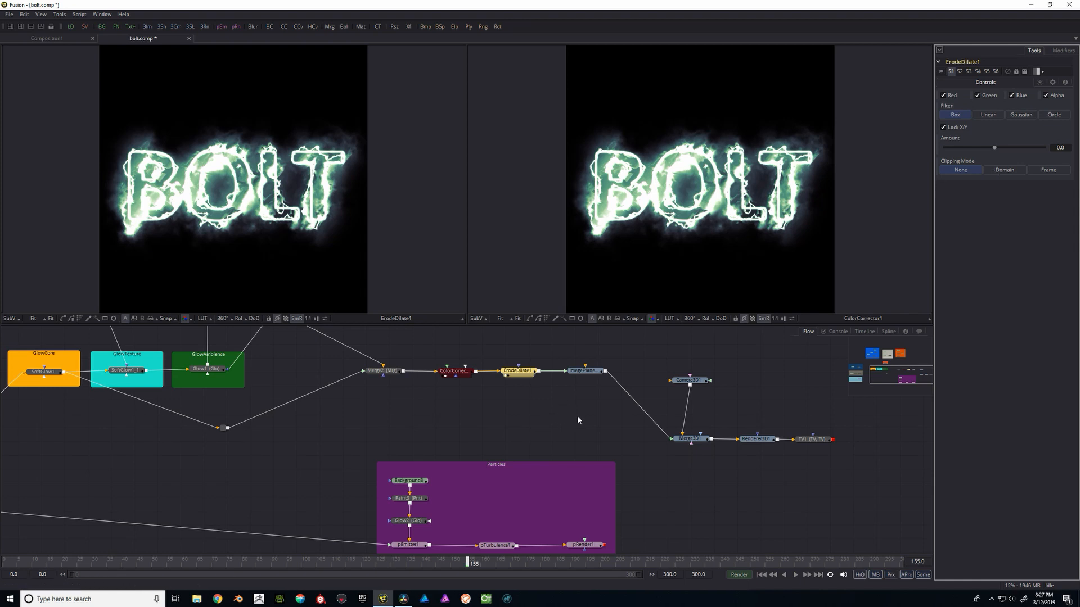
View ImagePlane3D1 in the second viewer and examine the text plane in 3D perspective
drag(578, 420, 541, 400)
click(556, 361)
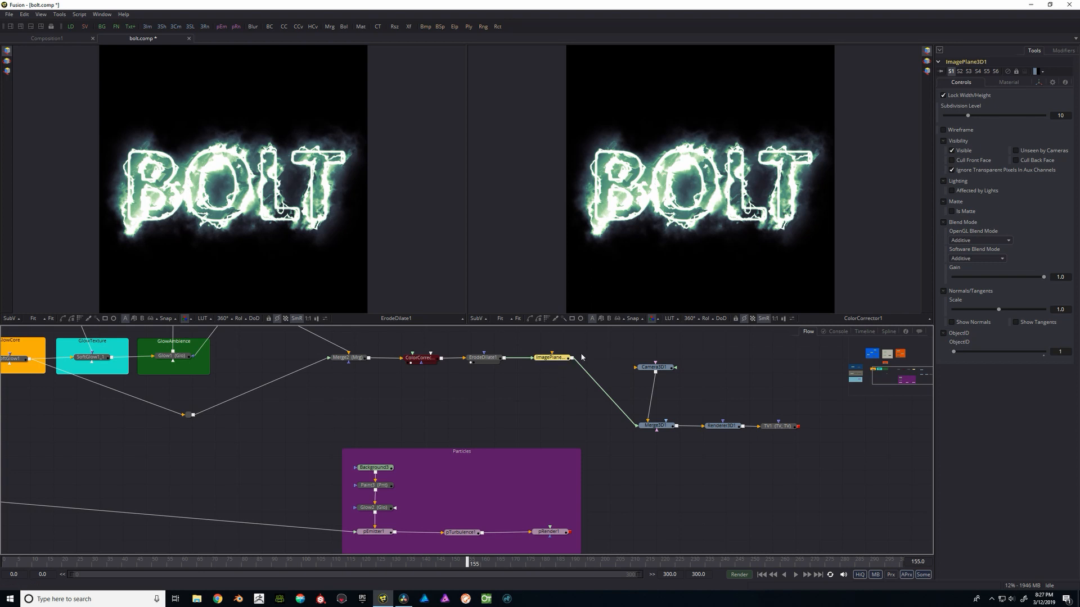
key(2)
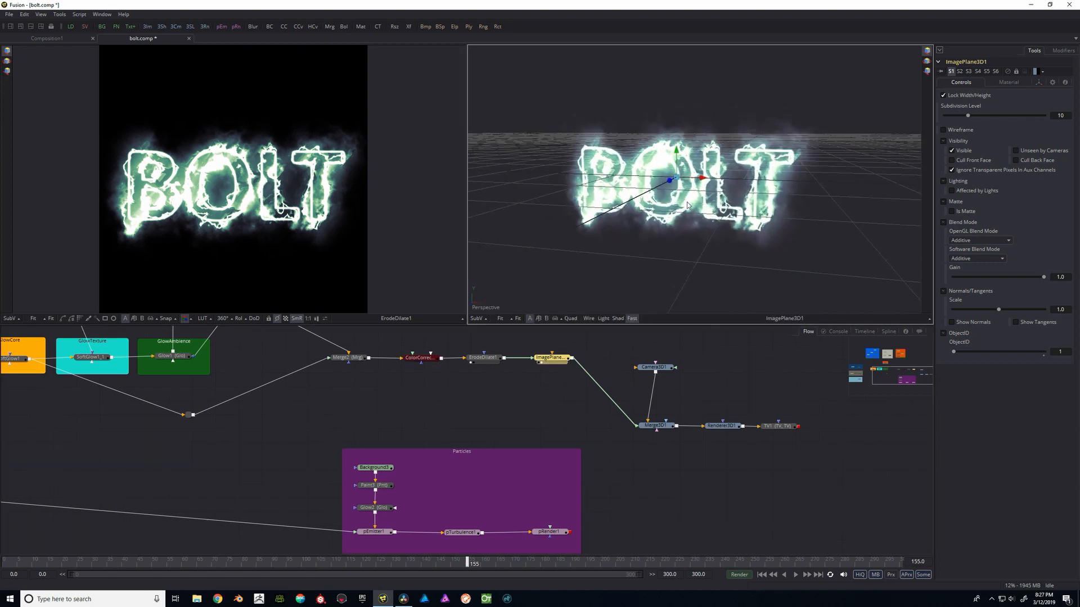
drag(687, 206, 709, 199)
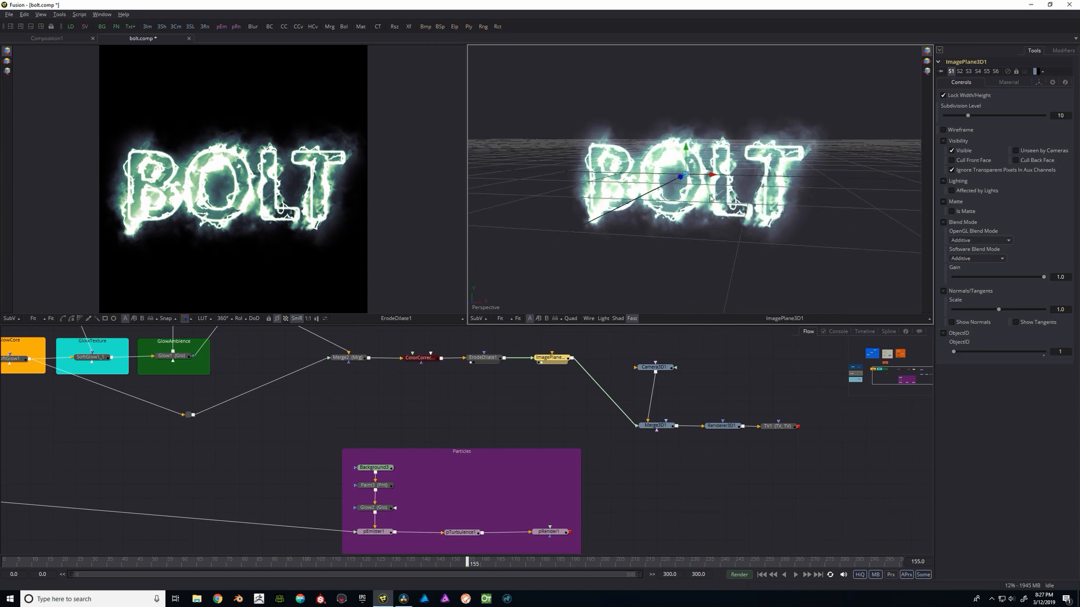
Trace the connection from the Text1 output to the region bitmap input of pEmitter1 in the Particles group
scroll(420, 392, down, 2)
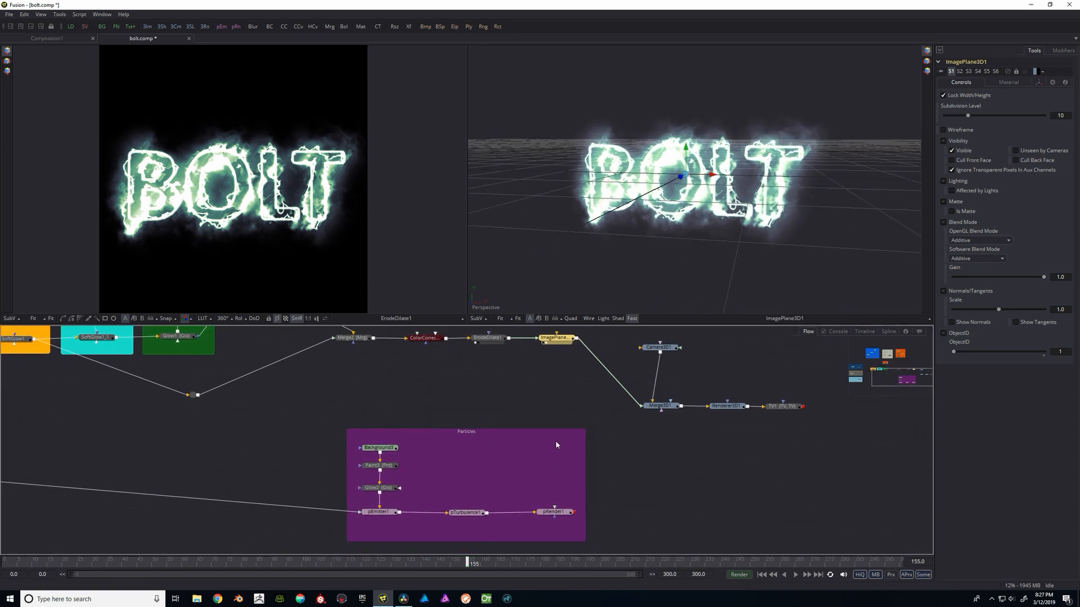
scroll(532, 420, up, 1)
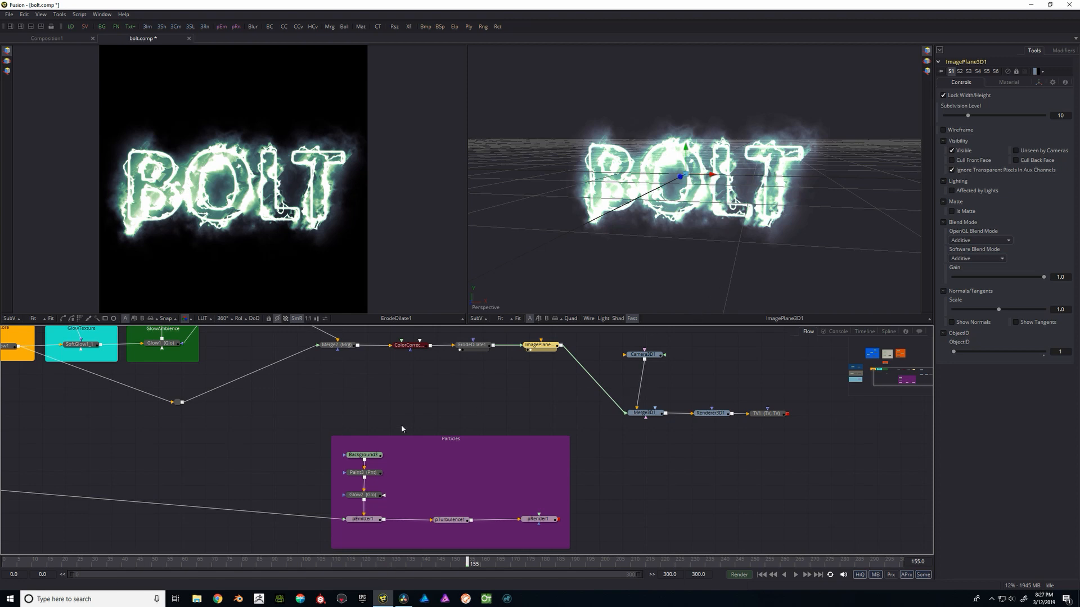
scroll(401, 428, left, 8)
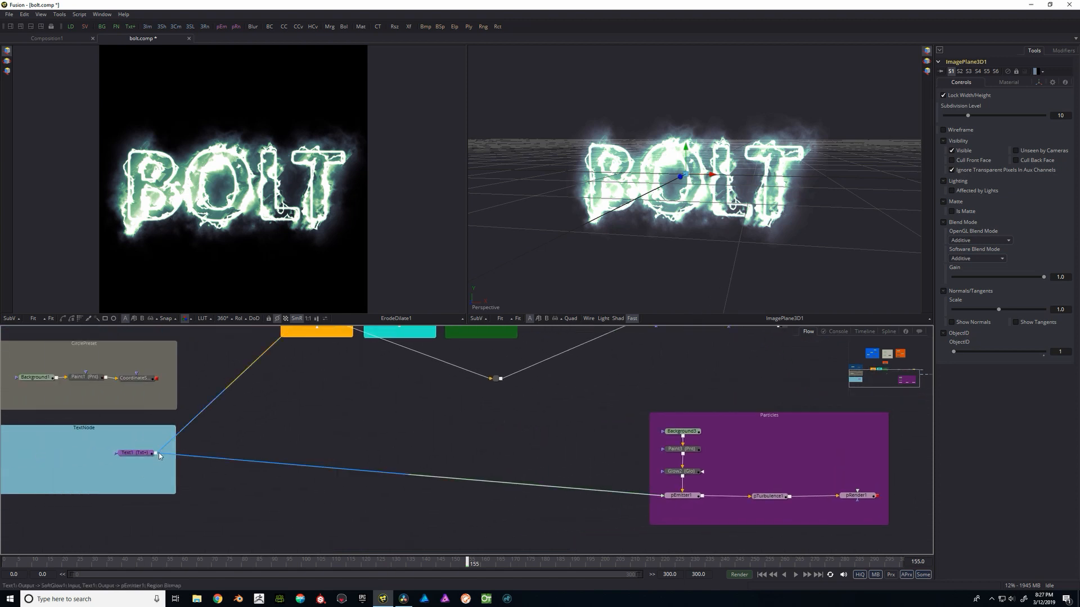
drag(159, 456, 664, 500)
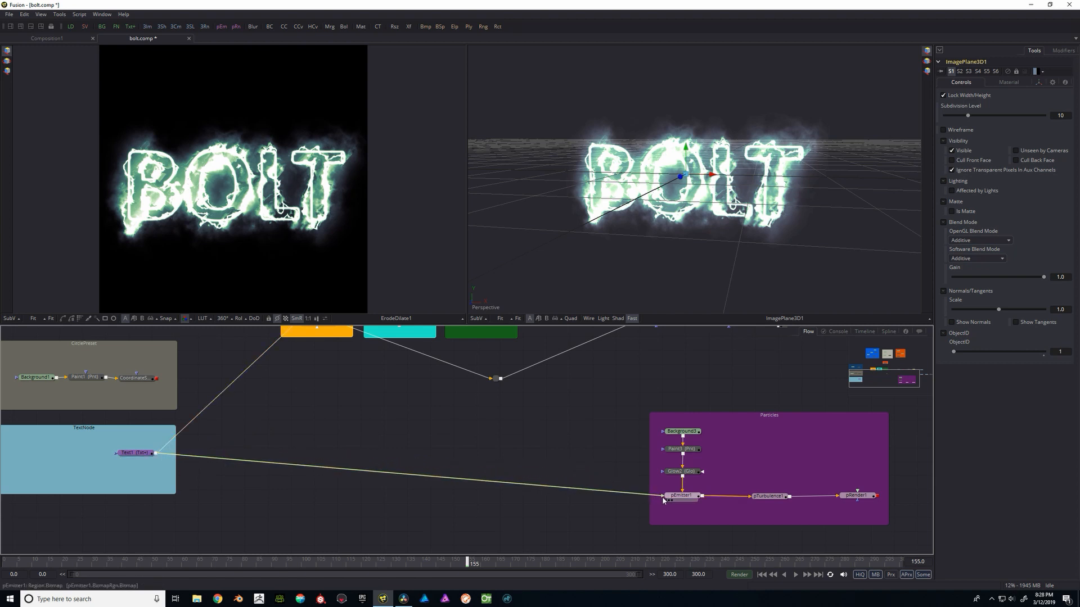
View pRender1 of the Particles group in the first viewer and open the pEmitter1 controls
drag(605, 453, 341, 443)
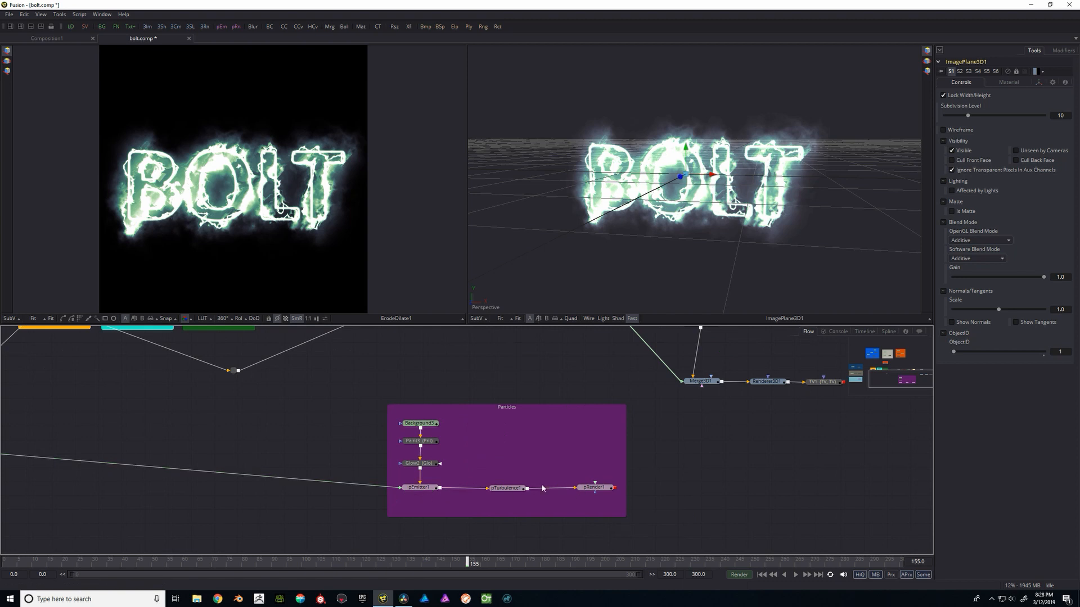
click(592, 489)
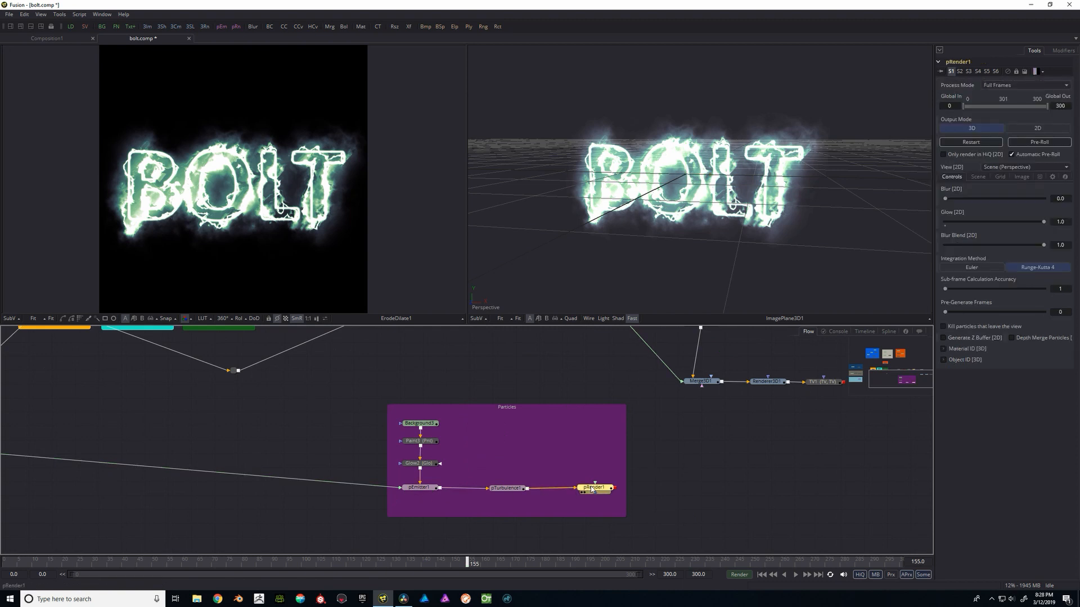
drag(592, 489, 372, 207)
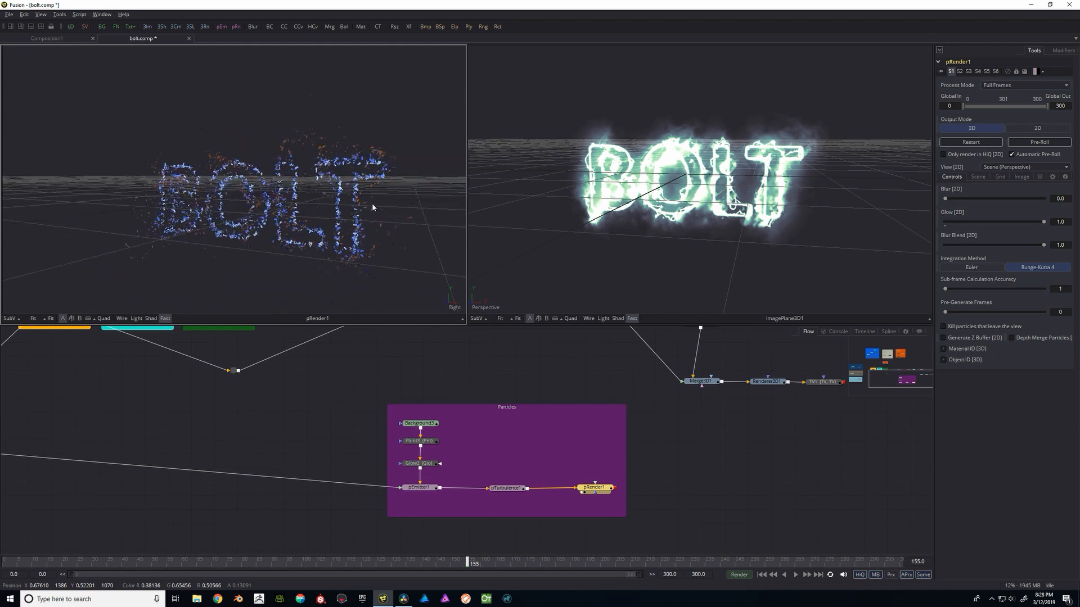
click(422, 488)
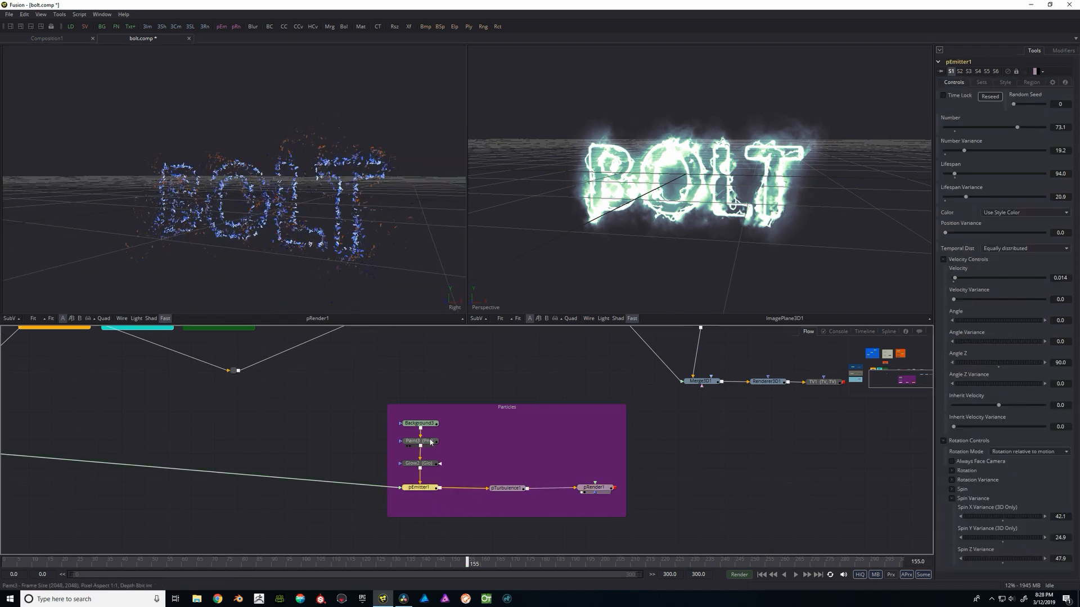
View Background3 and its Paint3 node from the Particles group in the second viewer
click(421, 424)
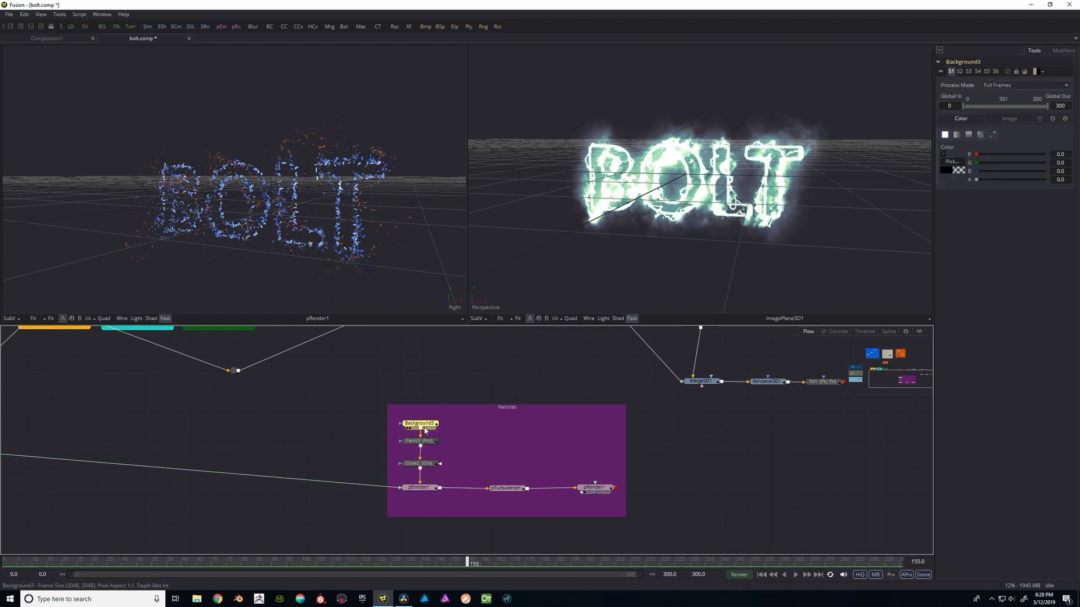
key(2)
click(422, 442)
key(2)
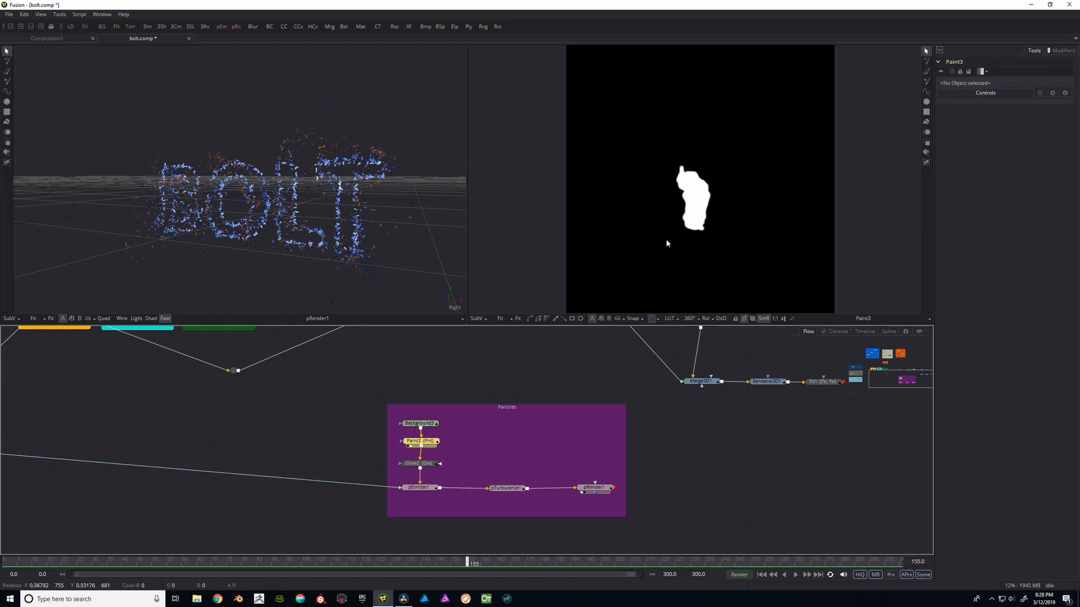
Paint another white stroke over the upper end of the shape in Paint3, and view Glow2 in the second viewer
click(429, 423)
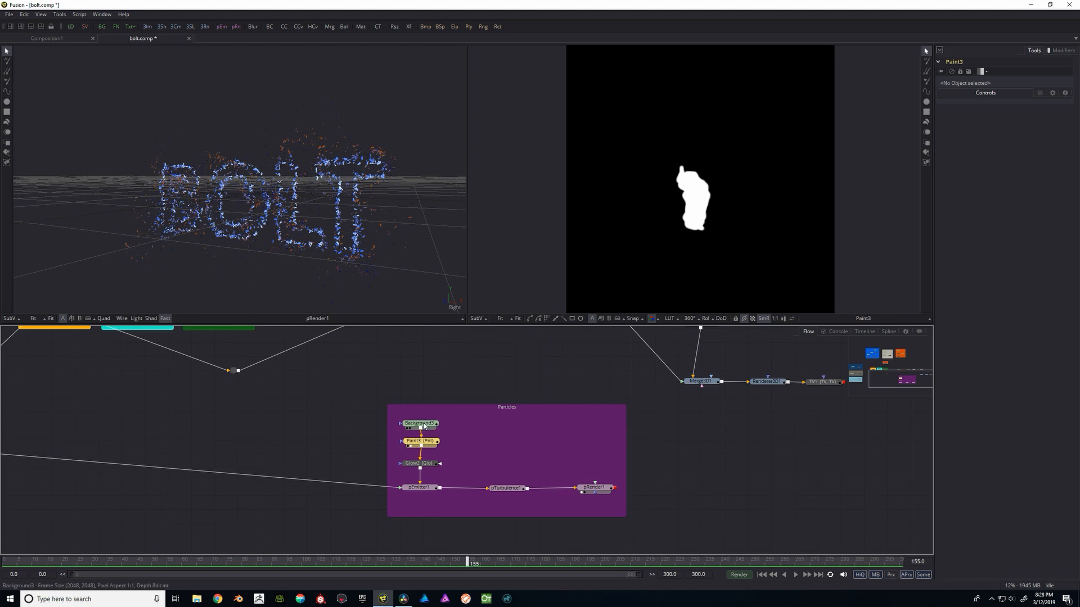
click(426, 443)
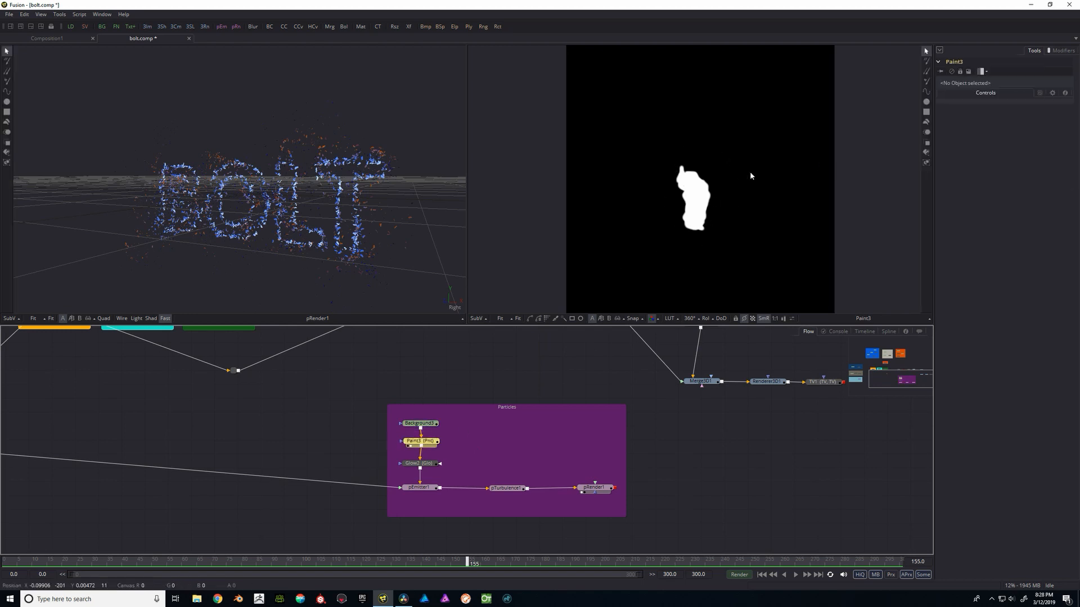
click(926, 81)
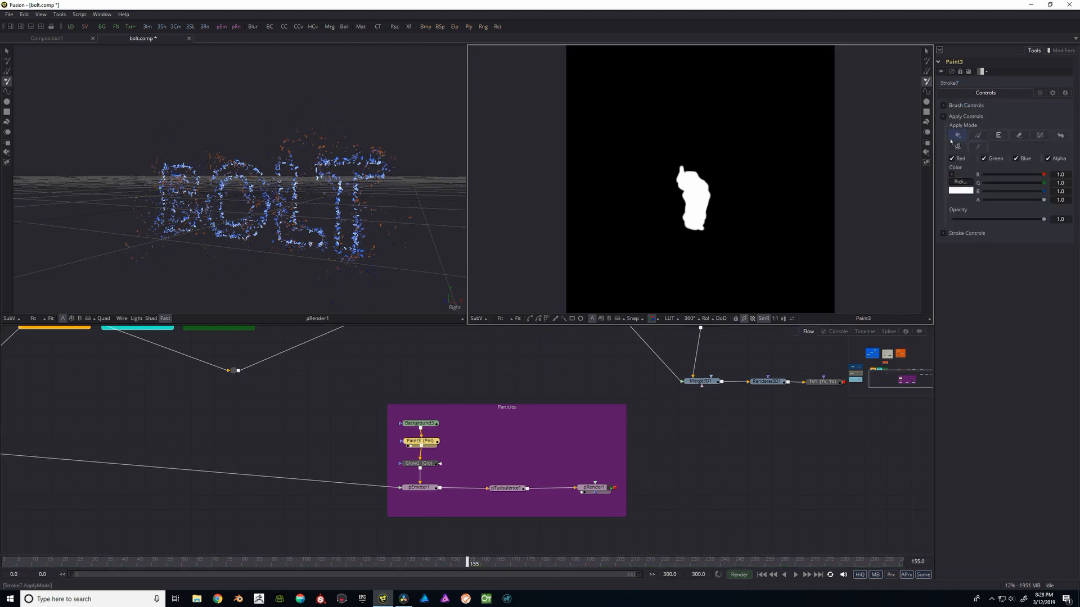
mouse_move(678, 169)
mouse_down()
mouse_move(710, 172)
mouse_move(682, 167)
mouse_move(697, 160)
mouse_up()
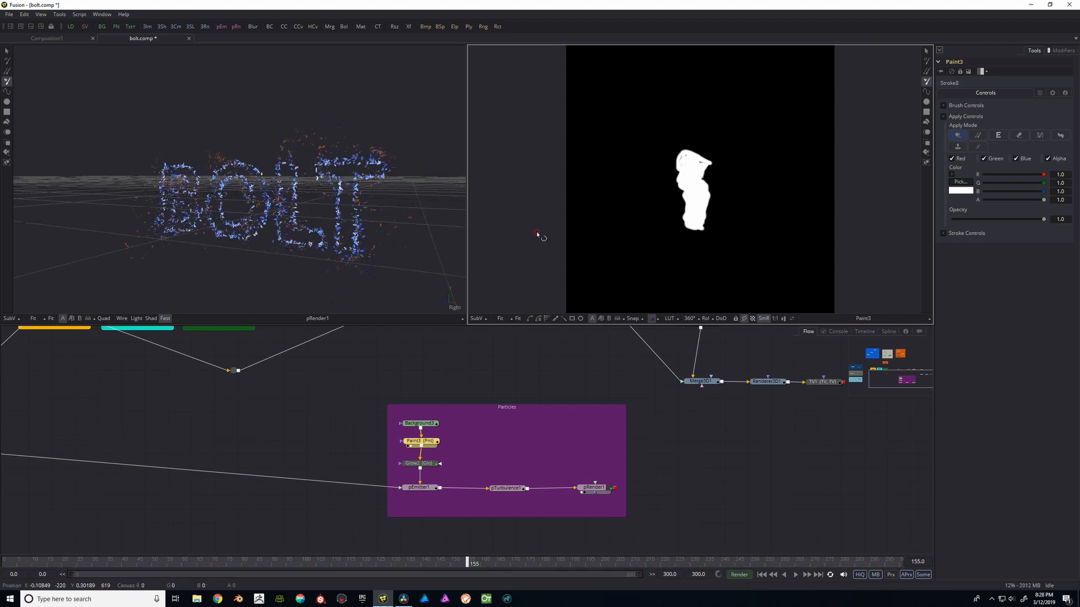
click(424, 466)
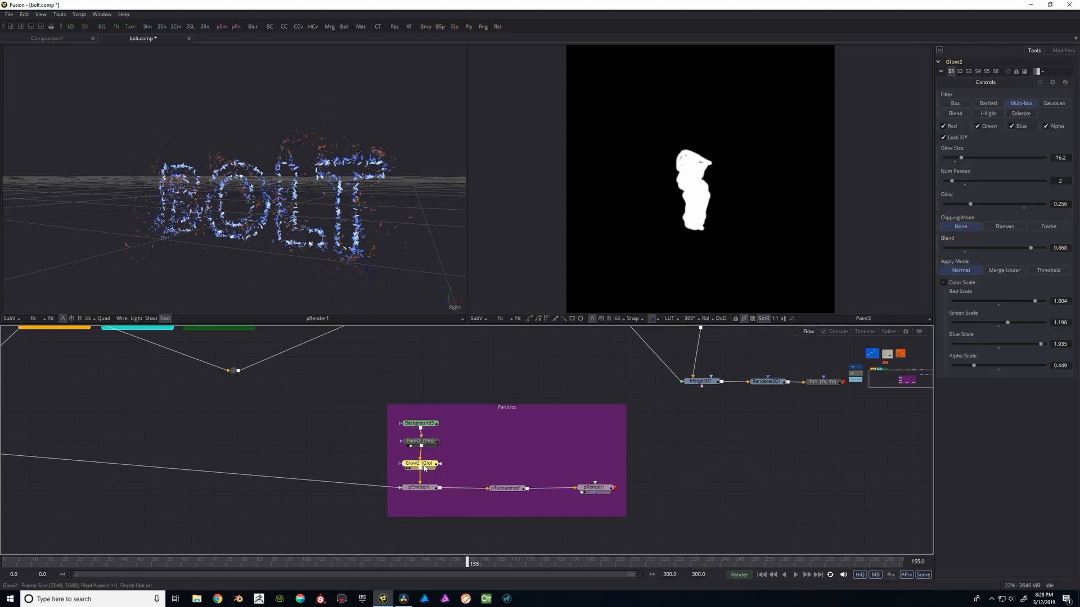
key(2)
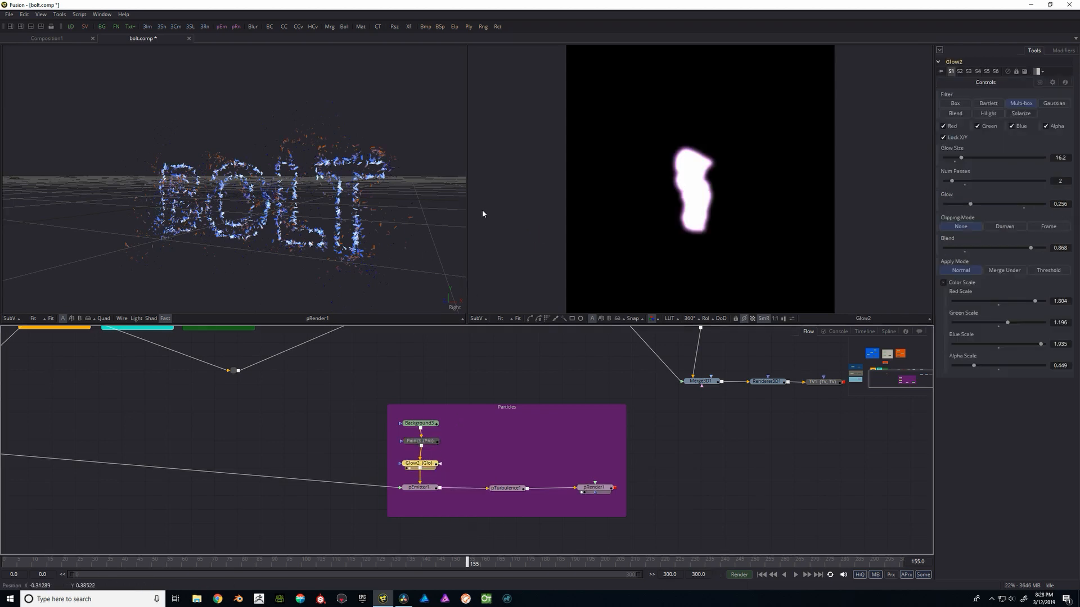
Open the pEmitter1 controls and examine the particle text from different angles in the first viewer
click(424, 493)
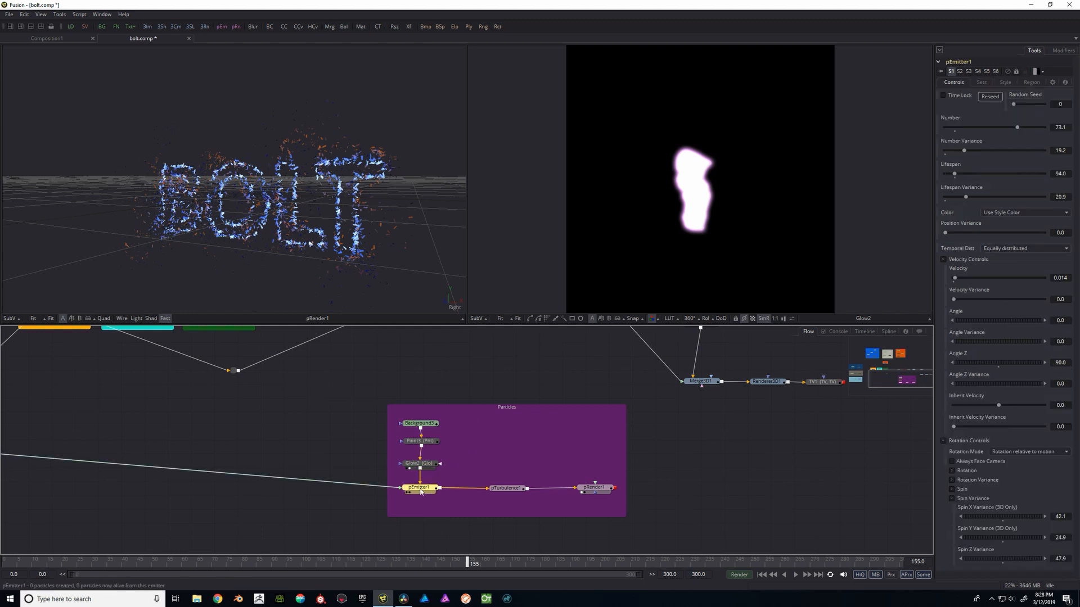
drag(371, 161, 374, 203)
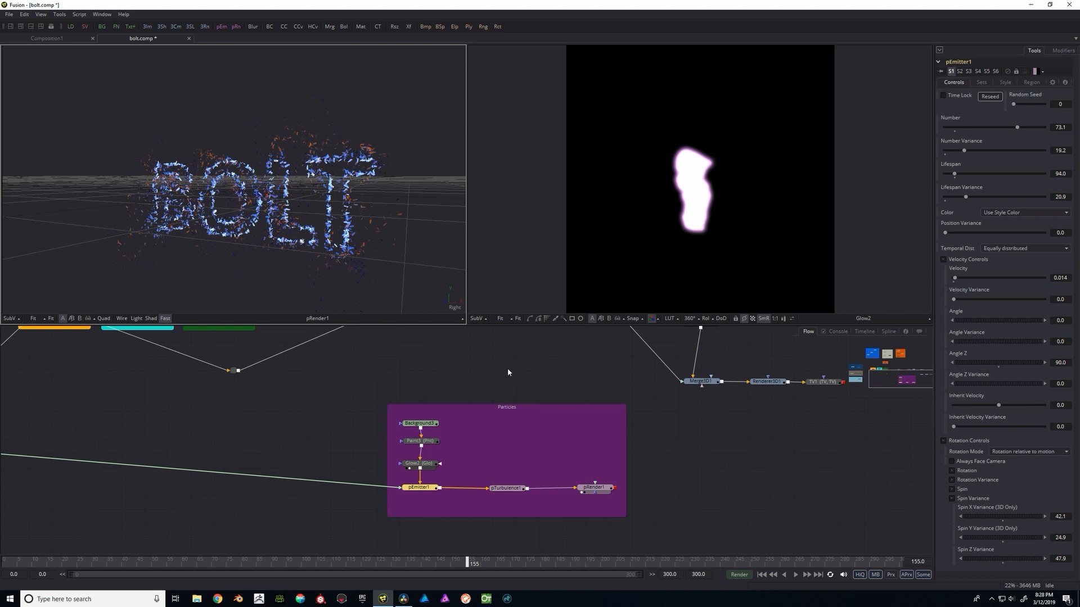
drag(574, 371, 542, 379)
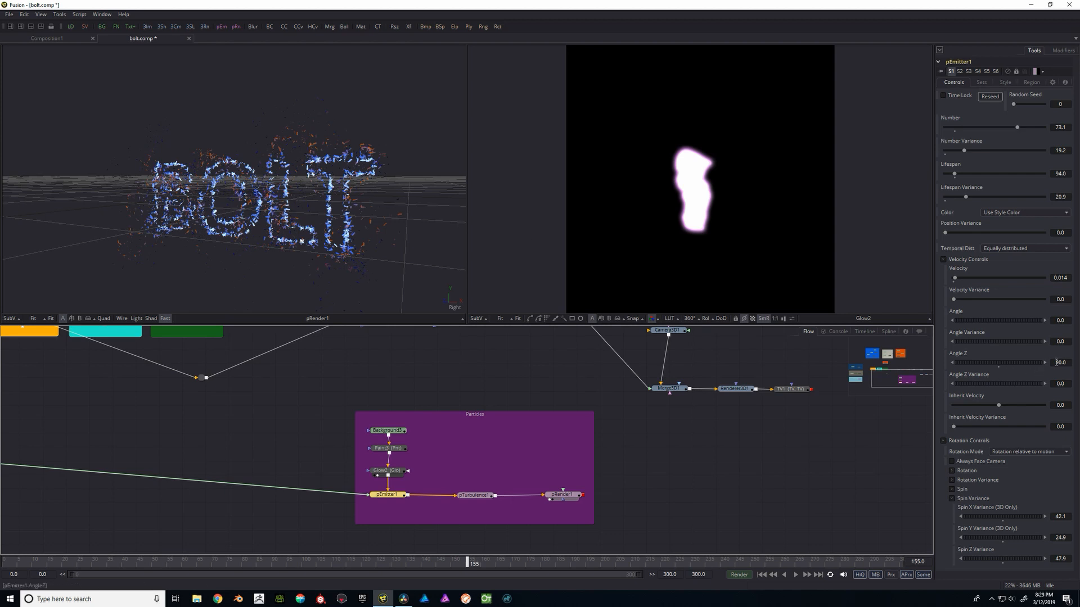
drag(351, 171, 373, 173)
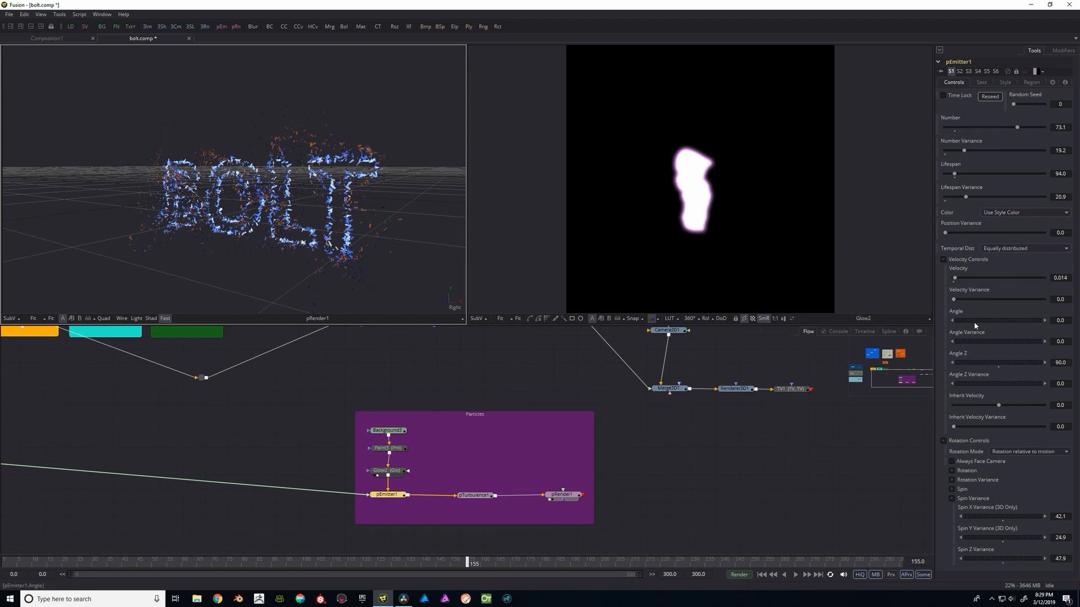
Try an Angle of 74.4 in pEmitter1's velocity controls and check the particle text from different viewpoints
mouse_move(974, 320)
mouse_down()
mouse_move(1001, 323)
mouse_move(984, 319)
mouse_up()
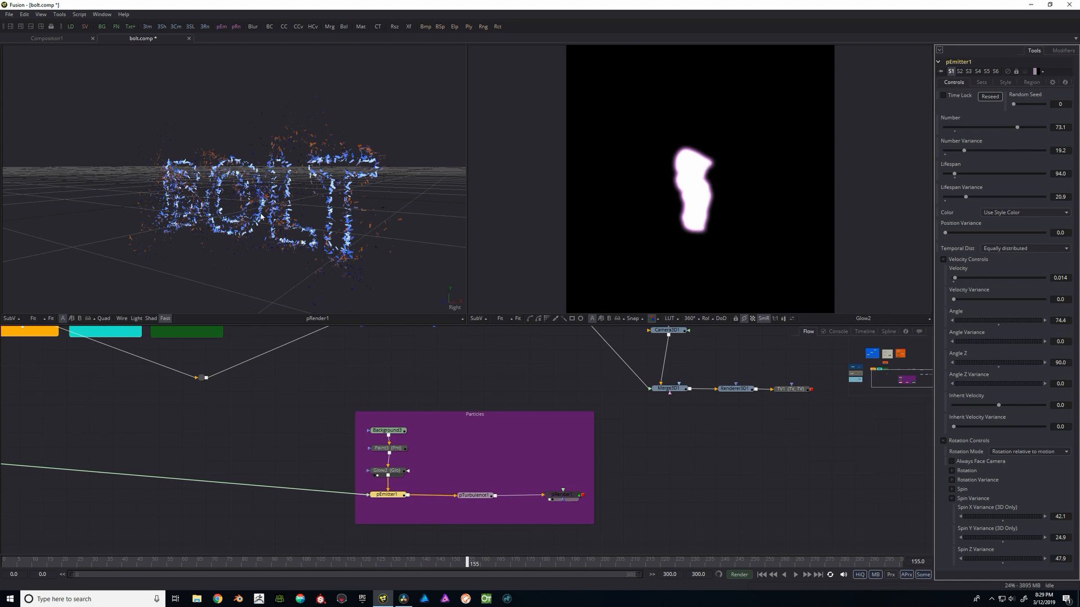
mouse_move(261, 215)
mouse_down()
mouse_move(245, 212)
mouse_move(345, 200)
mouse_move(259, 214)
mouse_up()
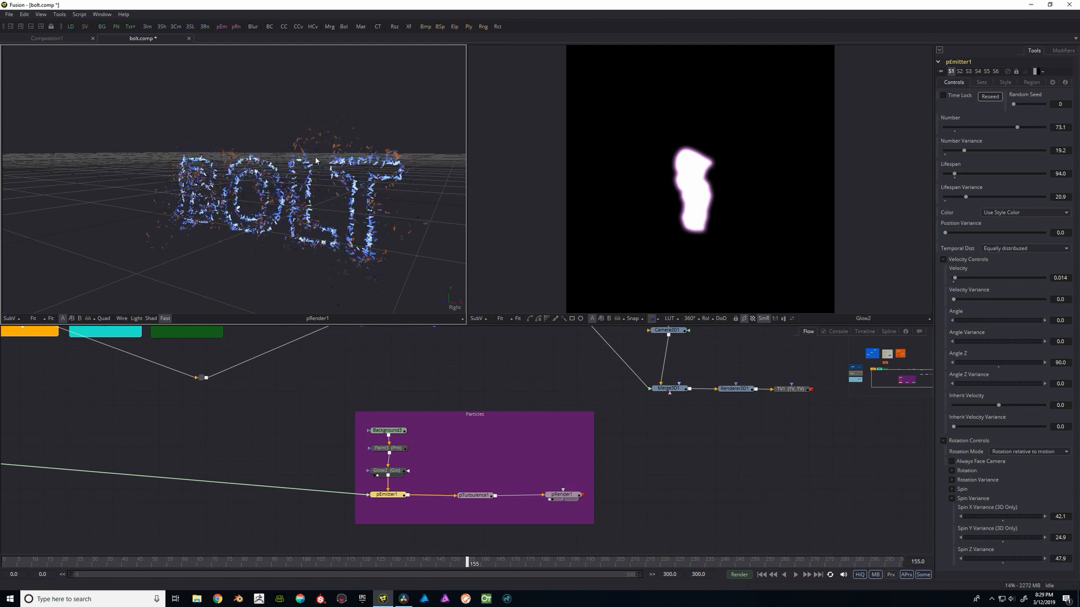
drag(373, 209, 388, 176)
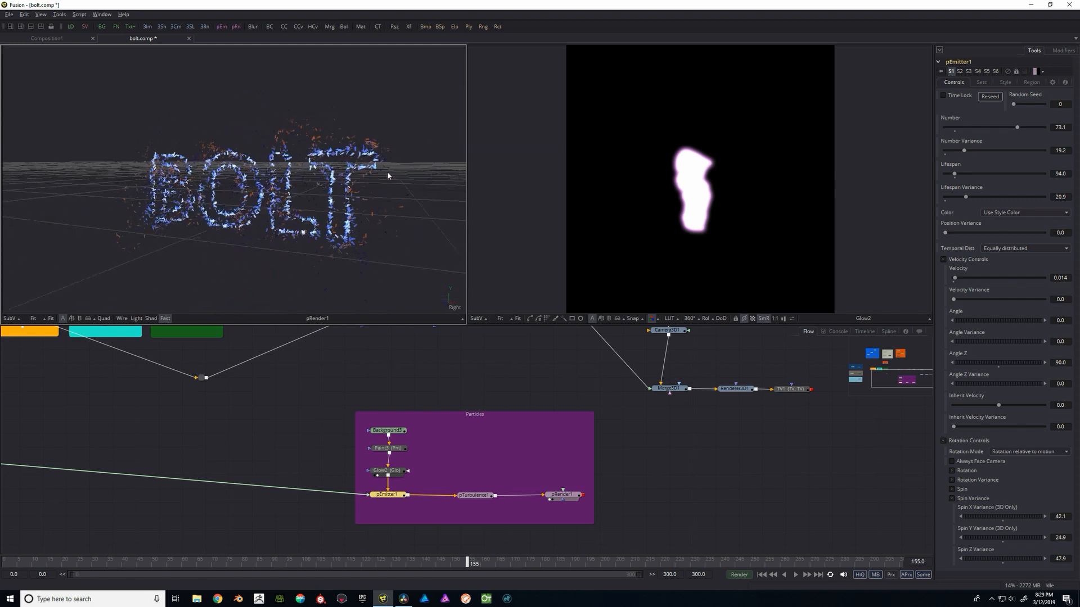
Connect pRender1 to Merge3D1 and view Merge3D1 in the second viewer
drag(435, 454, 358, 467)
drag(496, 480, 587, 404)
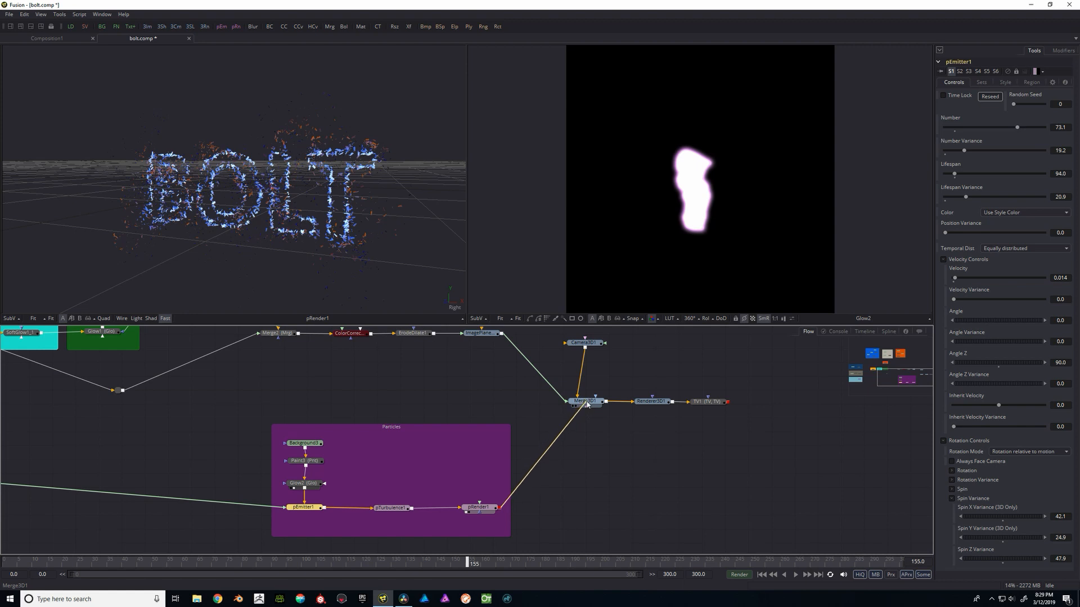
click(592, 405)
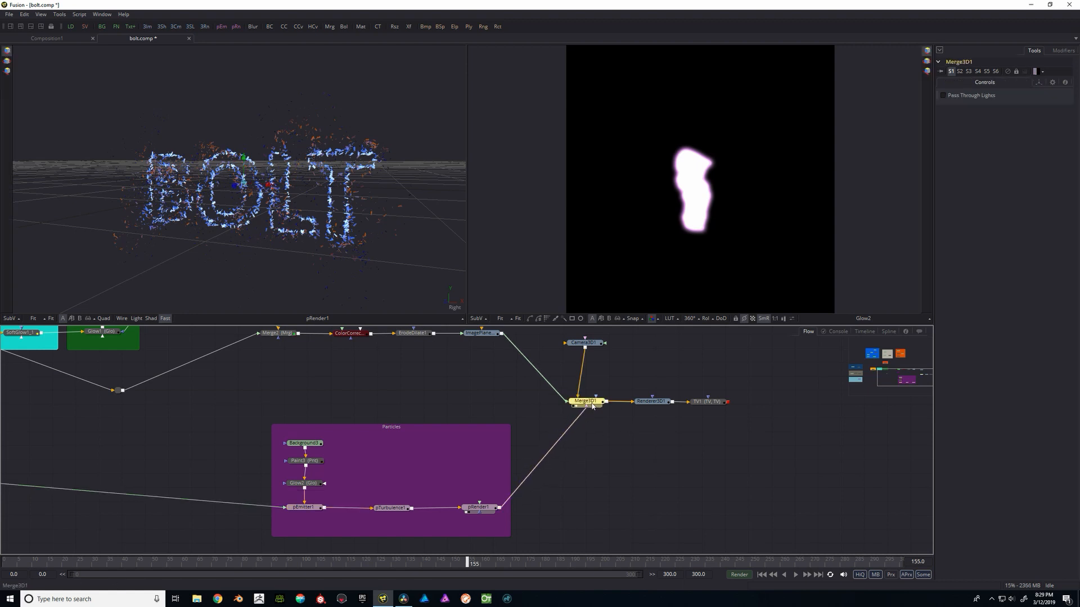
drag(592, 406, 586, 216)
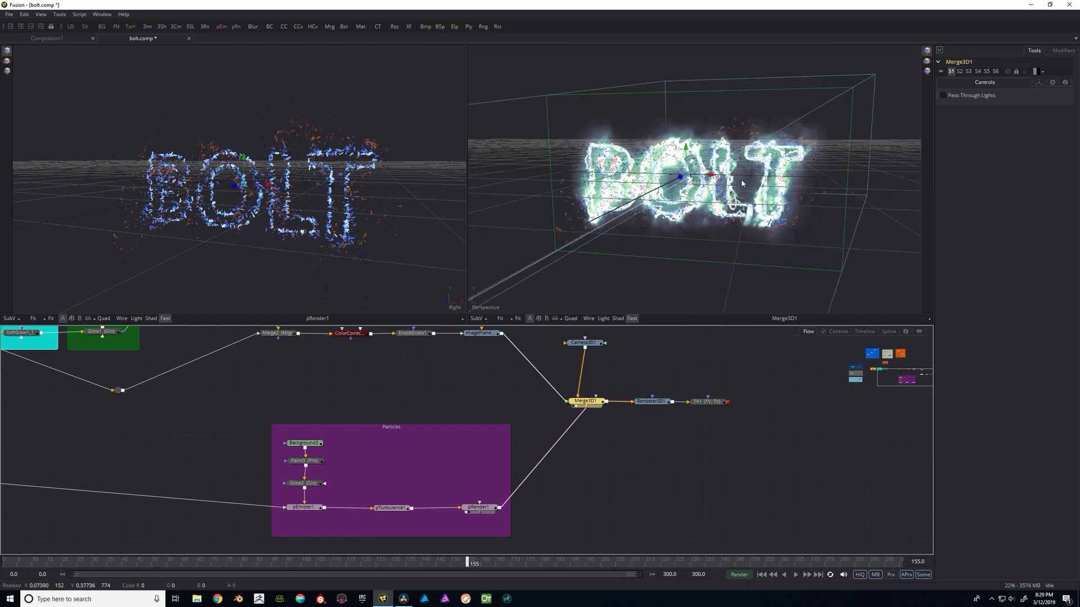
Follow the connection from the Text1 node to pEmitter1 in the flow and open pEmitter1's style settings
drag(553, 444, 583, 427)
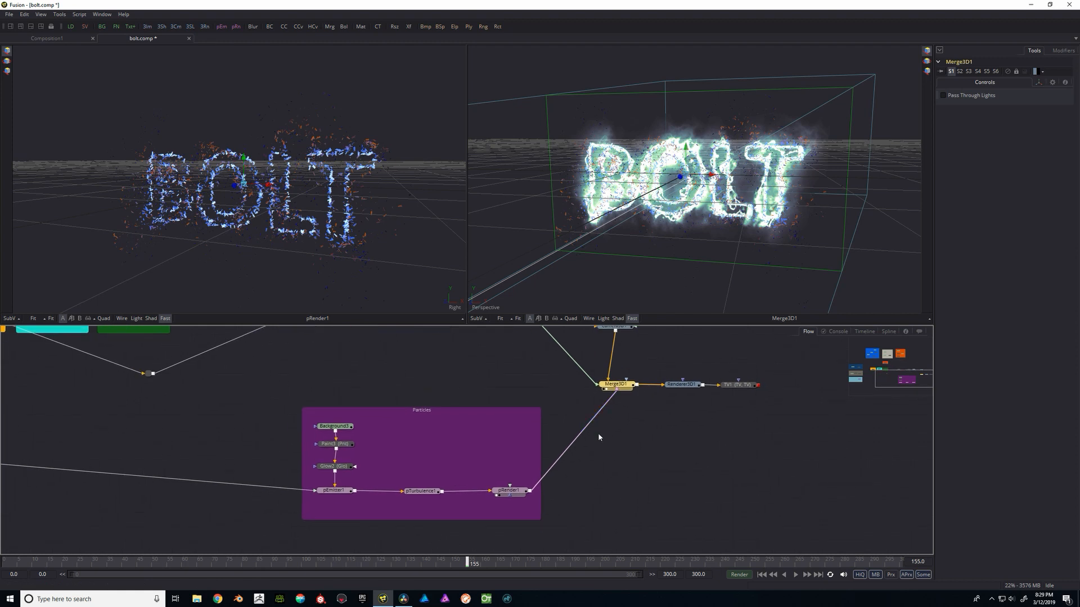
drag(545, 507, 579, 490)
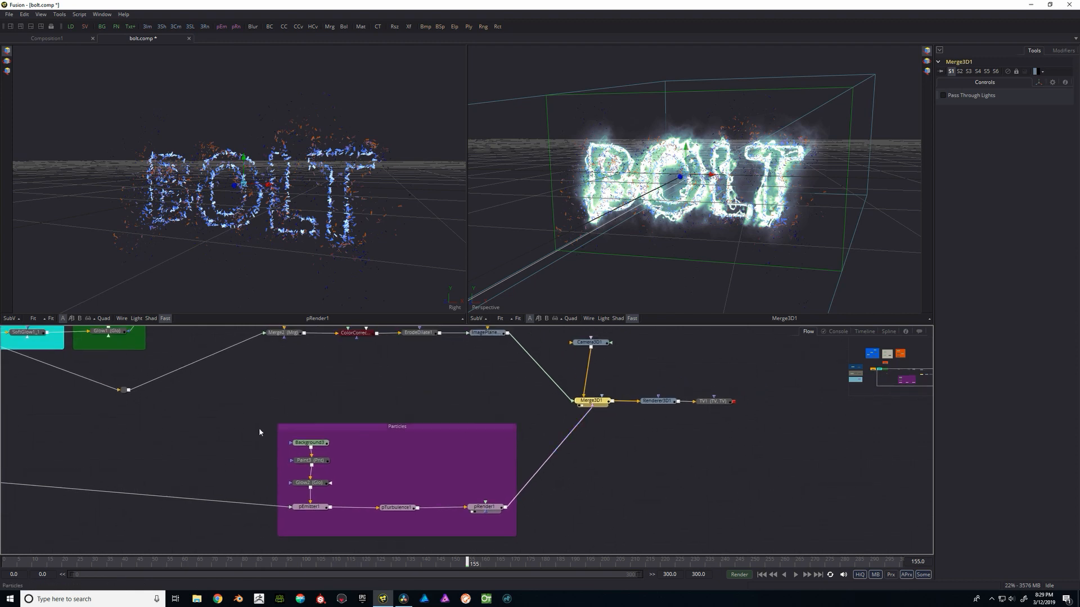
drag(261, 429, 466, 422)
drag(105, 432, 229, 427)
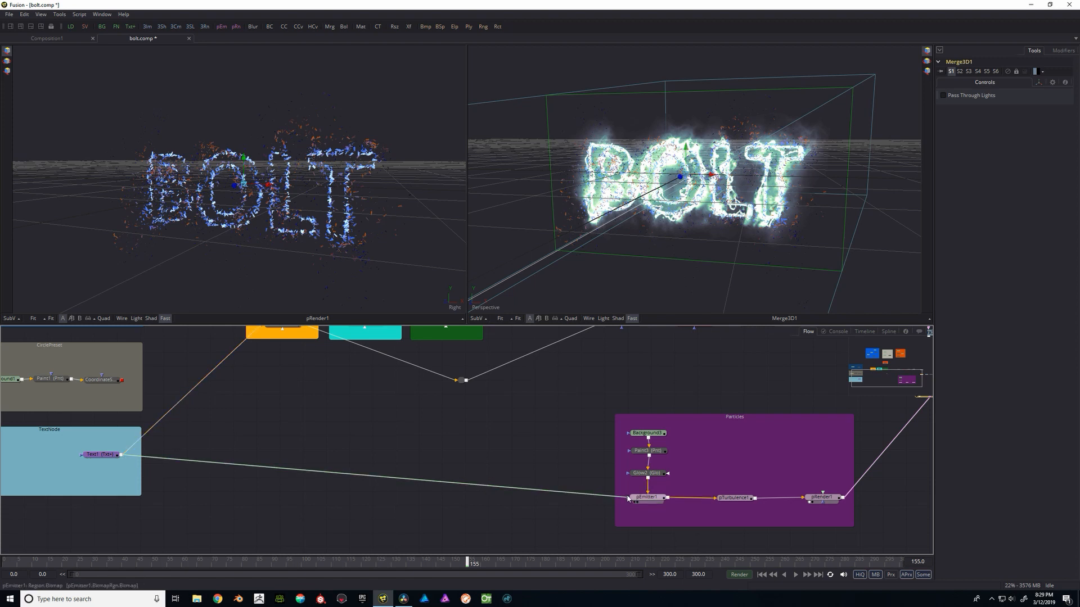
drag(738, 462, 395, 465)
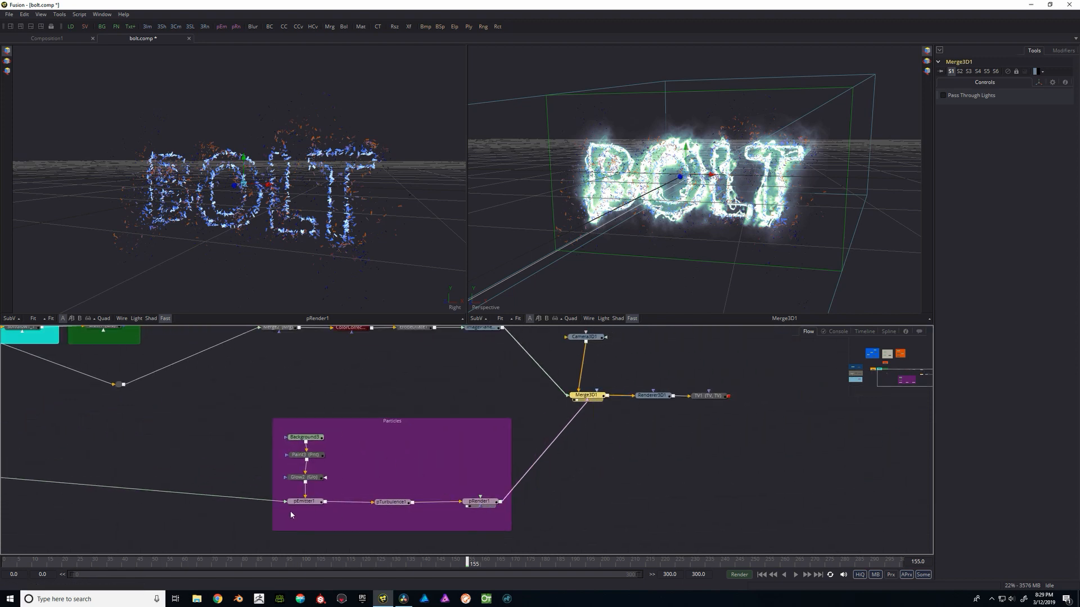
click(304, 501)
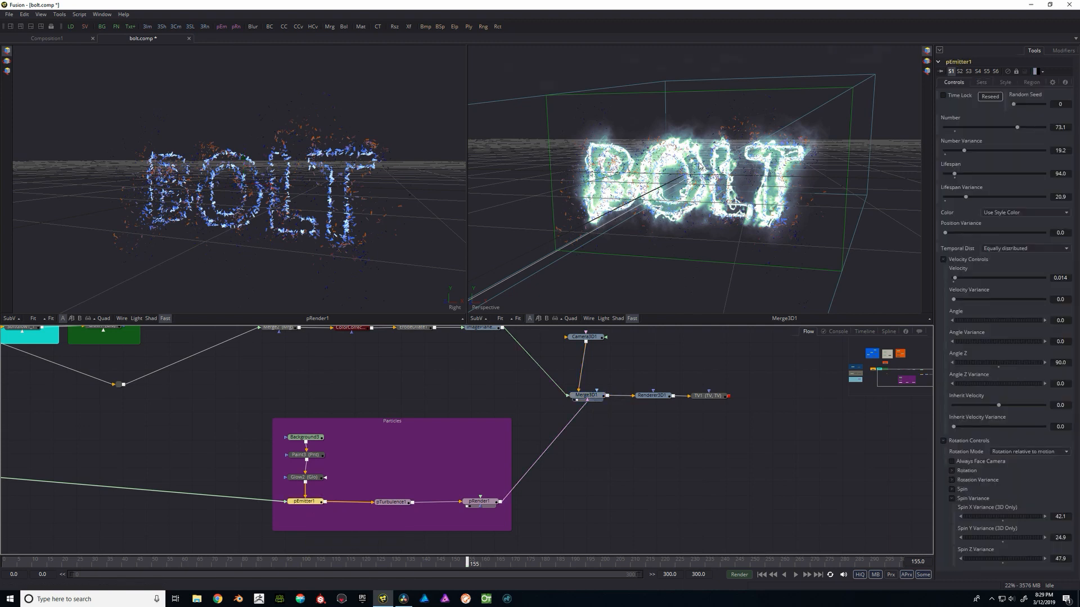
scroll(699, 166, up, 5)
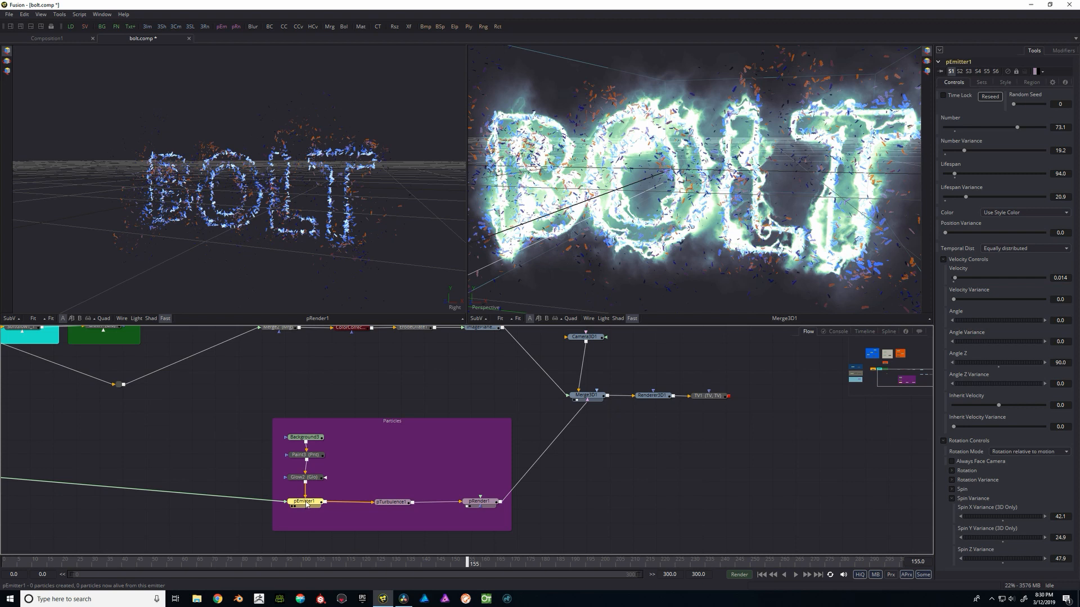
click(1004, 82)
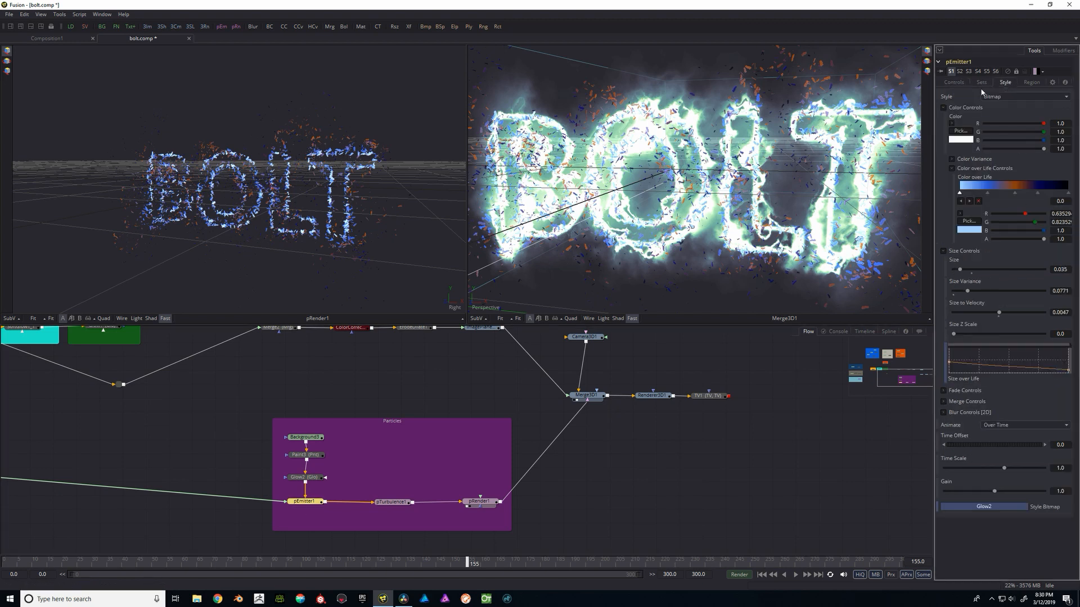
Recolor the first two Color over Life stops of pEmitter1 to pale cyan and to a medium teal green
click(968, 221)
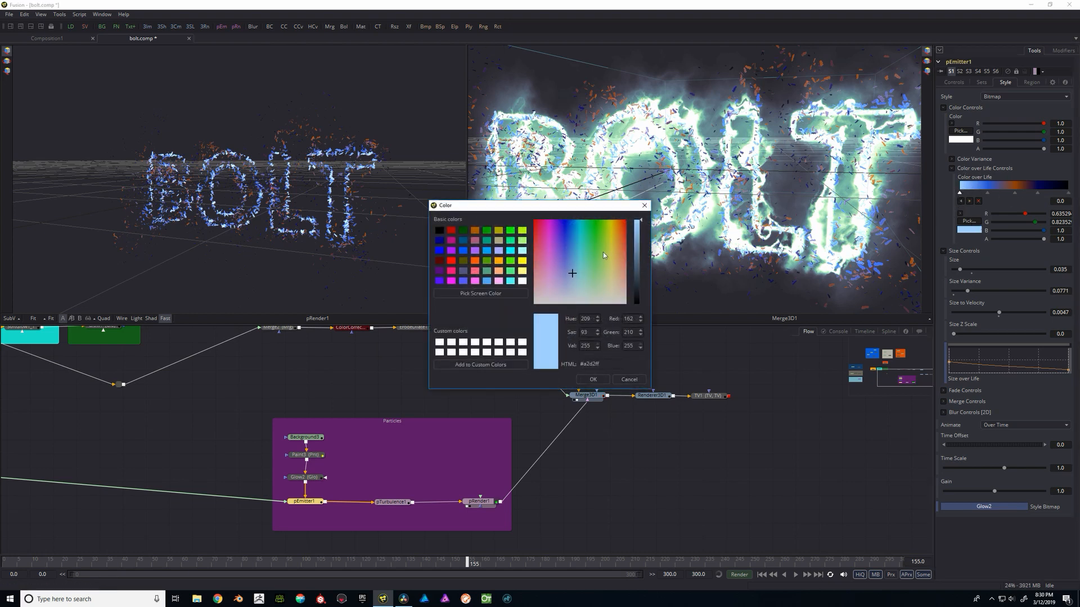
click(583, 284)
key(Return)
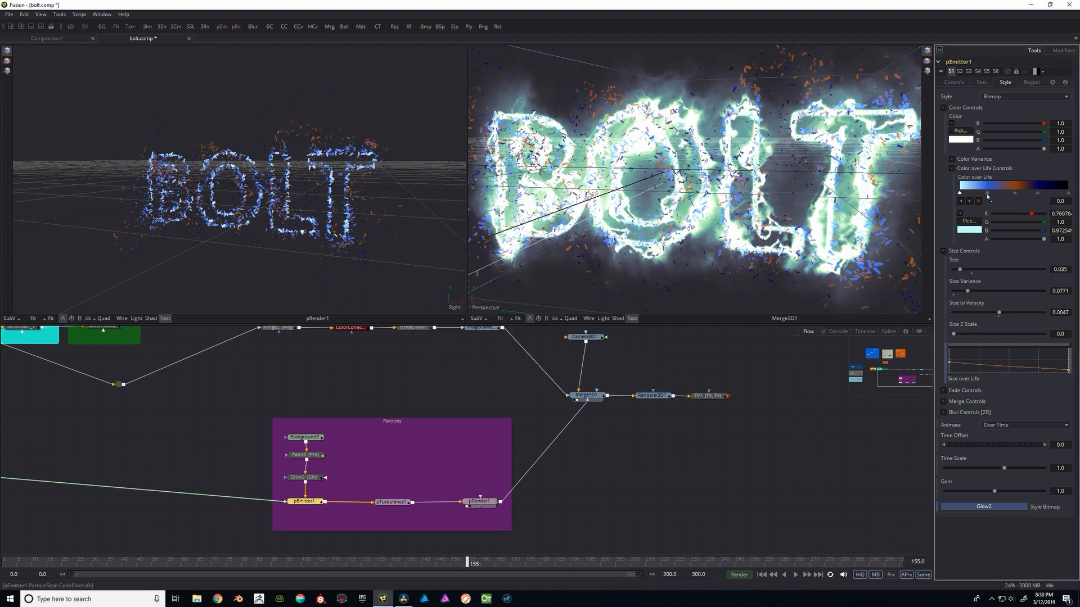
click(987, 194)
click(972, 221)
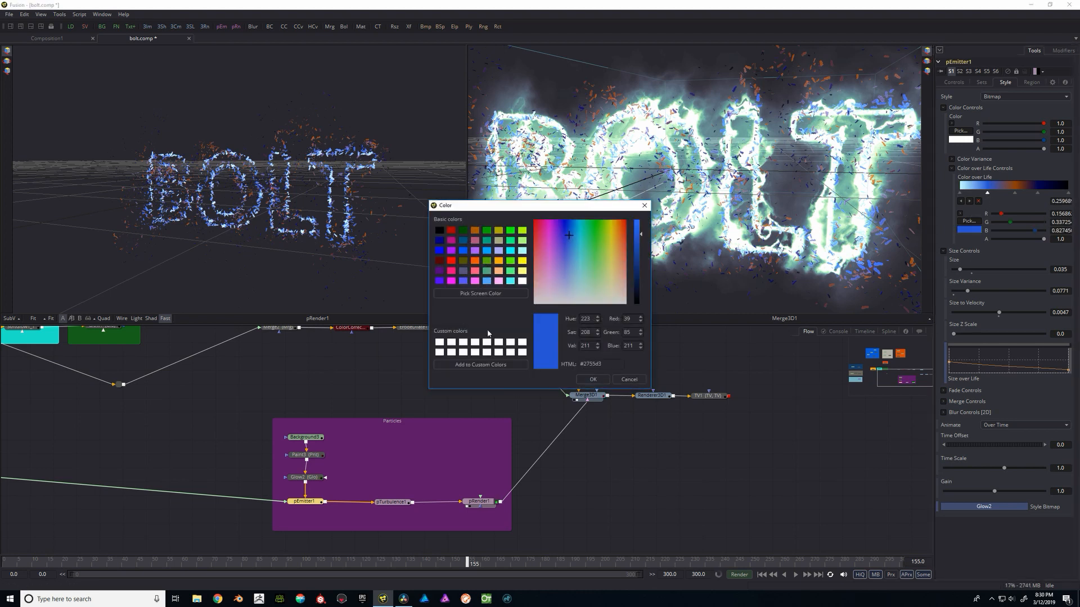
click(586, 253)
click(593, 380)
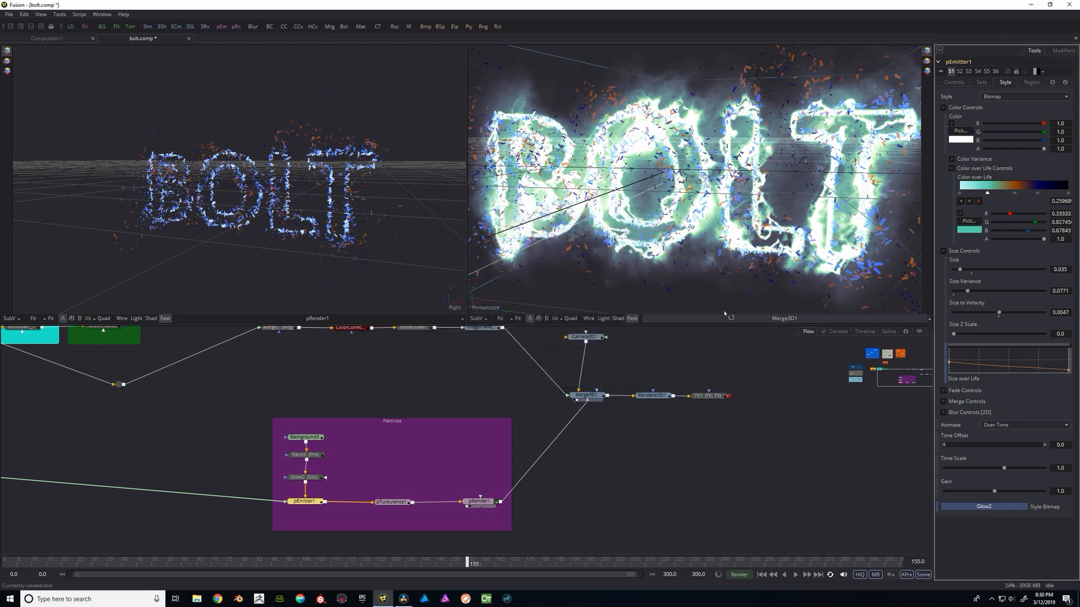
Recolor the third Color over Life stop of pEmitter1 to muted blue and the fourth to dark green
click(1014, 193)
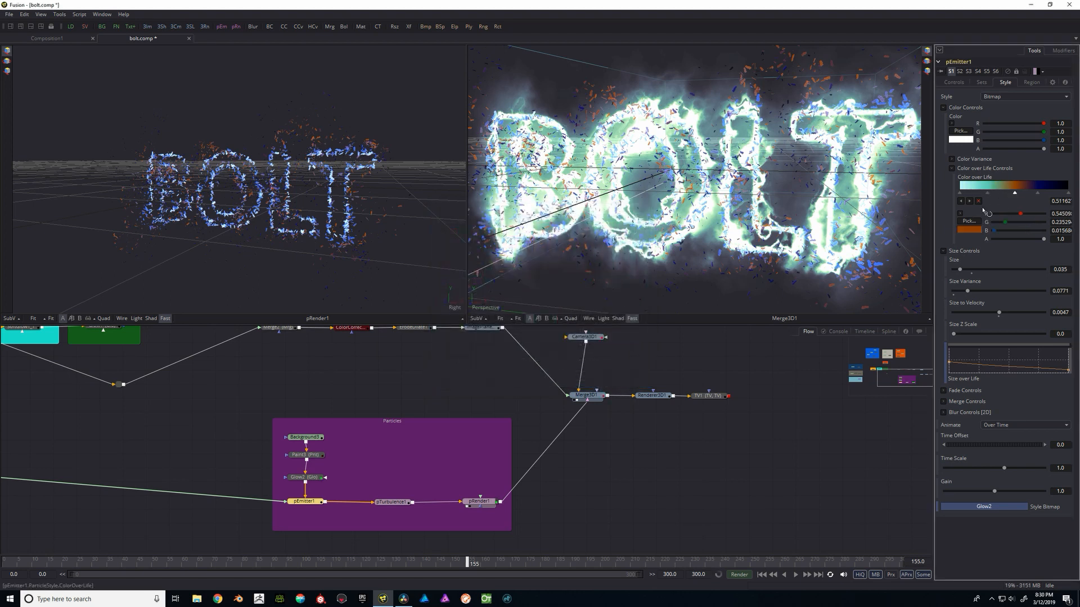
click(968, 221)
click(569, 263)
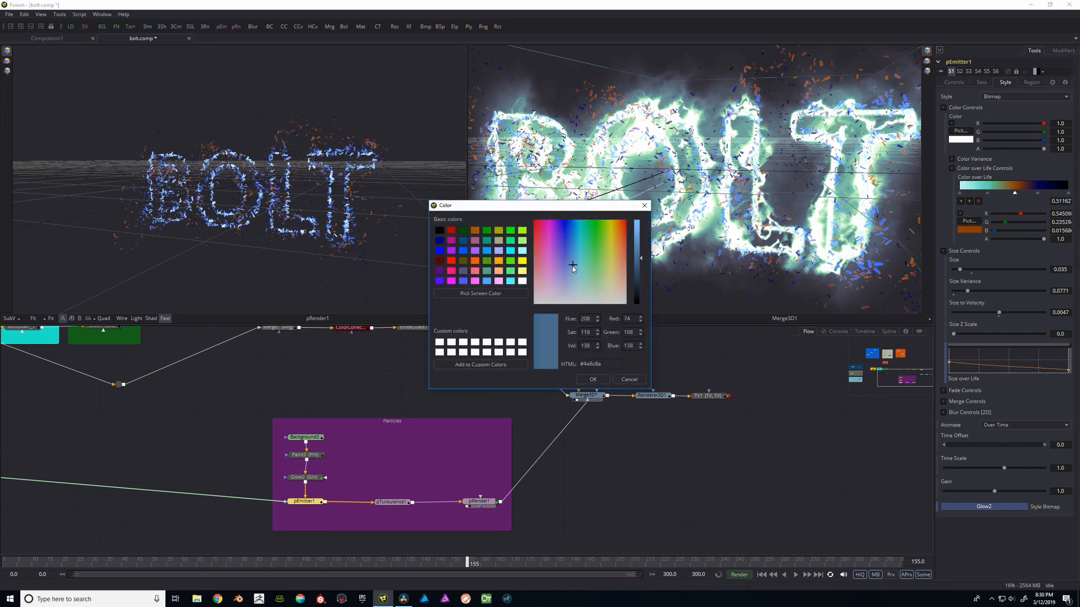
click(592, 379)
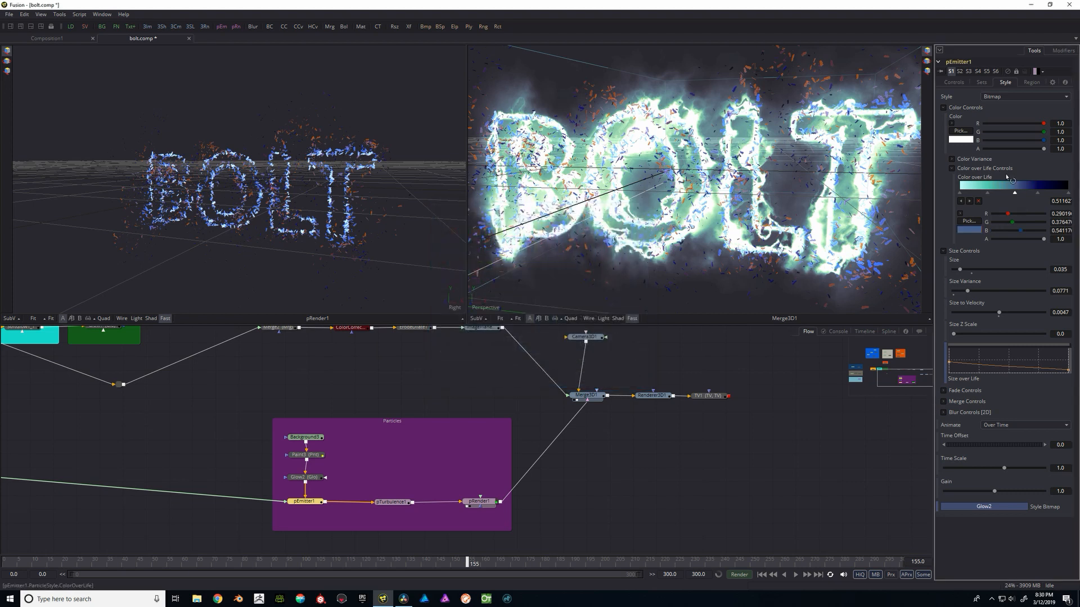
click(1037, 194)
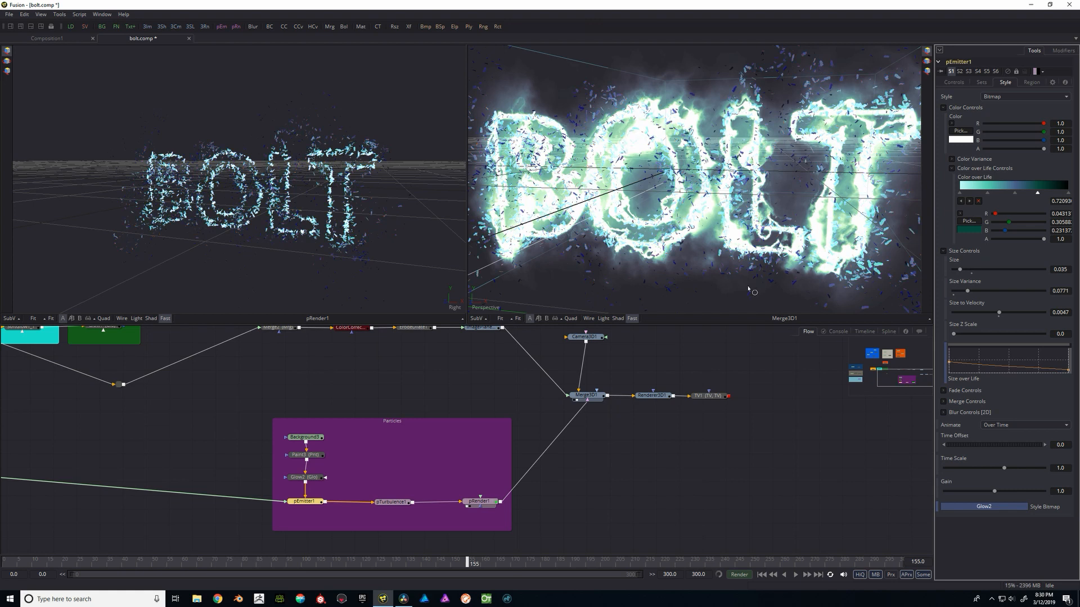
View Merge3D1 in the first viewer and examine how the camera is positioned in front of the BOLT text
drag(668, 459, 636, 498)
click(621, 437)
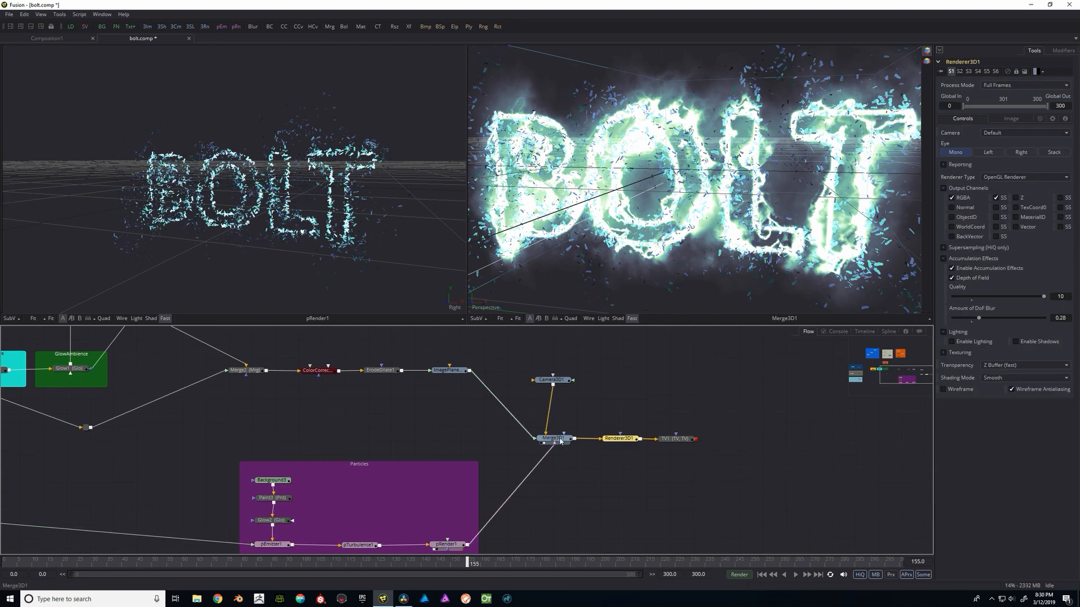
drag(554, 434, 333, 230)
scroll(263, 197, up, 3)
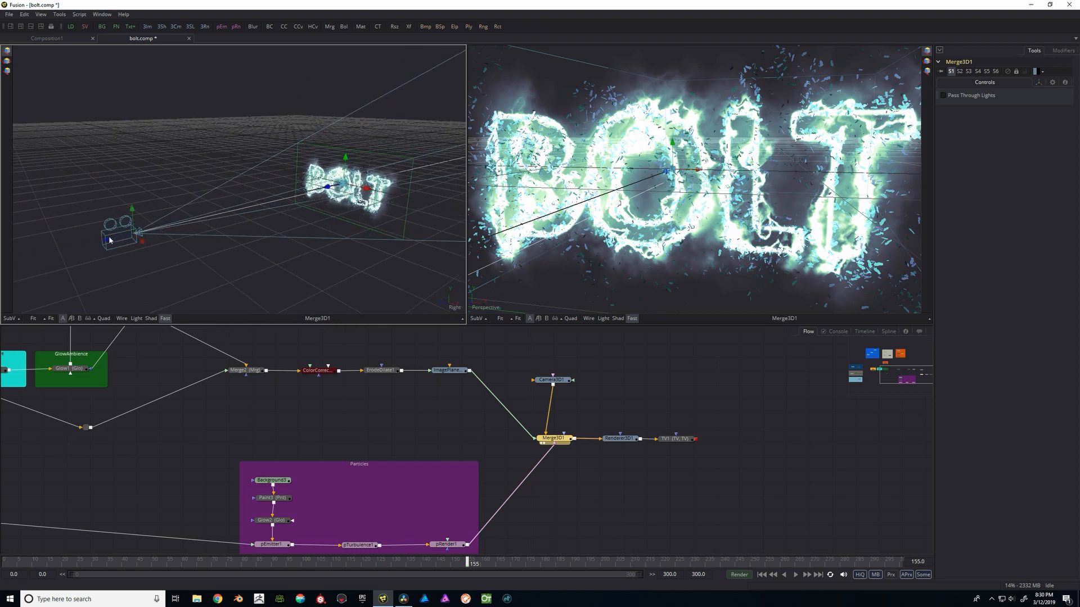
drag(112, 239, 146, 259)
drag(422, 185, 445, 193)
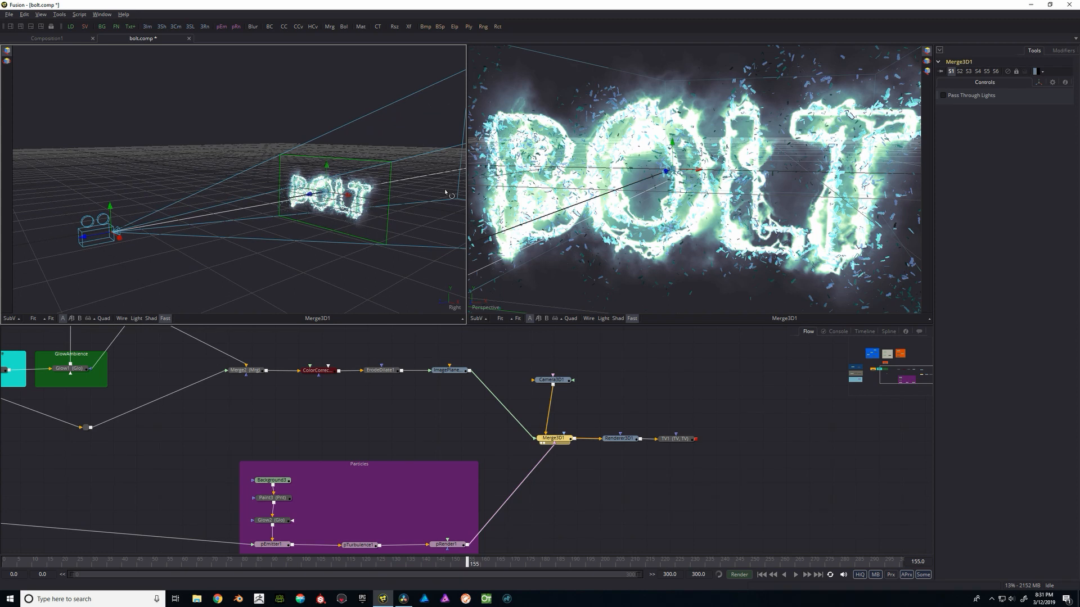
View Renderer3D1 in the first viewer and adjust its Amount of DoF Blur
click(620, 443)
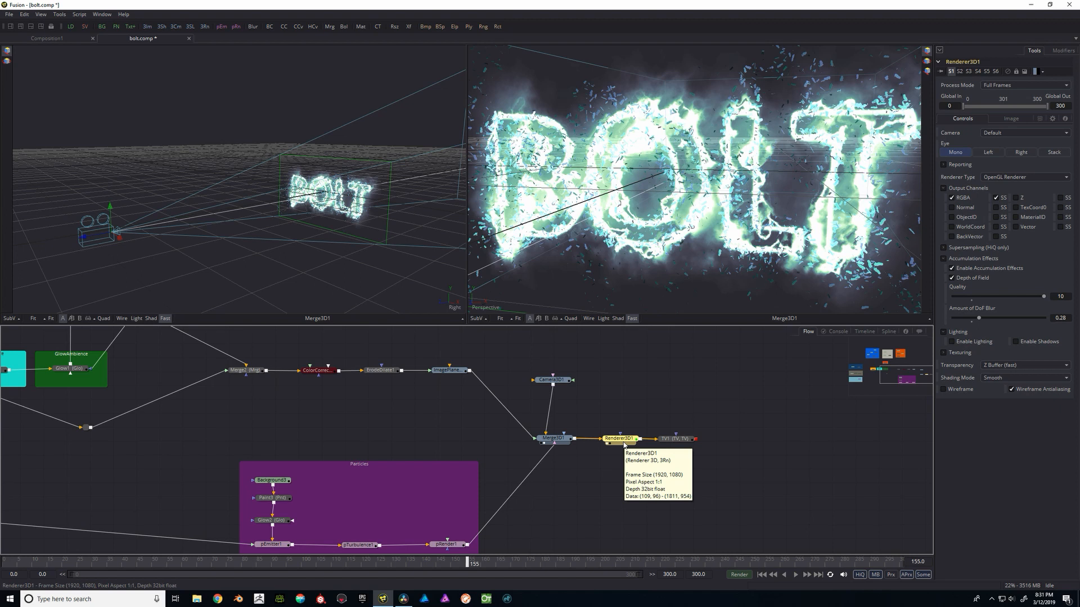
key(1)
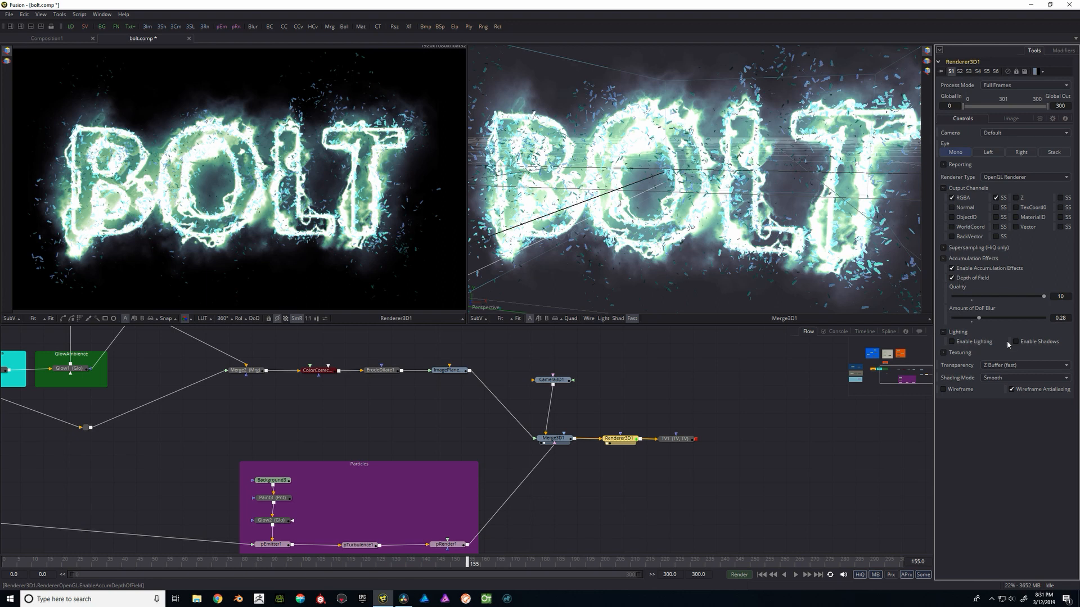
drag(979, 318, 977, 318)
drag(979, 319, 978, 320)
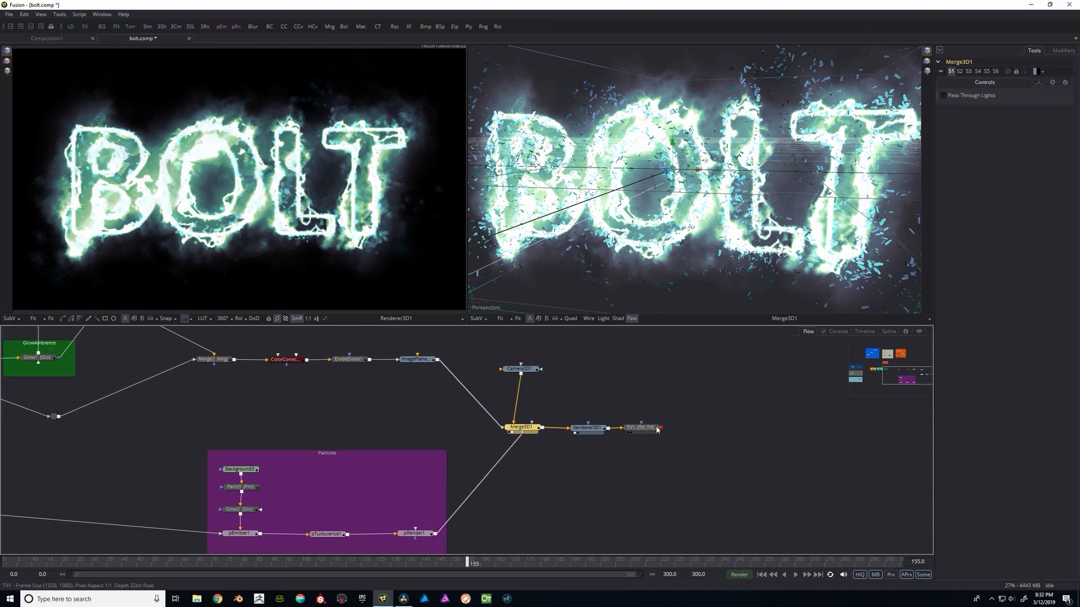
View TV1 in the second viewer, try a Skew of -0.325 and reset it to 0
click(653, 429)
key(2)
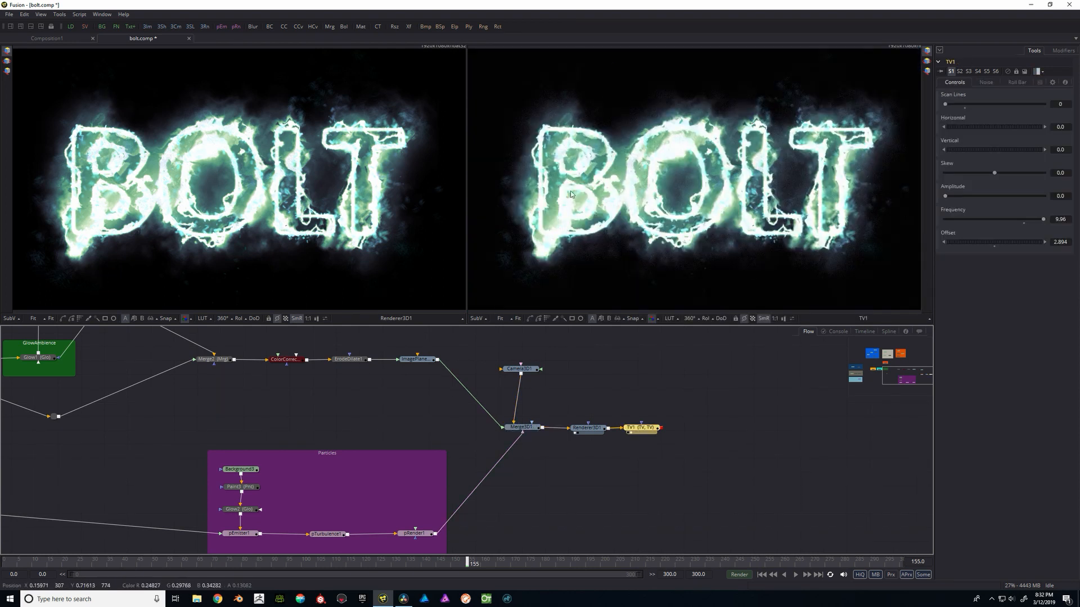
mouse_move(947, 104)
mouse_down()
mouse_move(1010, 107)
mouse_move(945, 106)
mouse_up()
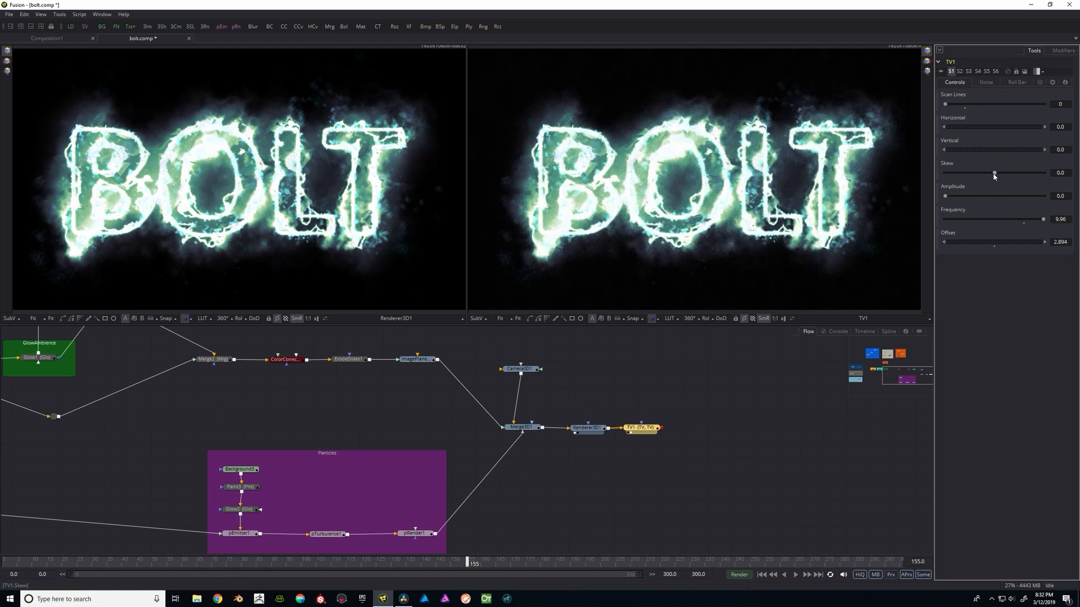
drag(994, 173, 985, 173)
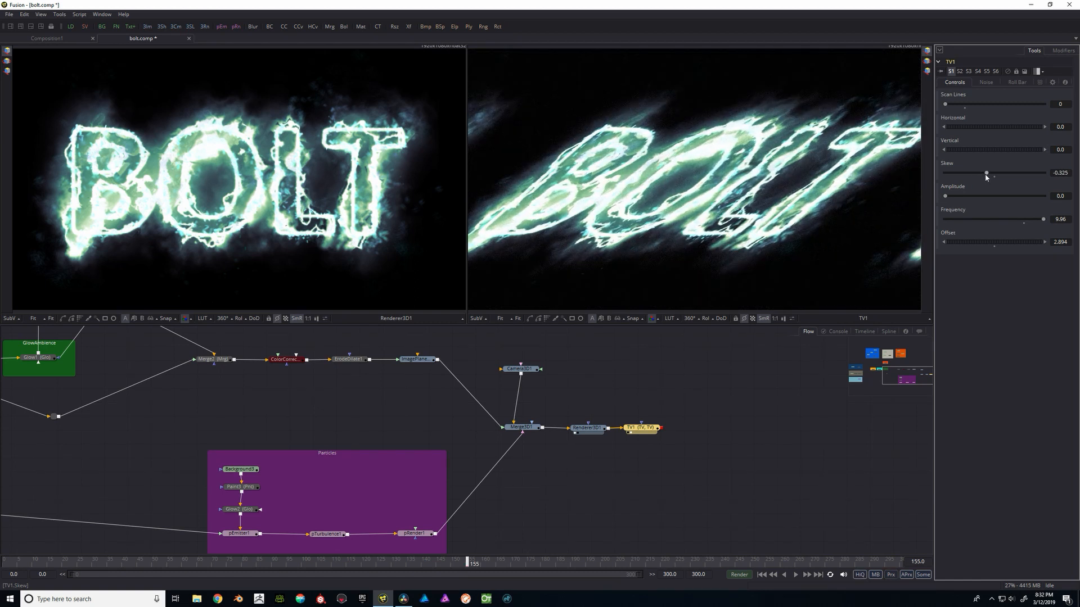
double_click(985, 173)
Try different Bar Strength and Bar offset values in TV1's roll bar settings
click(1016, 82)
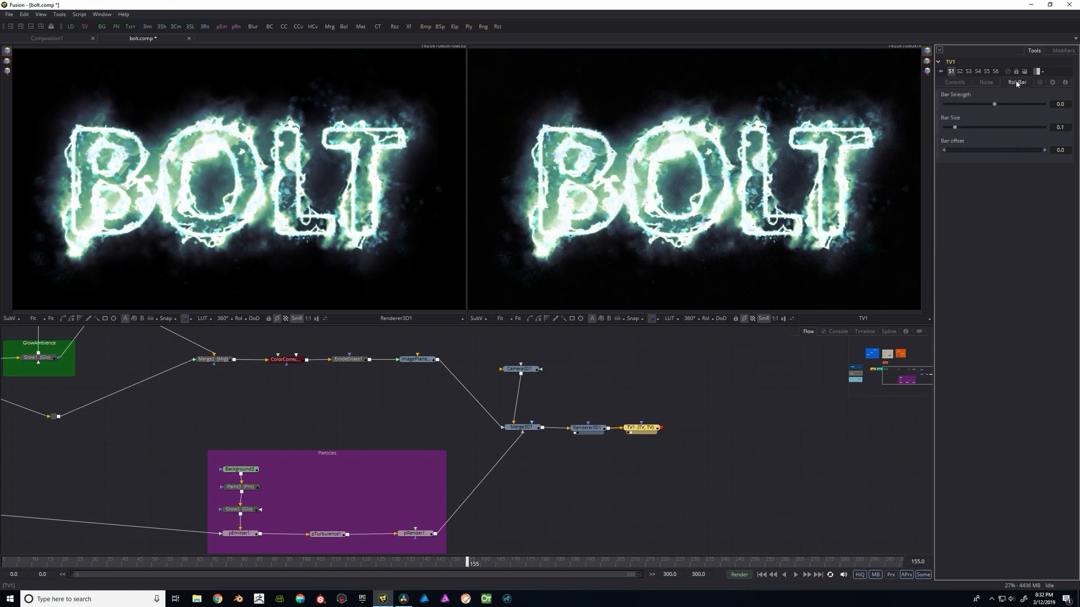
drag(995, 104, 978, 156)
mouse_move(999, 108)
mouse_down()
mouse_move(1034, 106)
mouse_move(1019, 105)
mouse_up()
mouse_move(976, 151)
mouse_down()
mouse_move(1012, 148)
mouse_move(953, 127)
mouse_move(954, 151)
mouse_move(988, 151)
mouse_up()
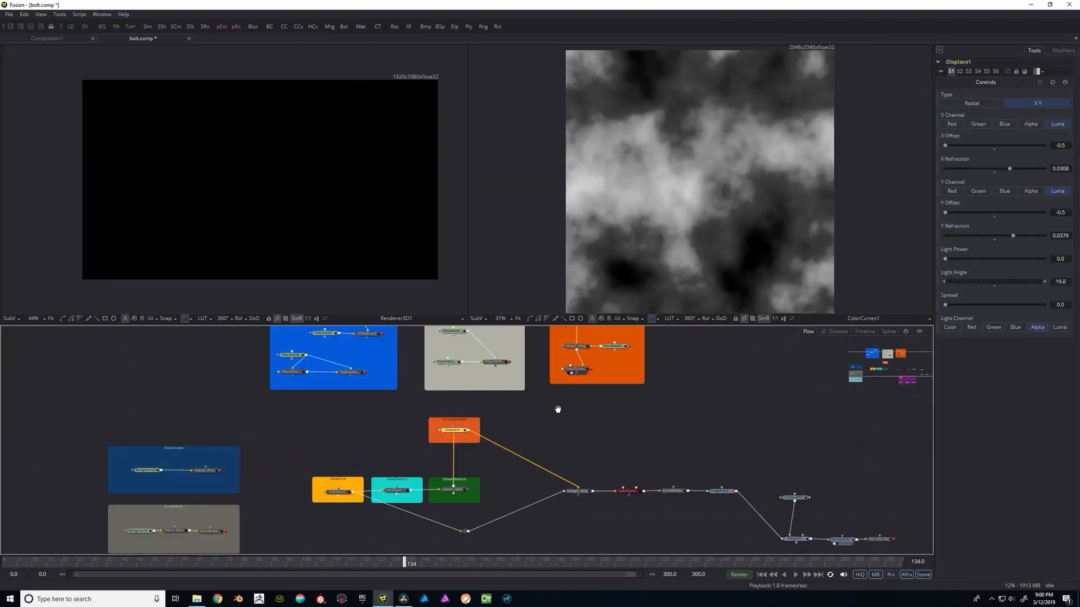
Connect the output node of the circle preset group to the node in the yellow glow group
drag(557, 411, 560, 403)
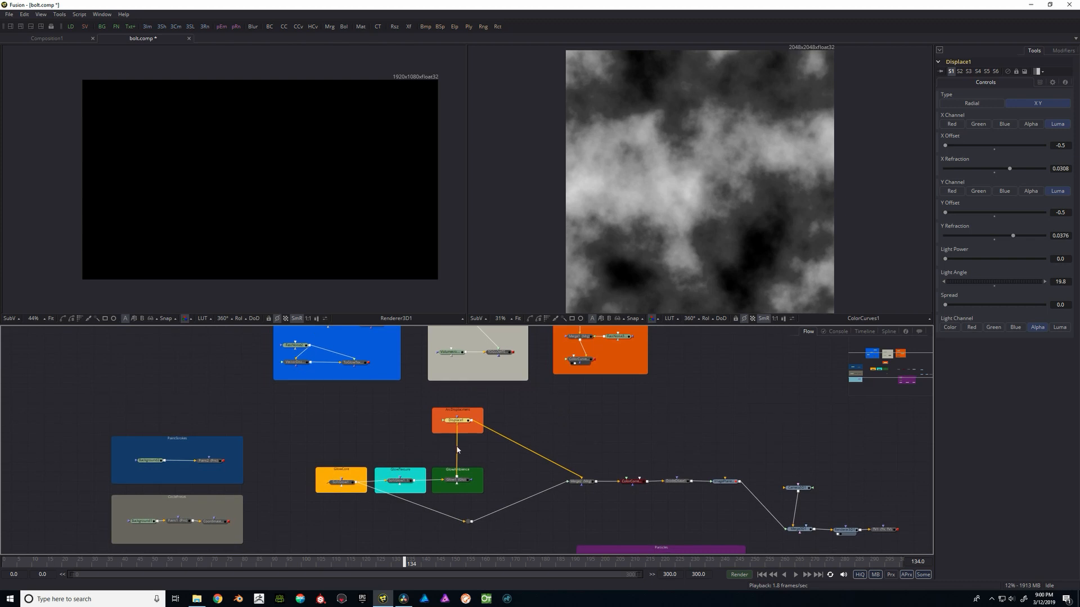
scroll(296, 429, down, 2)
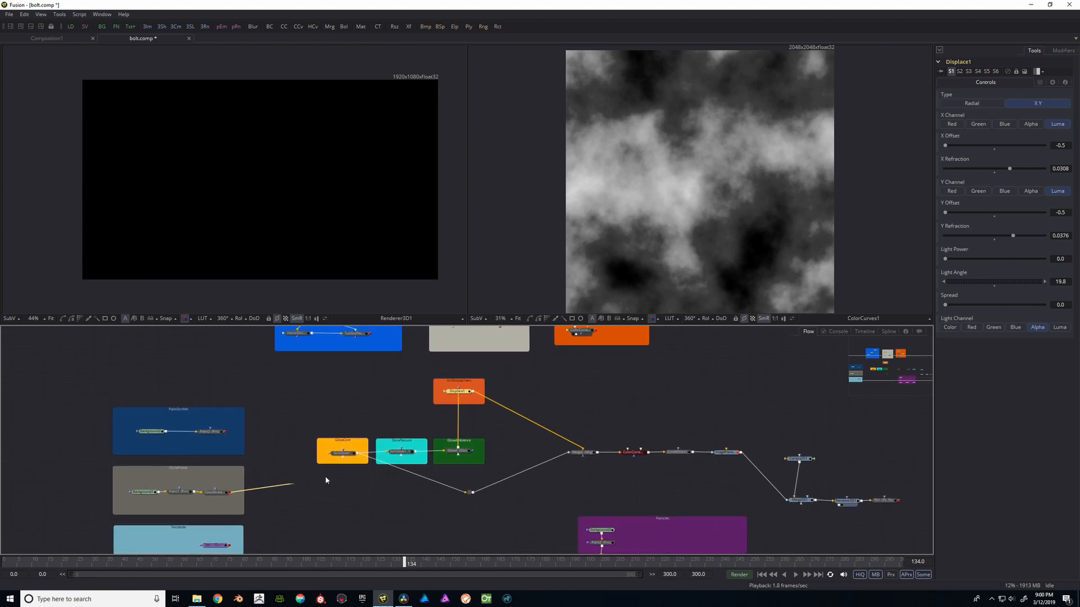
drag(326, 481, 333, 454)
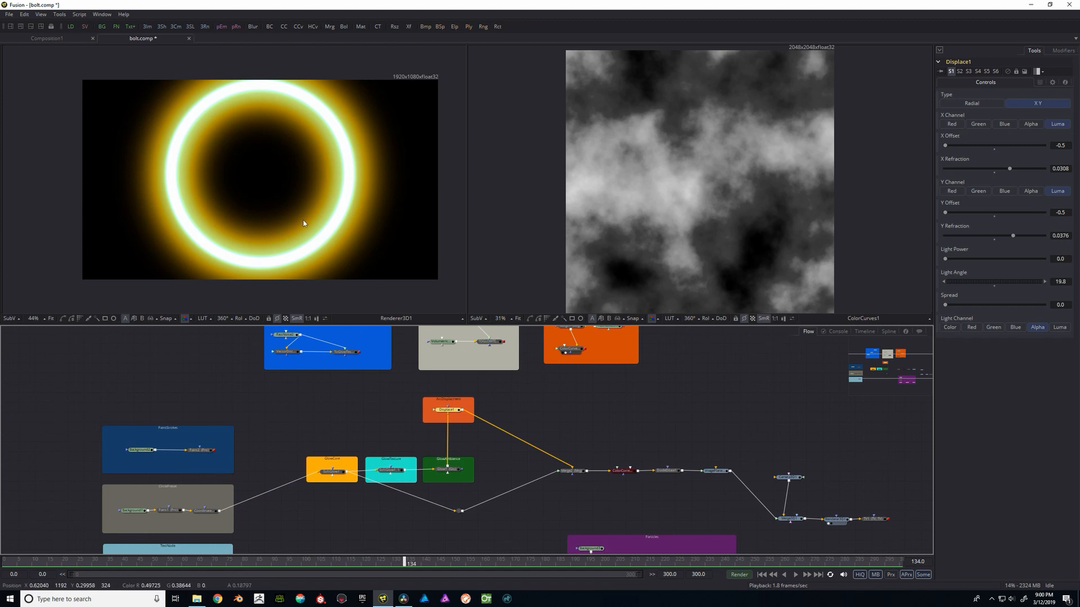
Select the TOGLOWTEXTURE merge in the node group between the blue and orange groups and view it in the second viewer
drag(398, 373, 398, 404)
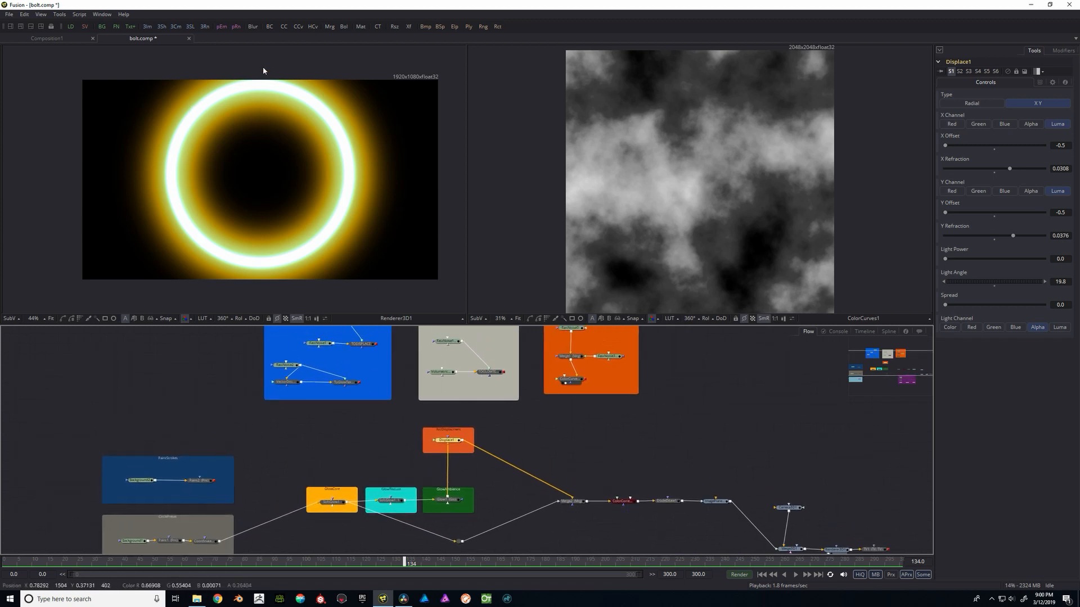
drag(348, 468, 351, 458)
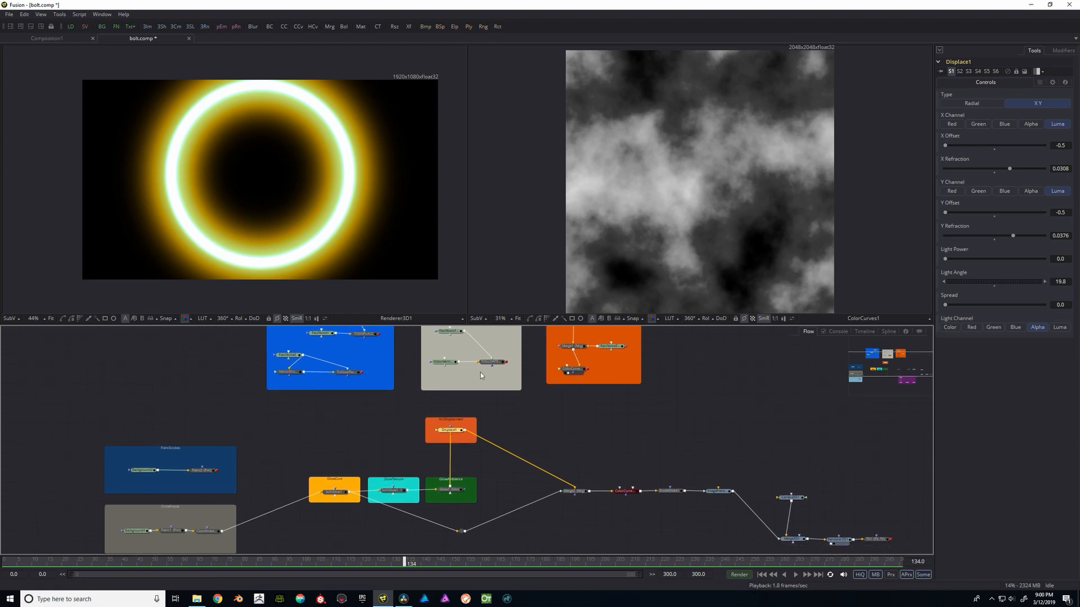
scroll(352, 429, up, 1)
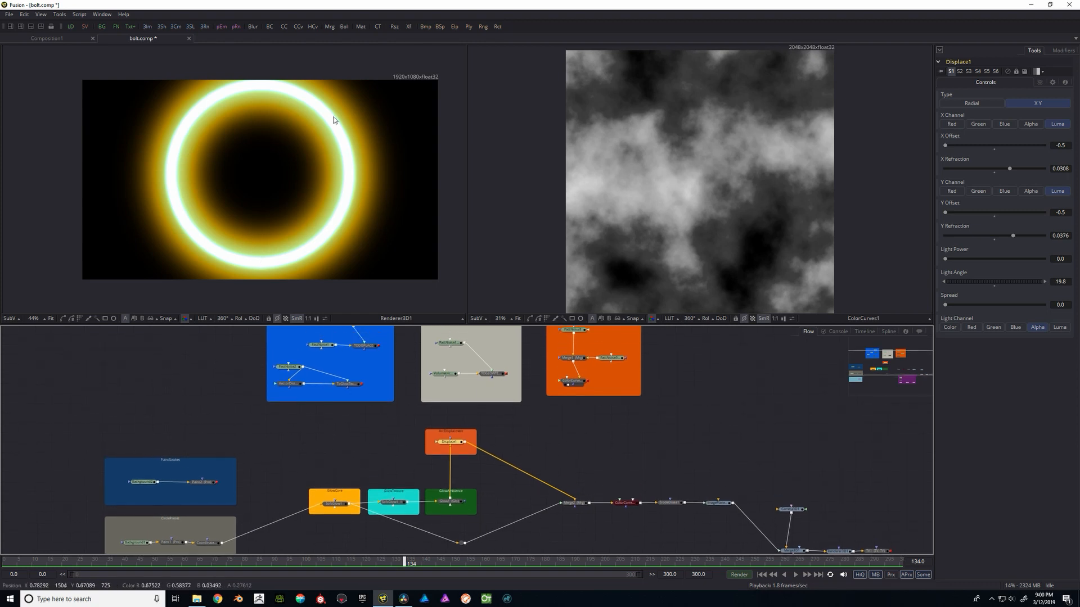
mouse_move(343, 436)
mouse_down()
mouse_move(359, 414)
mouse_move(341, 434)
mouse_up()
scroll(469, 397, up, 2)
click(467, 366)
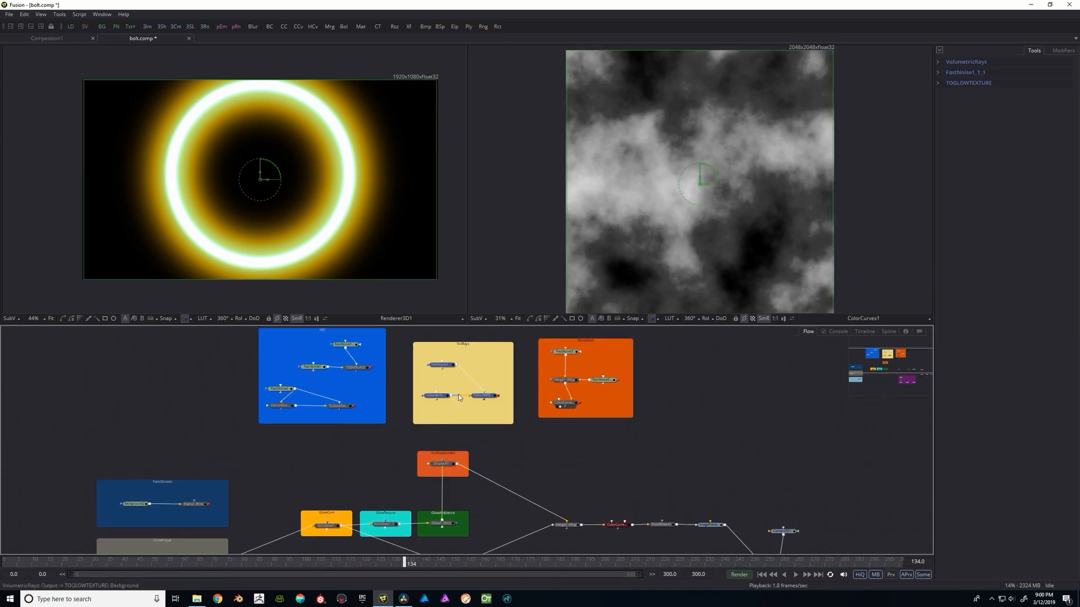
click(483, 399)
key(2)
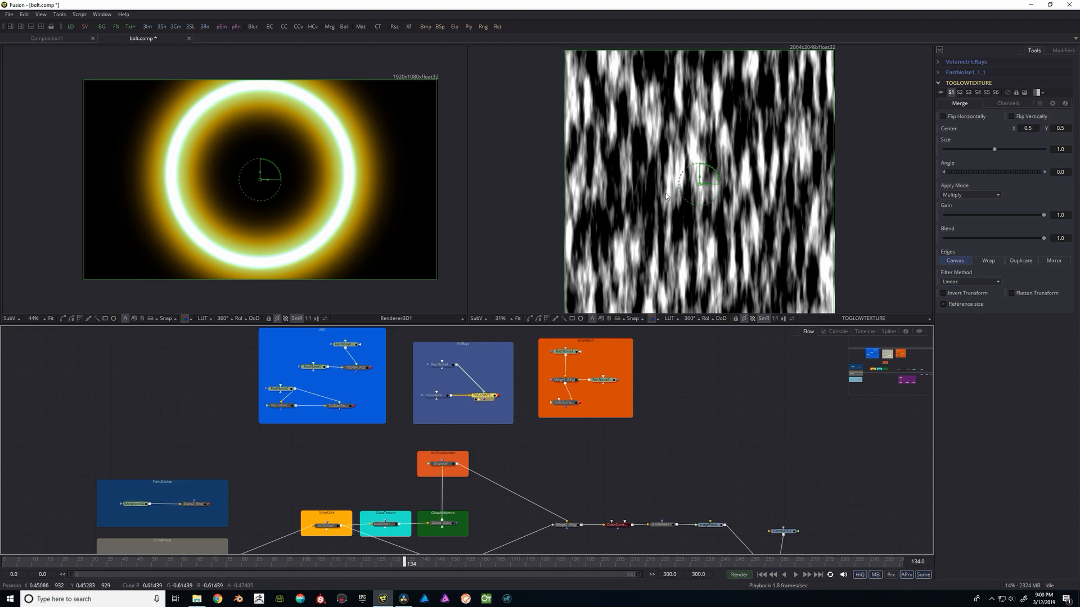
Connect the output of TOGLOWTEXTURE to the mask input of SoftGlow1 in the yellow glow group
middle_click(484, 347)
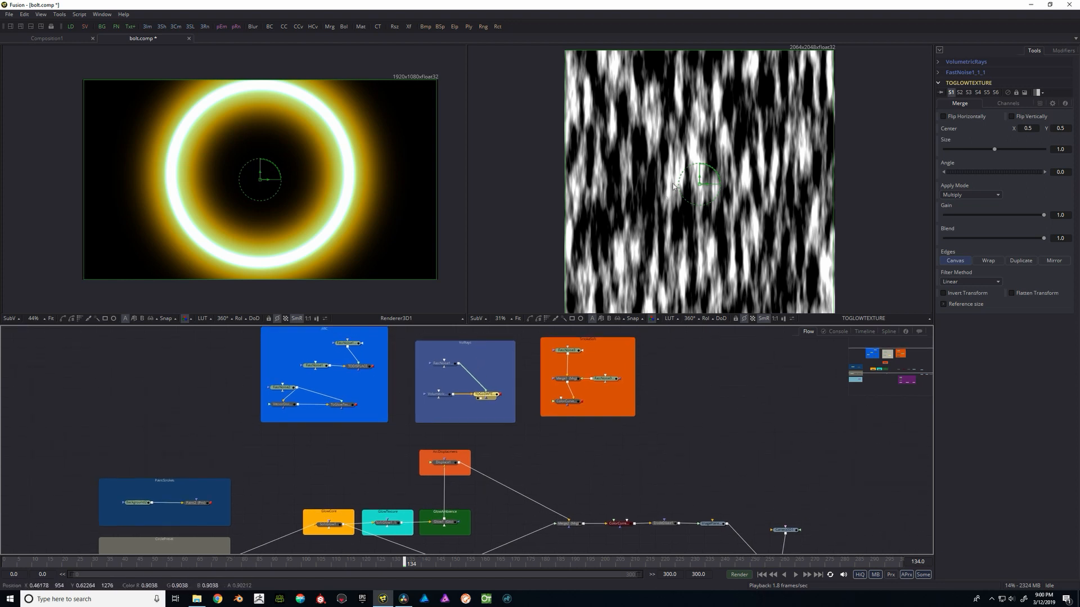
middle_click(516, 372)
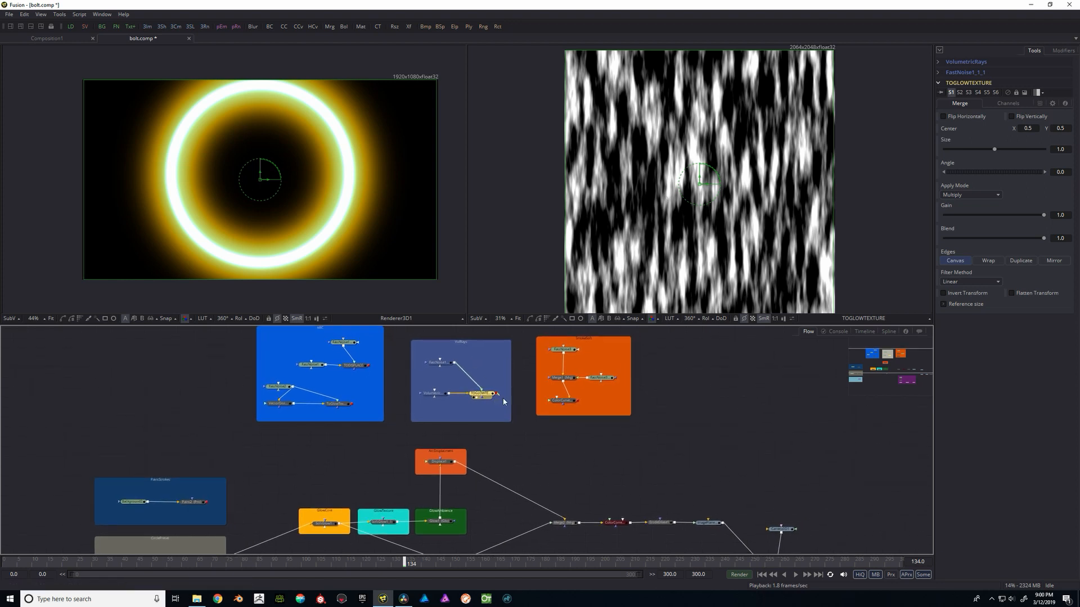
drag(526, 429, 328, 524)
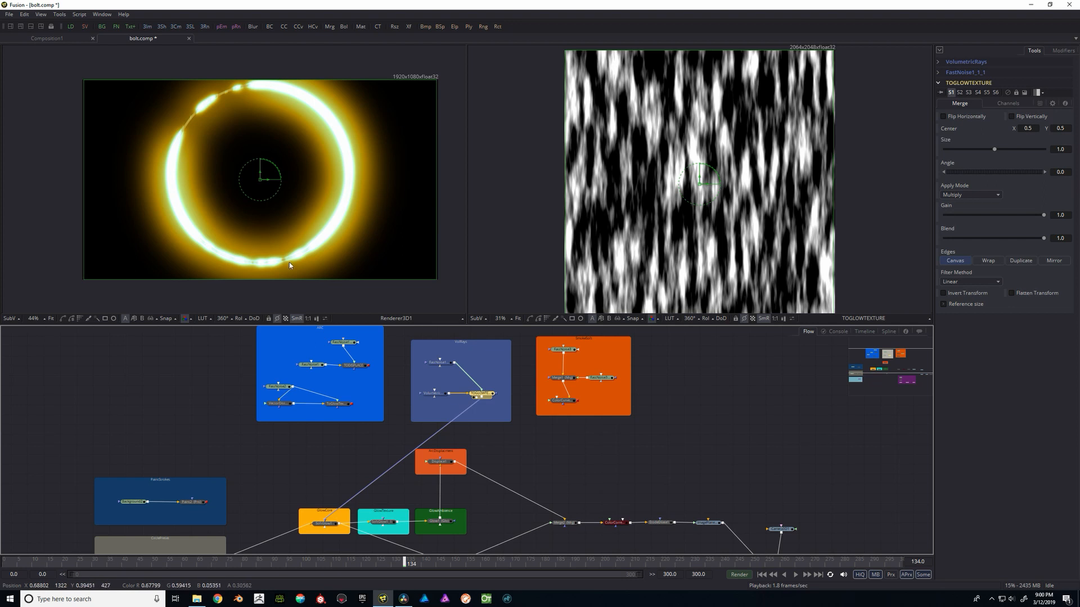
View Paint1 of the circle preset group in the second viewer and reduce its rectangle's Height to 0.004
scroll(268, 464, down, 5)
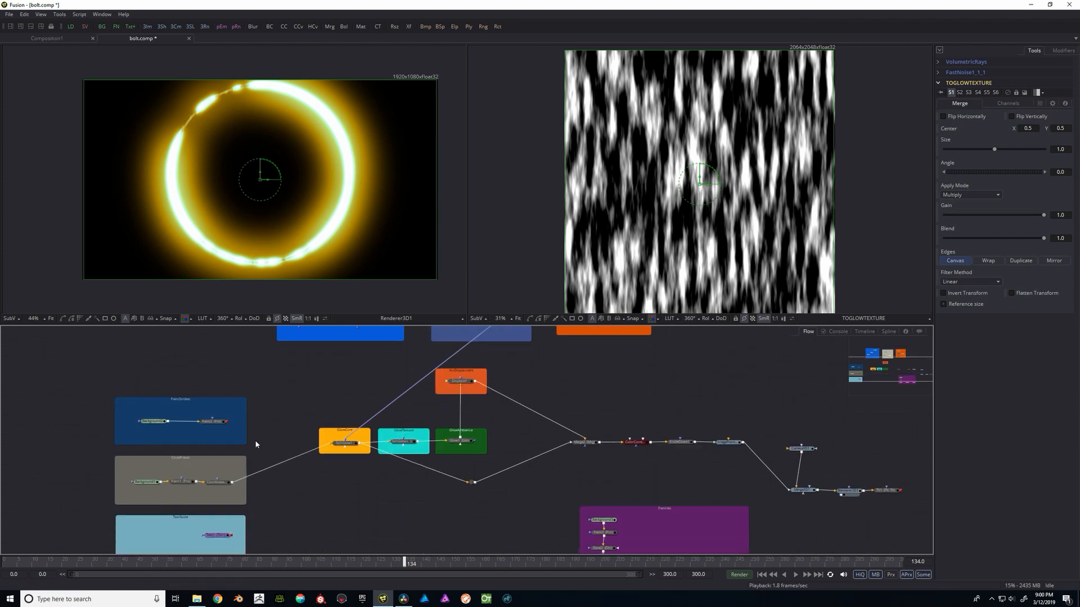
click(174, 482)
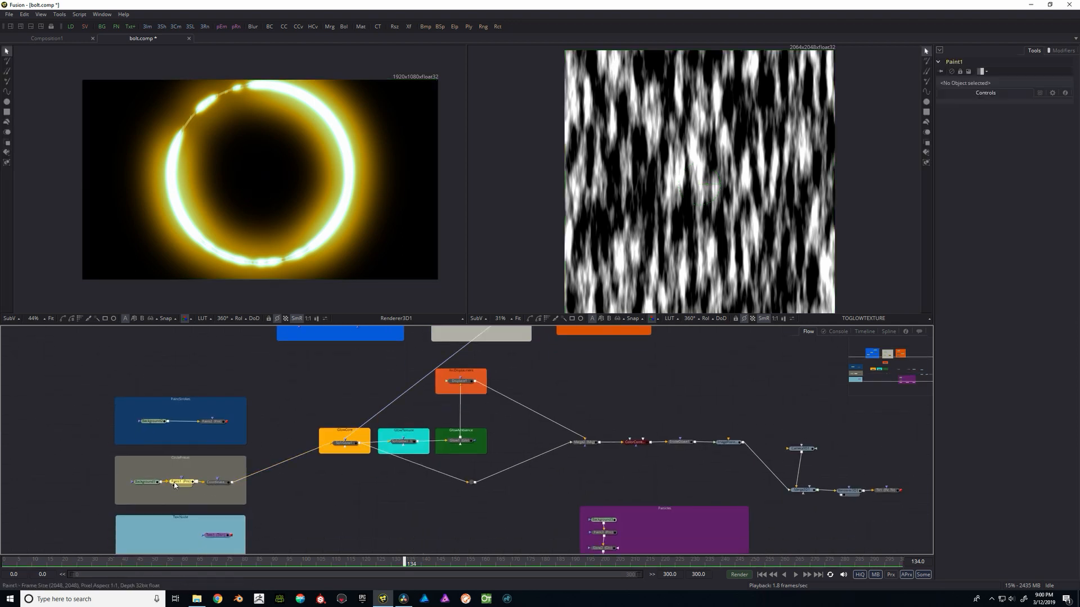
key(2)
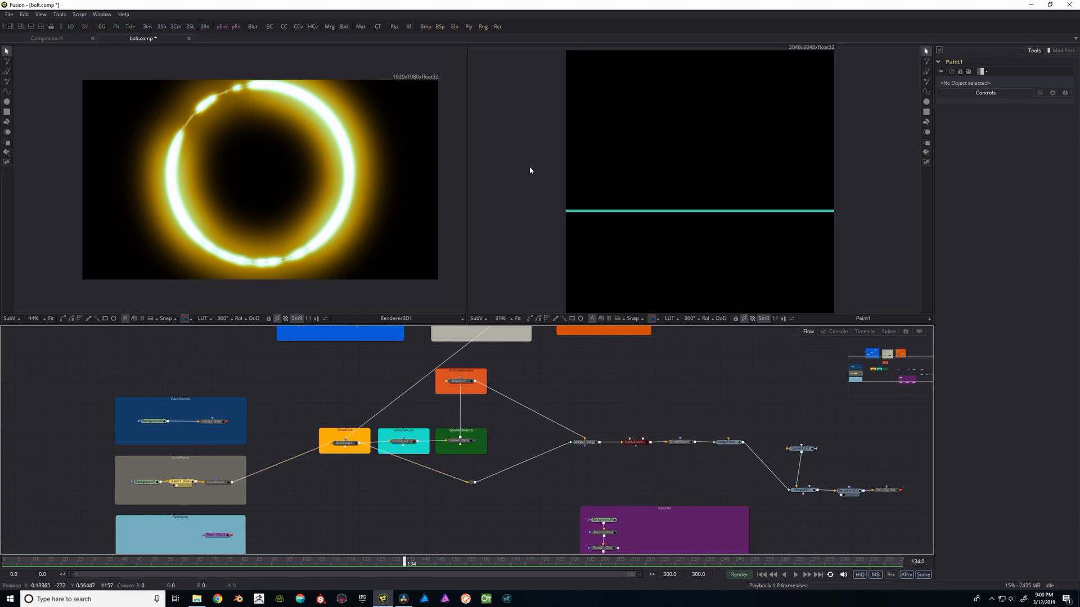
drag(529, 170, 860, 235)
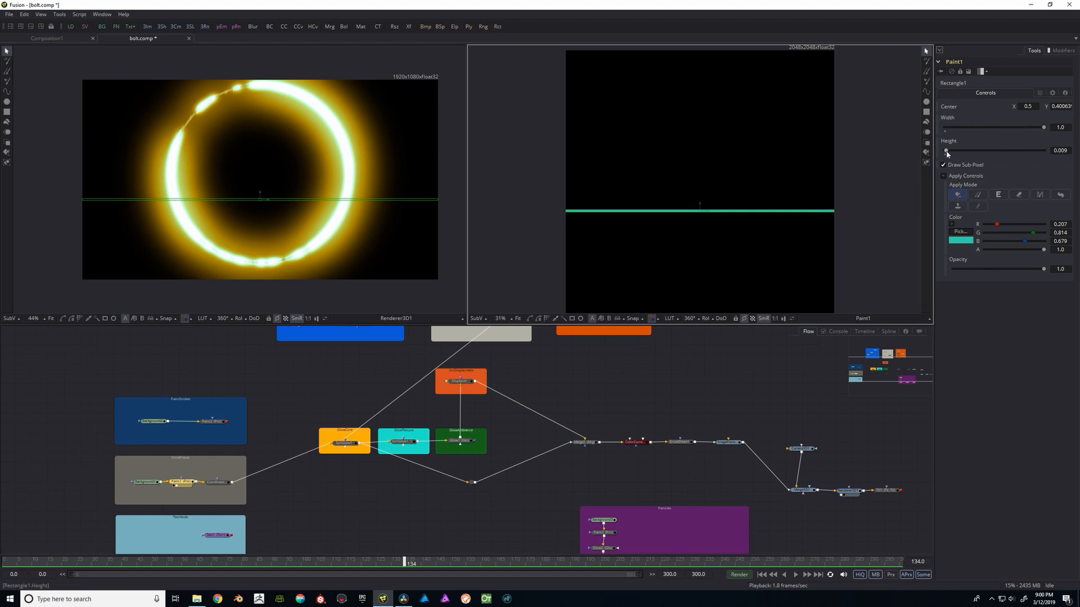
drag(947, 154, 946, 154)
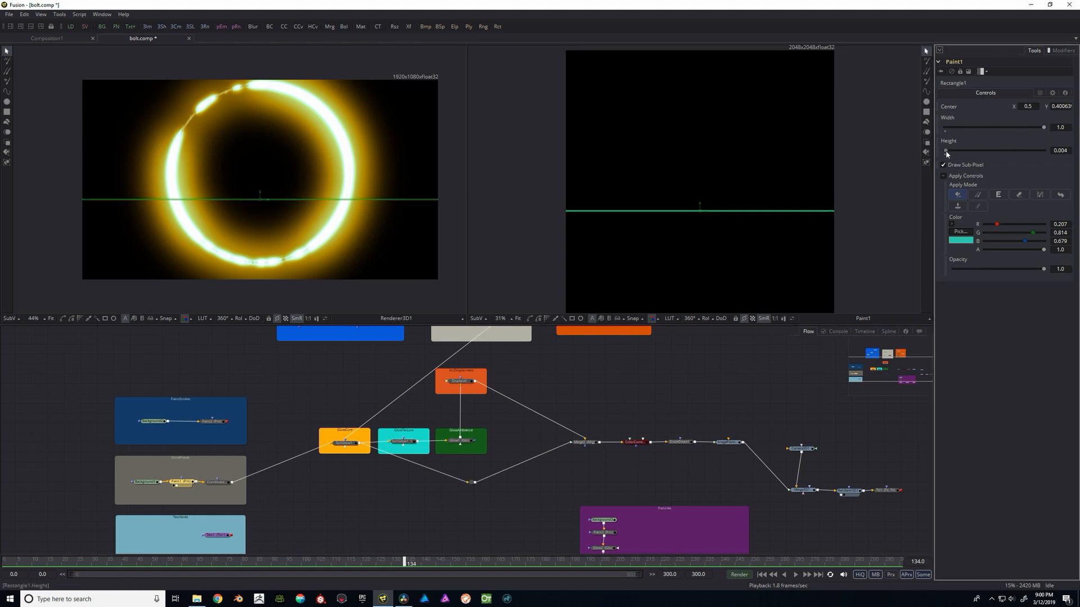
click(347, 445)
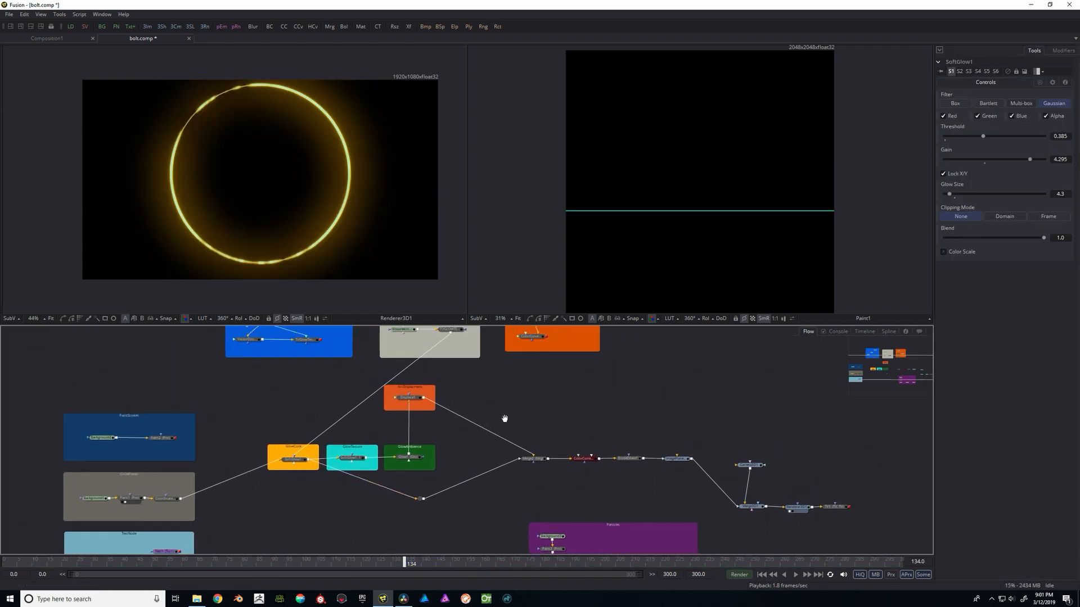
Connect the ColorCurves1 output of the SmokeSoft group to the effect masks of SoftGlow1_1 and Glow1
drag(505, 419, 575, 438)
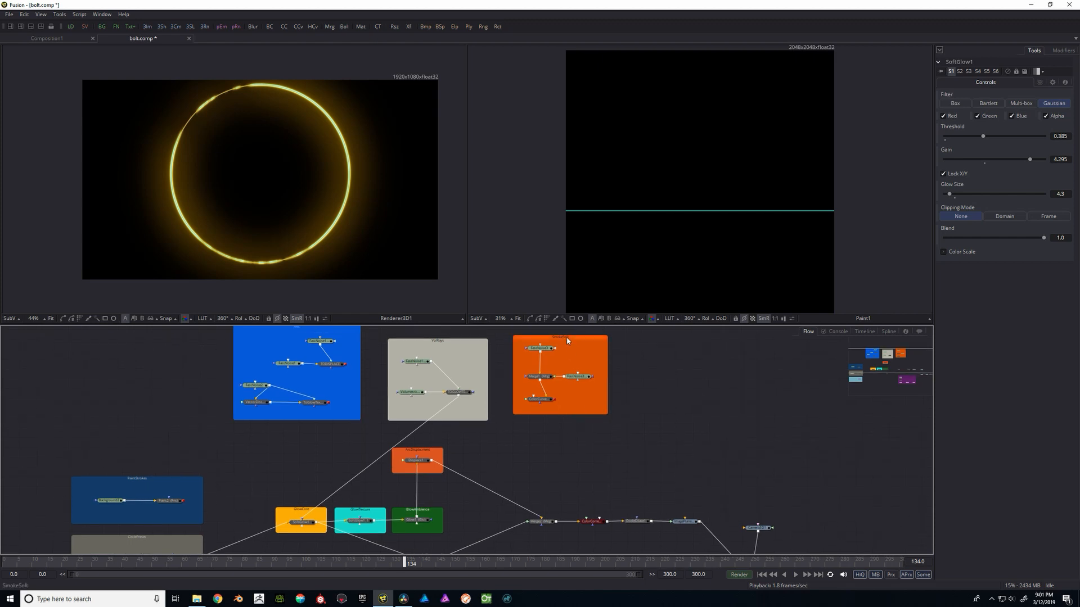
click(567, 340)
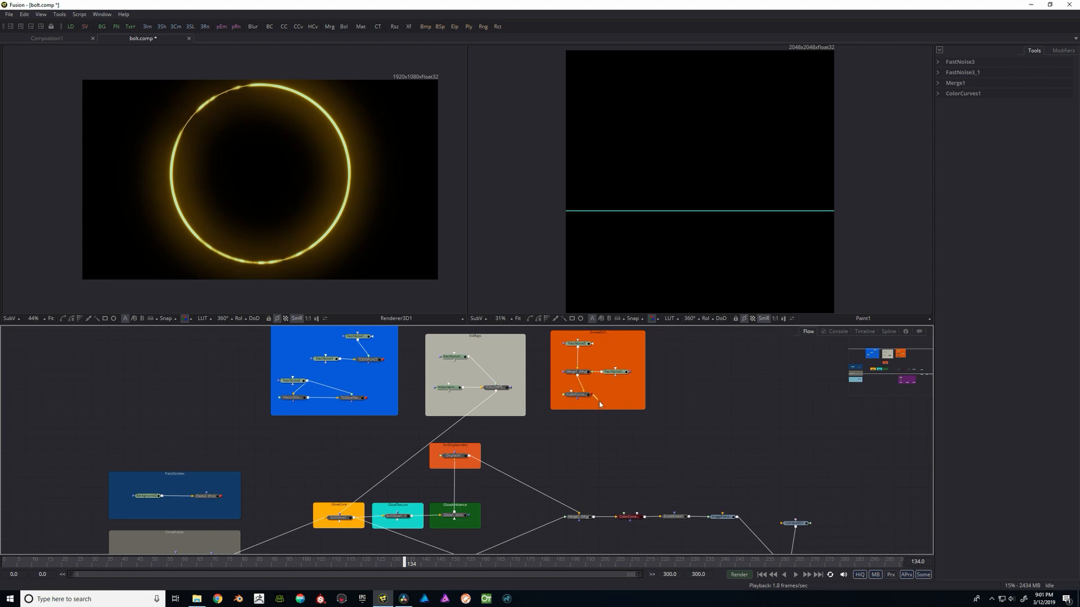
drag(591, 395, 398, 514)
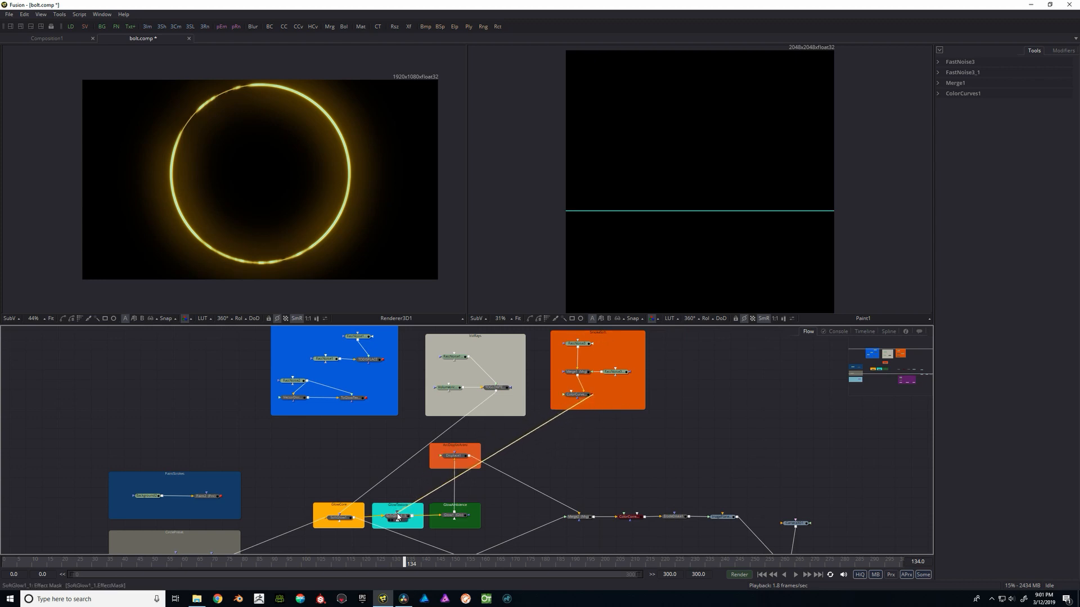
drag(564, 395, 570, 416)
drag(529, 464, 469, 512)
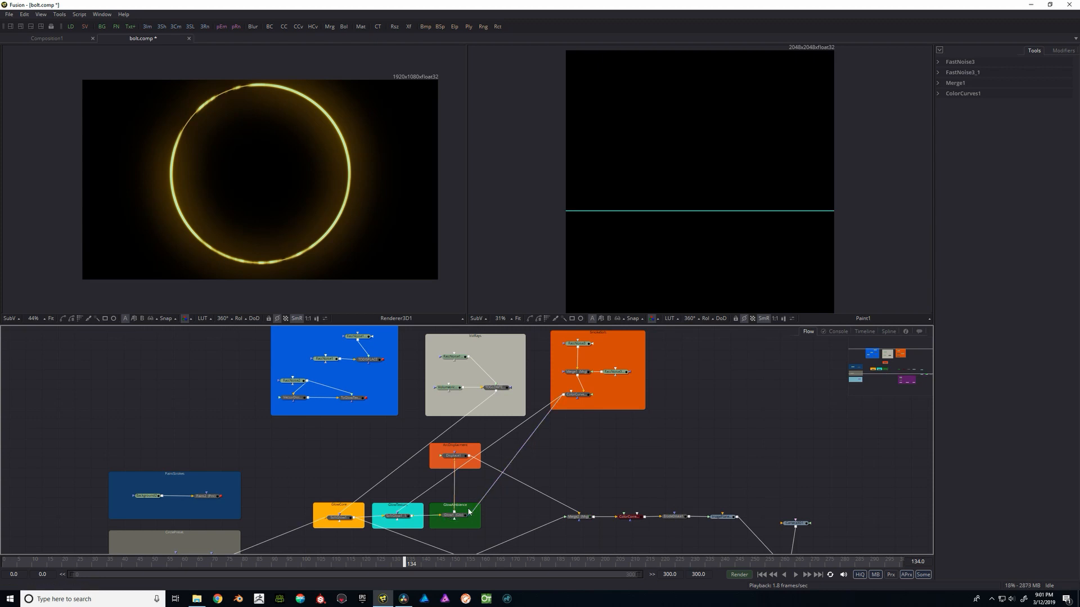
Raise Glow1's Glow to 0.991, and set SoftGlow1_1's Threshold to 0.15, Gain to 4.829 and Glow Size to 100
click(459, 518)
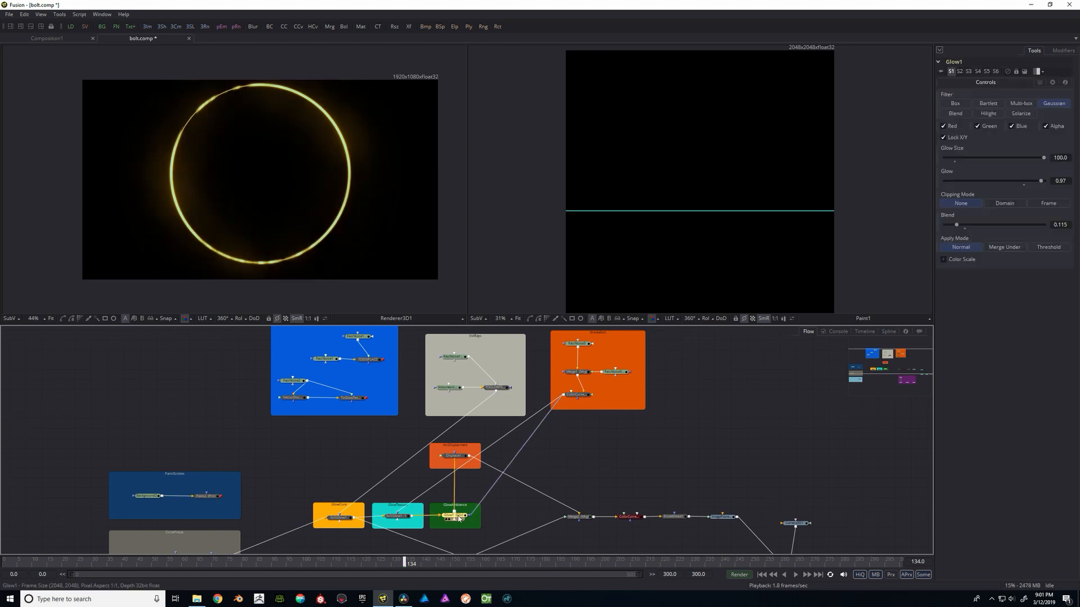
drag(1041, 180, 1042, 184)
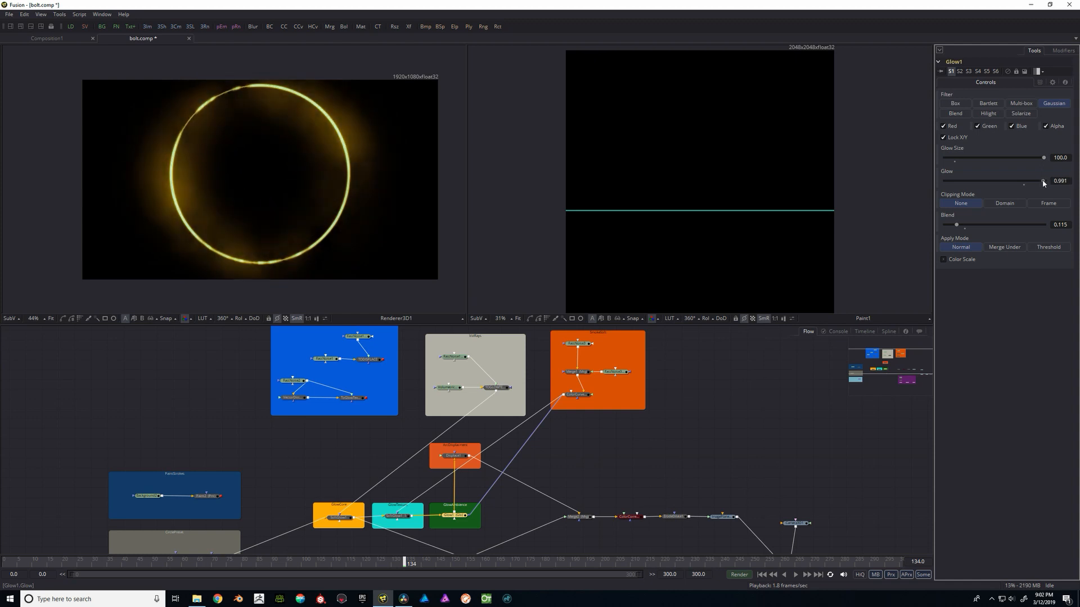
click(395, 516)
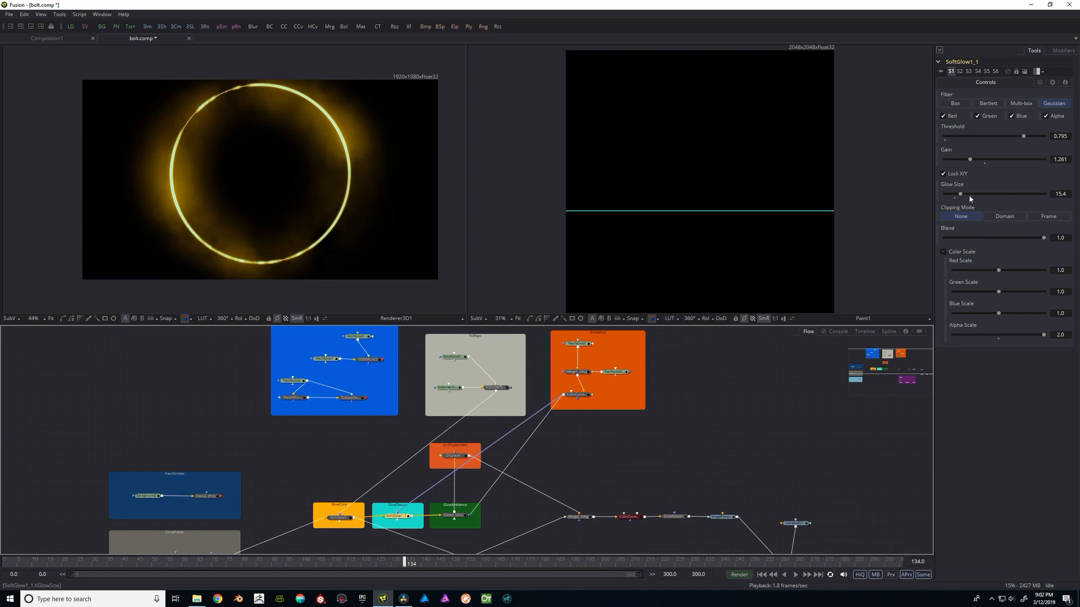
drag(962, 195, 966, 195)
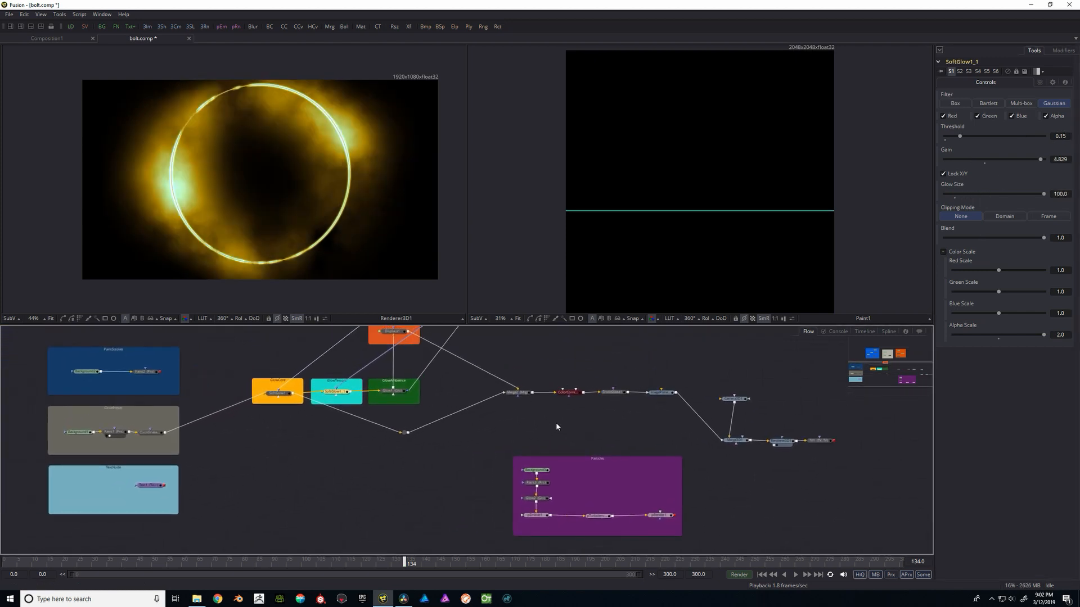
Connect the output of the circle preset group to the Region Bitmap input of pEmitter1 in the purple particle group
drag(555, 423, 532, 431)
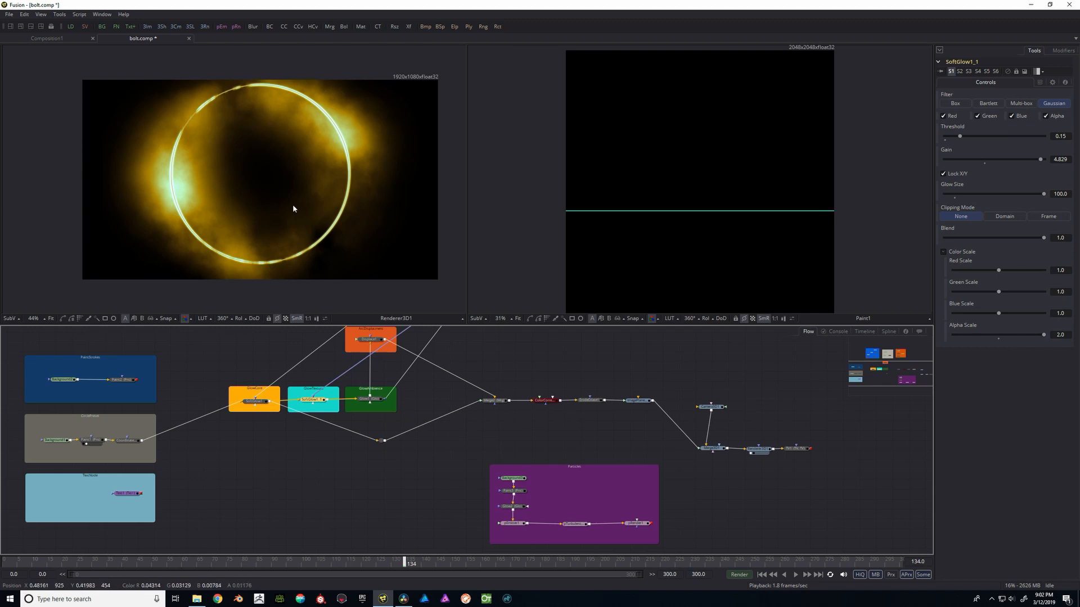
drag(664, 428, 578, 423)
drag(229, 481, 277, 482)
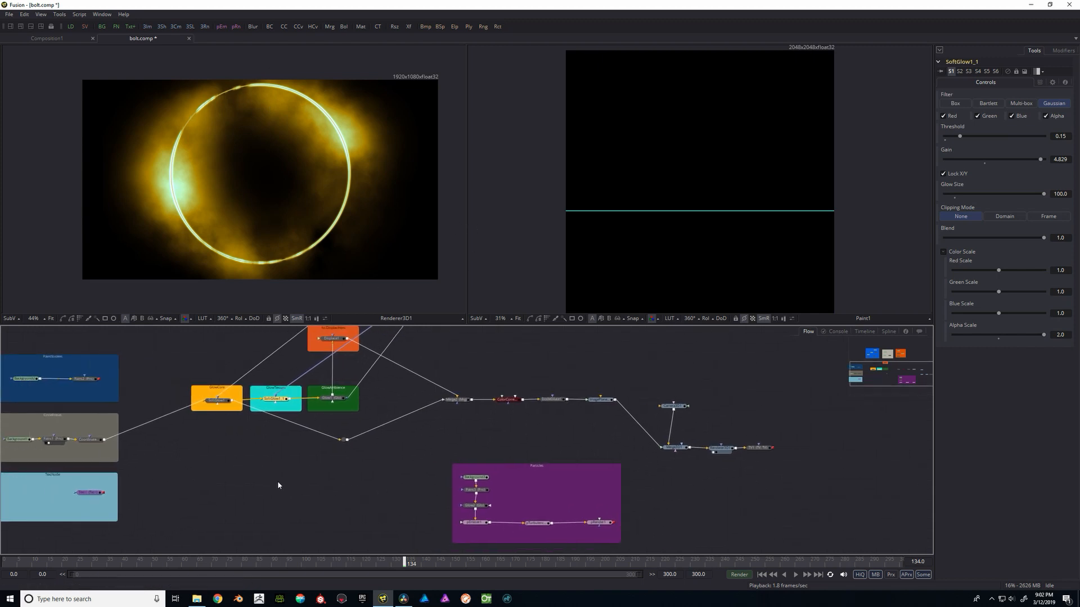
drag(104, 440, 462, 525)
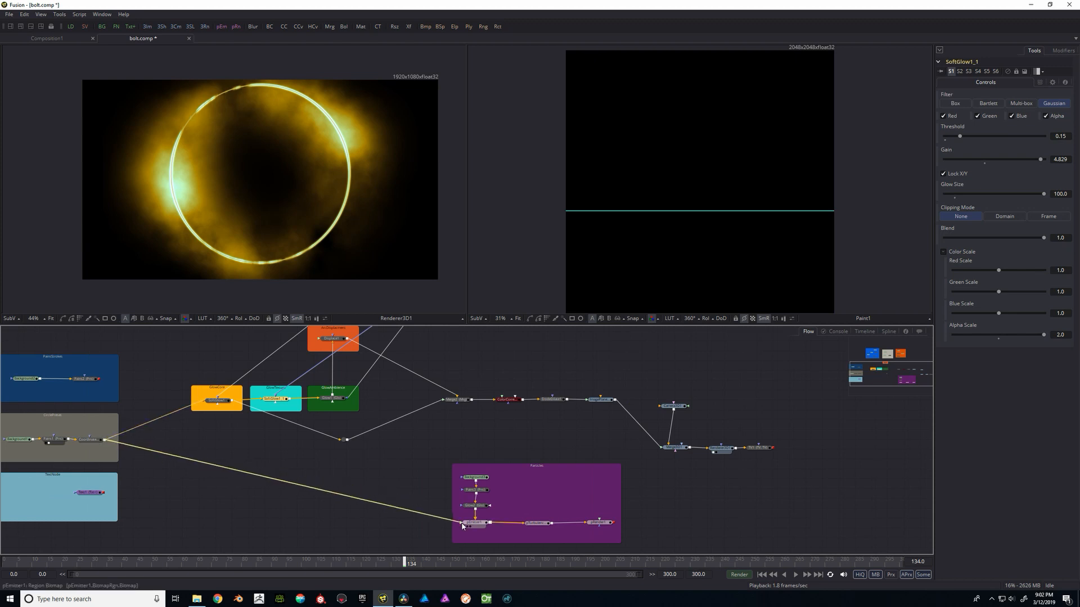
View pRender1 in the second viewer and look at the ring of particles from an angle
drag(383, 440, 351, 435)
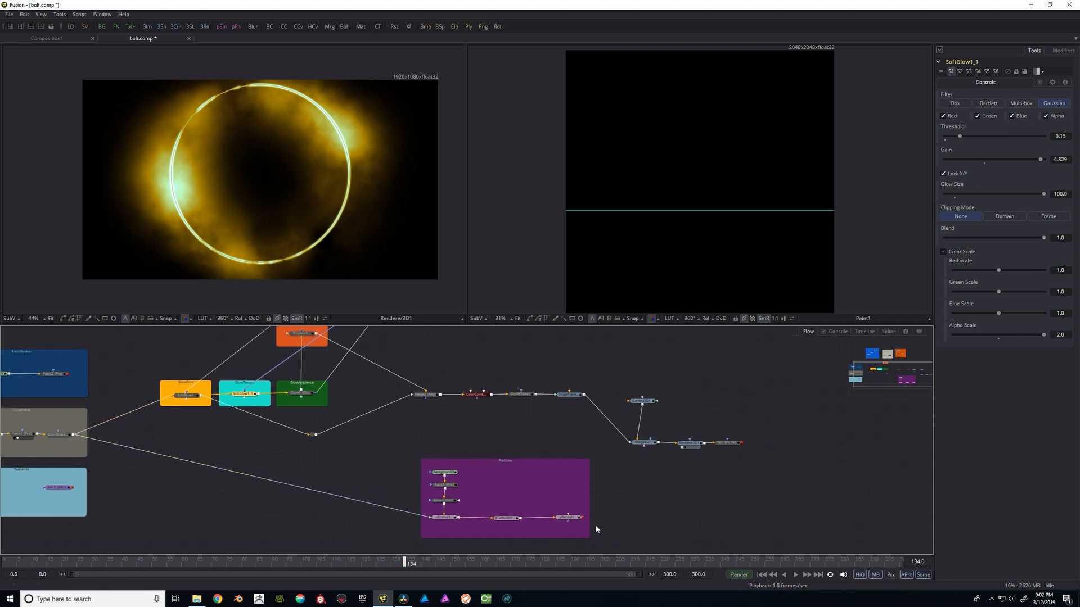
click(573, 518)
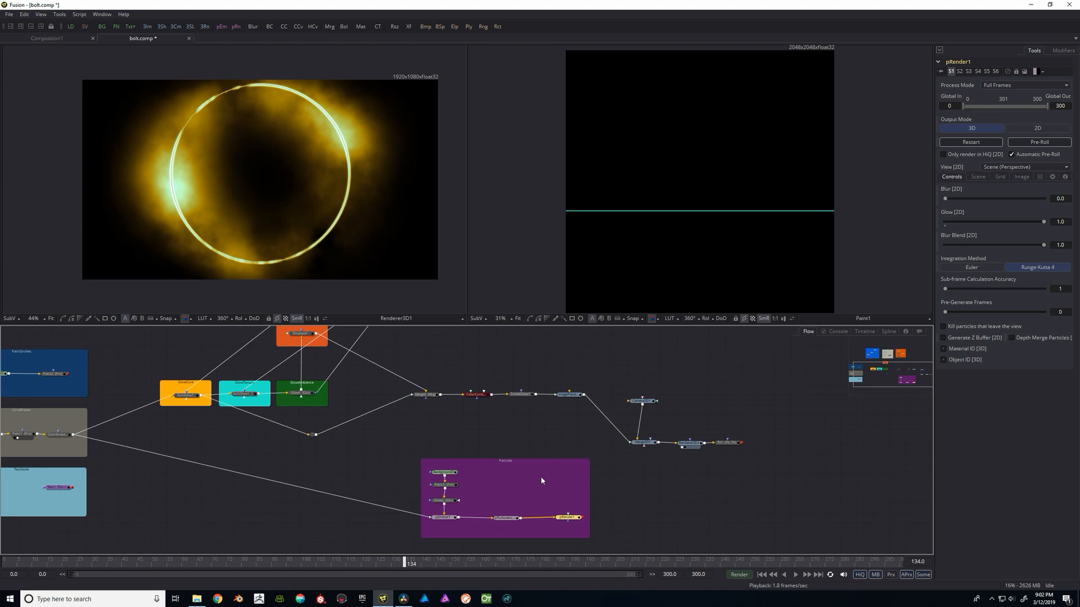
key(2)
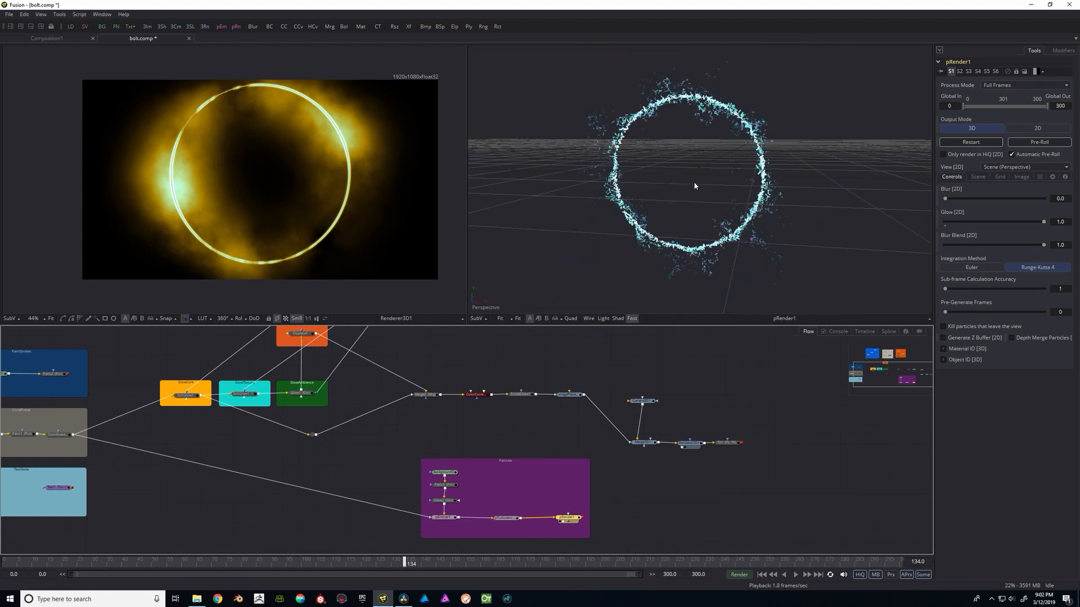
drag(694, 181, 666, 185)
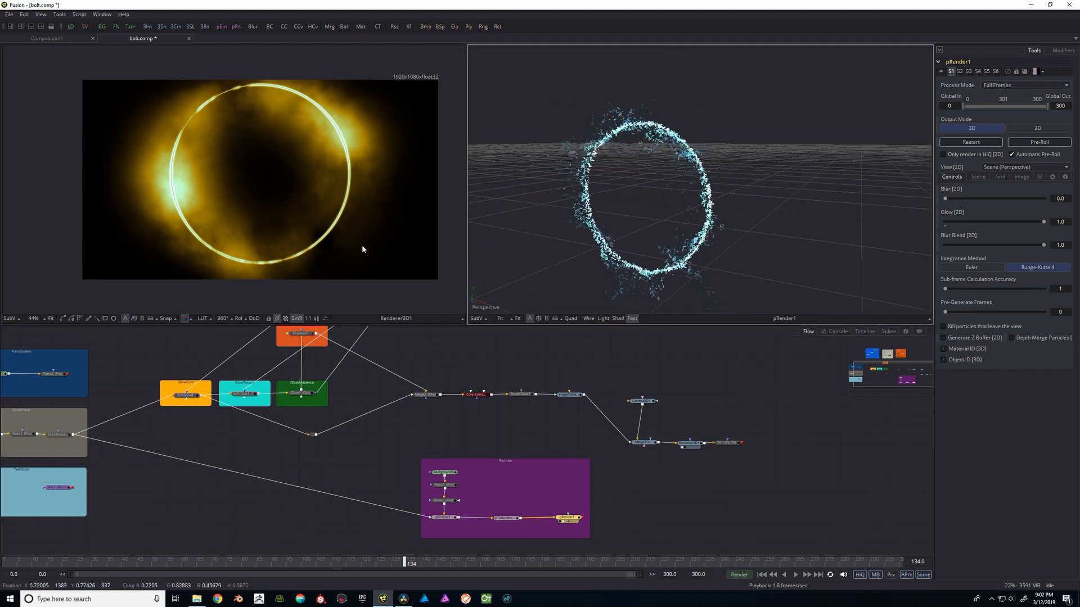
Change the first Color over Life stop of pEmitter1 to pale yellow #f1ffc1 and select the second stop
click(445, 518)
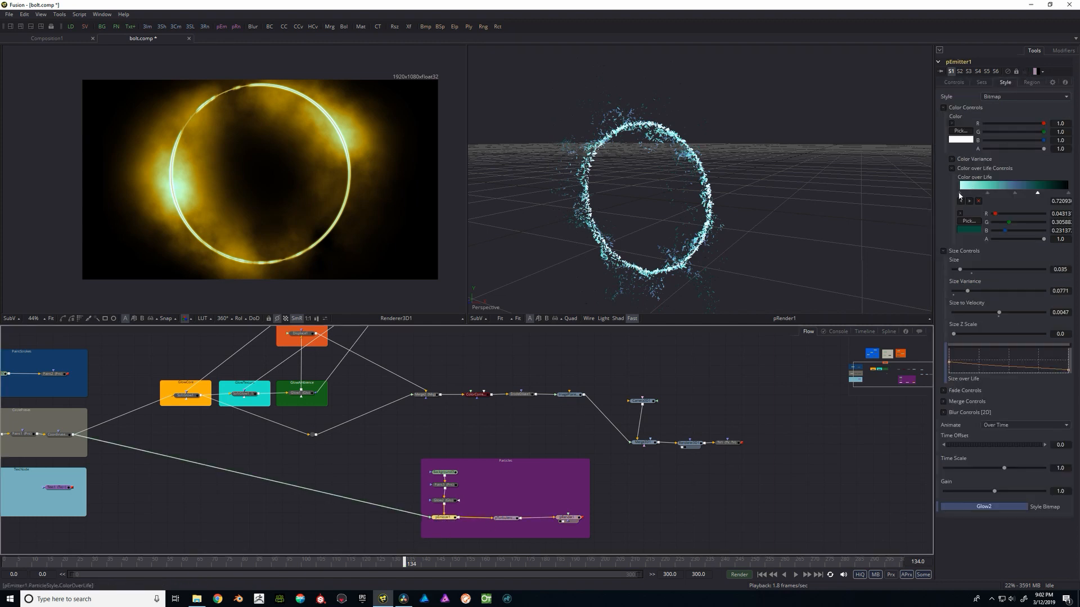
click(960, 194)
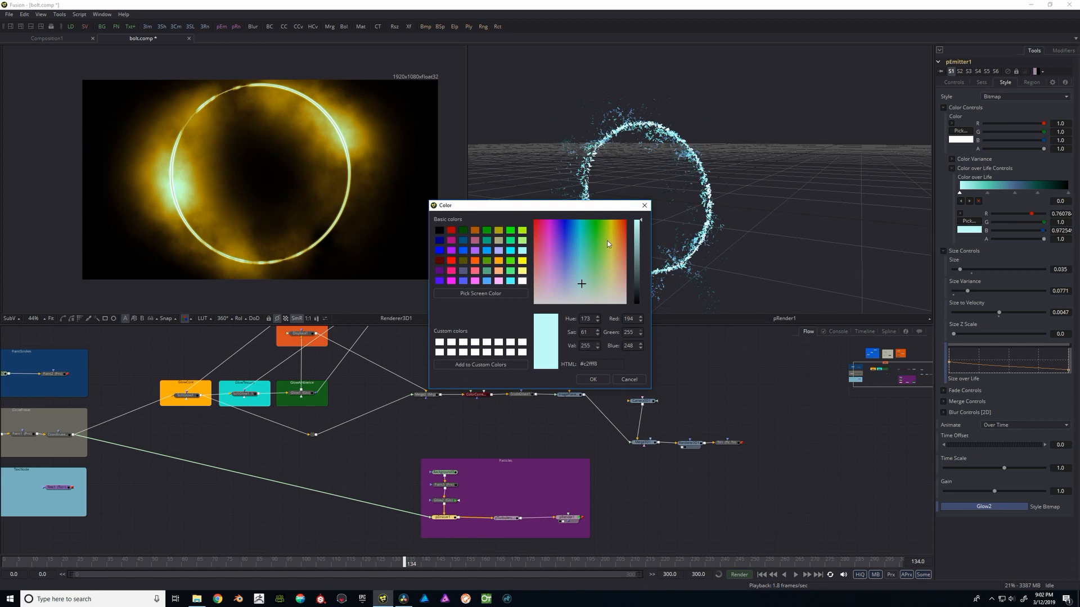
drag(607, 241, 607, 284)
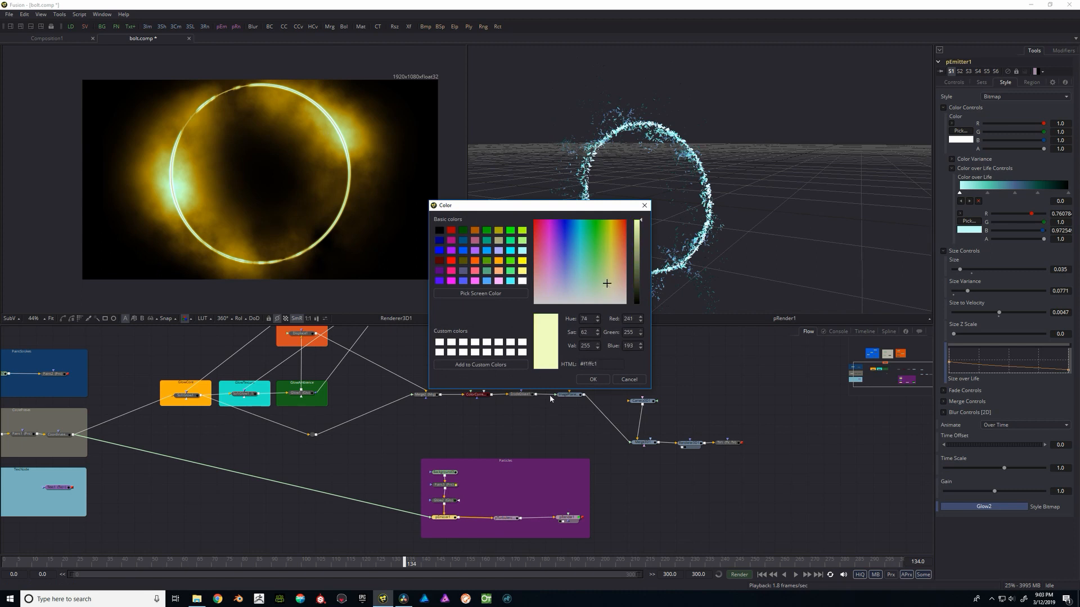
click(600, 381)
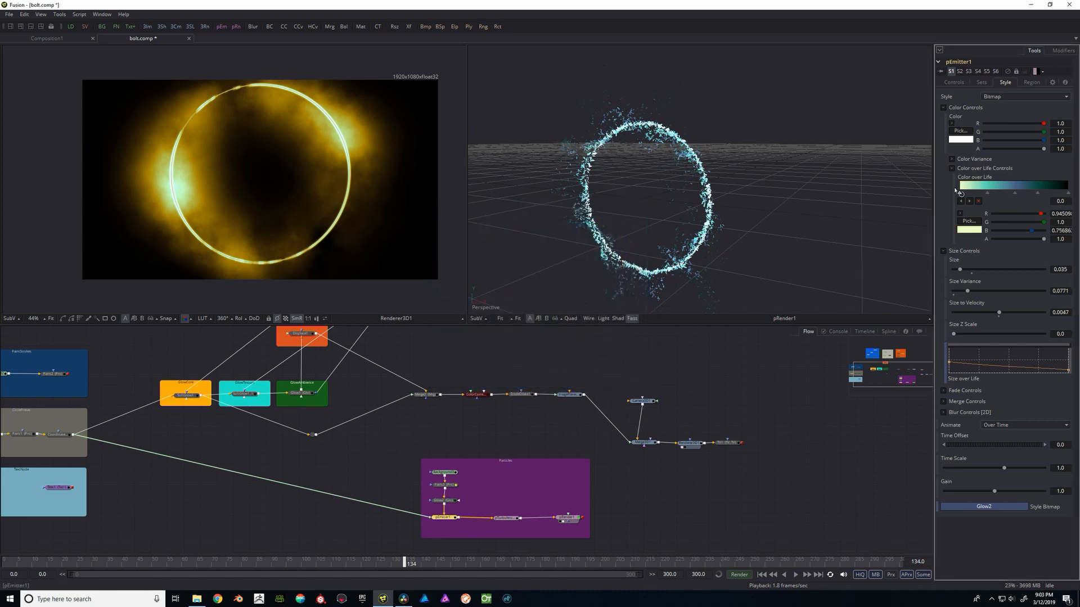
click(987, 191)
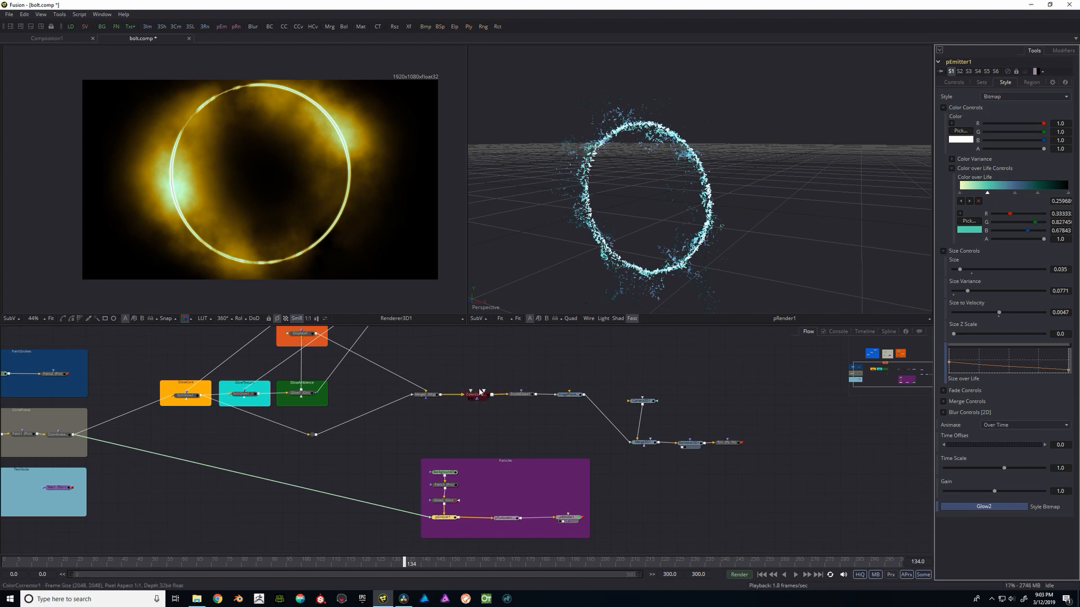
drag(470, 371, 486, 377)
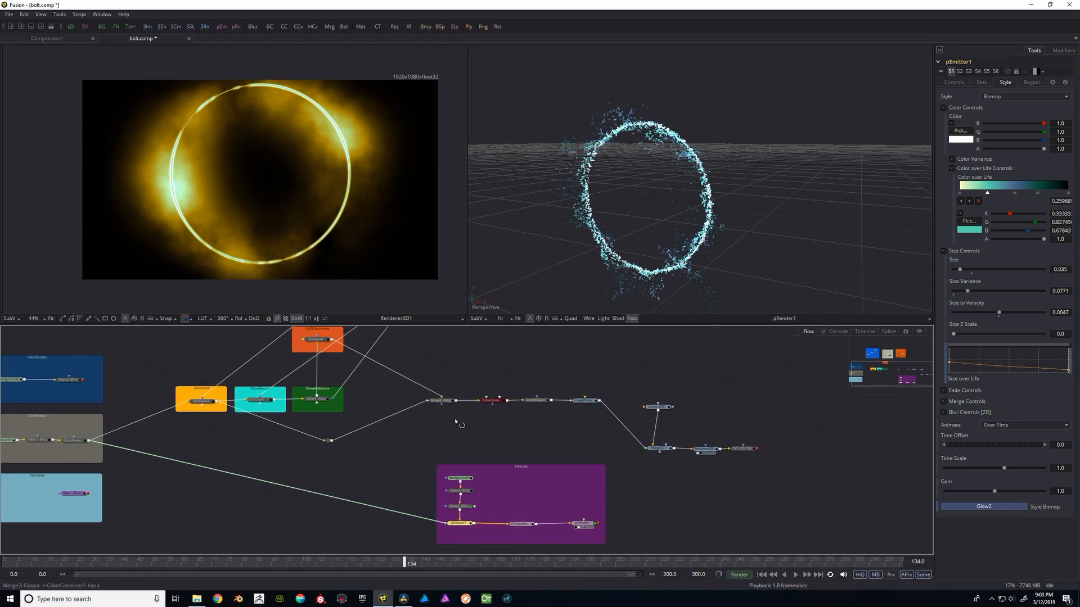
Shift the Midtones and Master tints of ColorCorrector1 toward orange so the smoke glow turns fiery
click(496, 401)
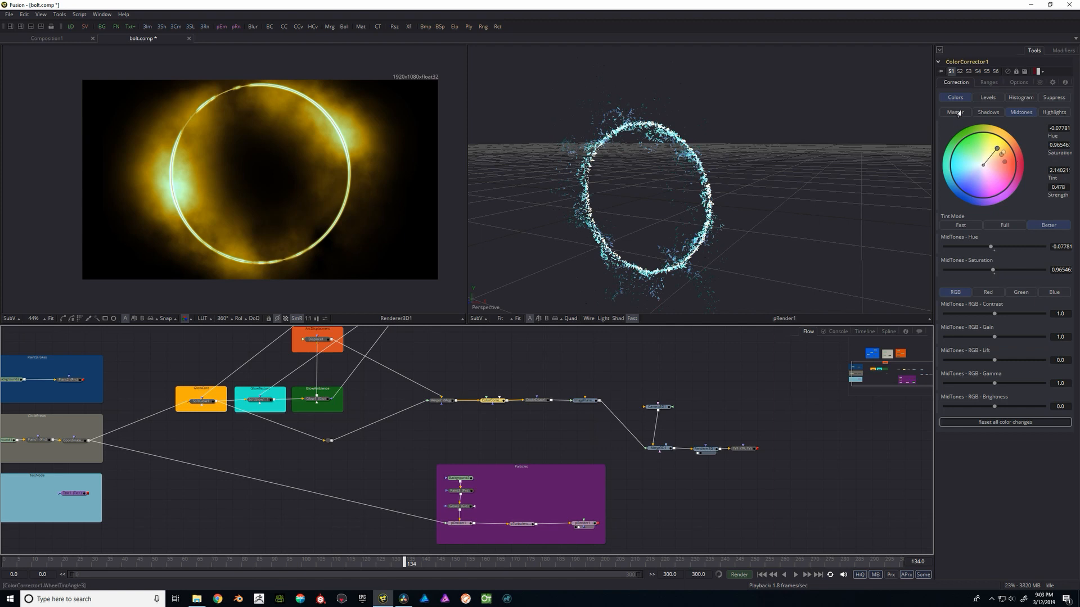
click(999, 148)
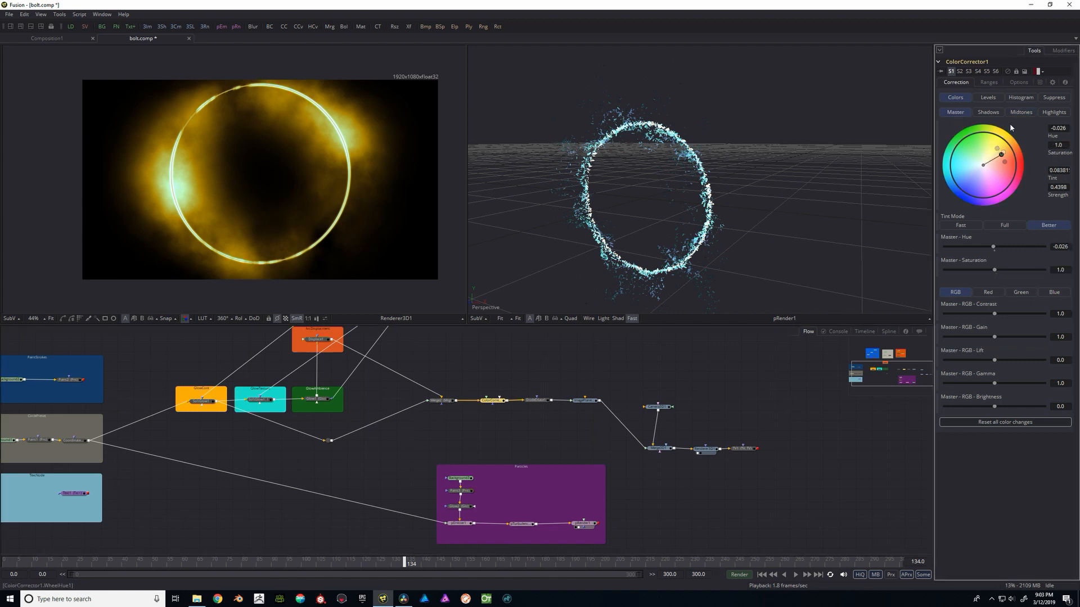
click(1000, 158)
drag(998, 152, 1010, 158)
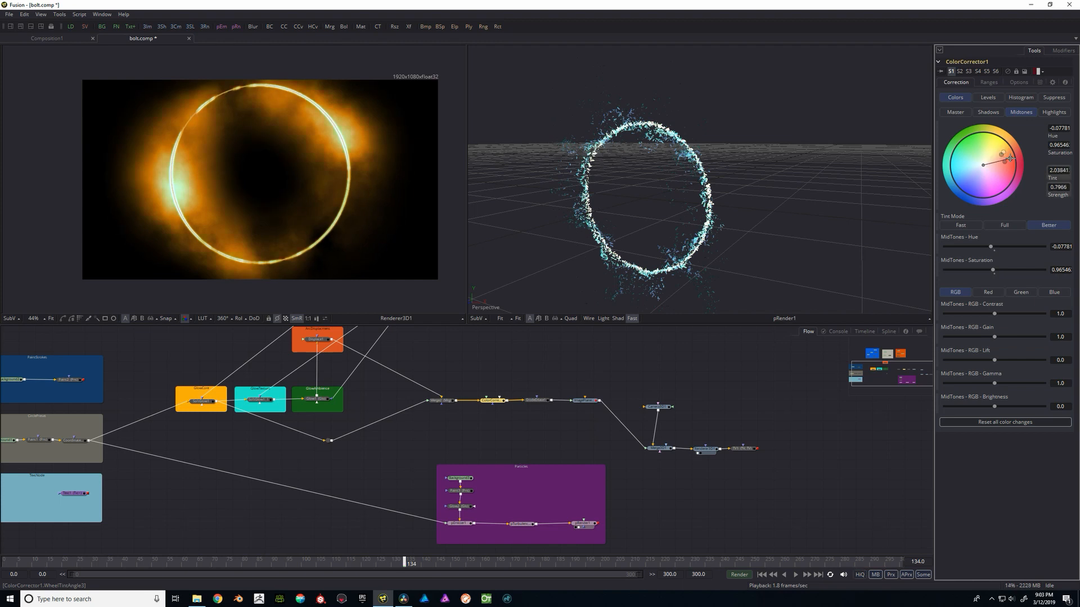
drag(1009, 163, 1009, 163)
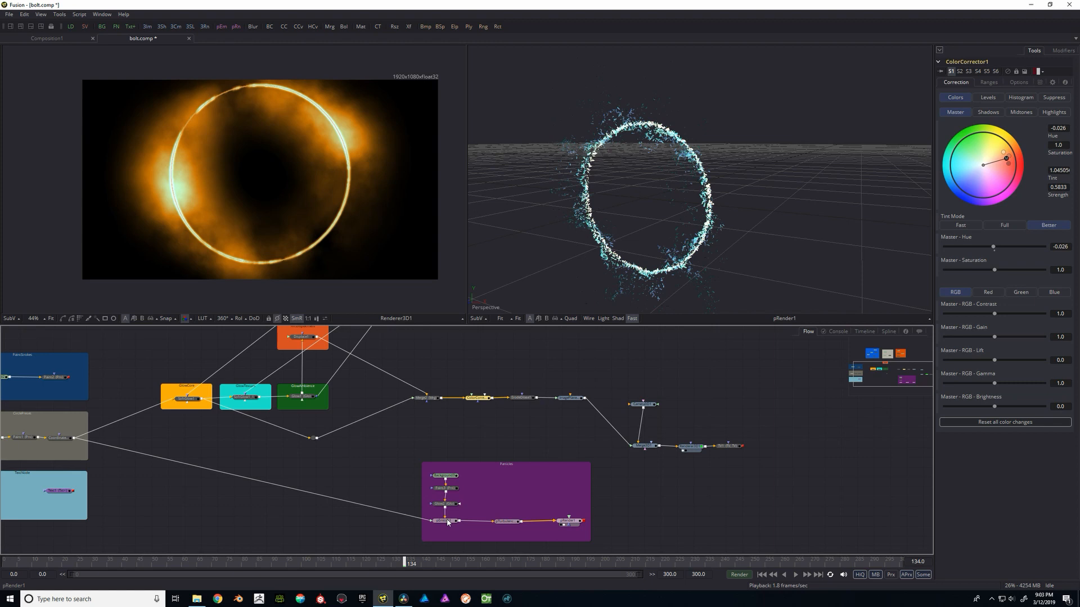
Change the second Color over Life stop of pEmitter1 to muted yellow #d3c76b and recolor the following stops in orange-brown tones
click(448, 523)
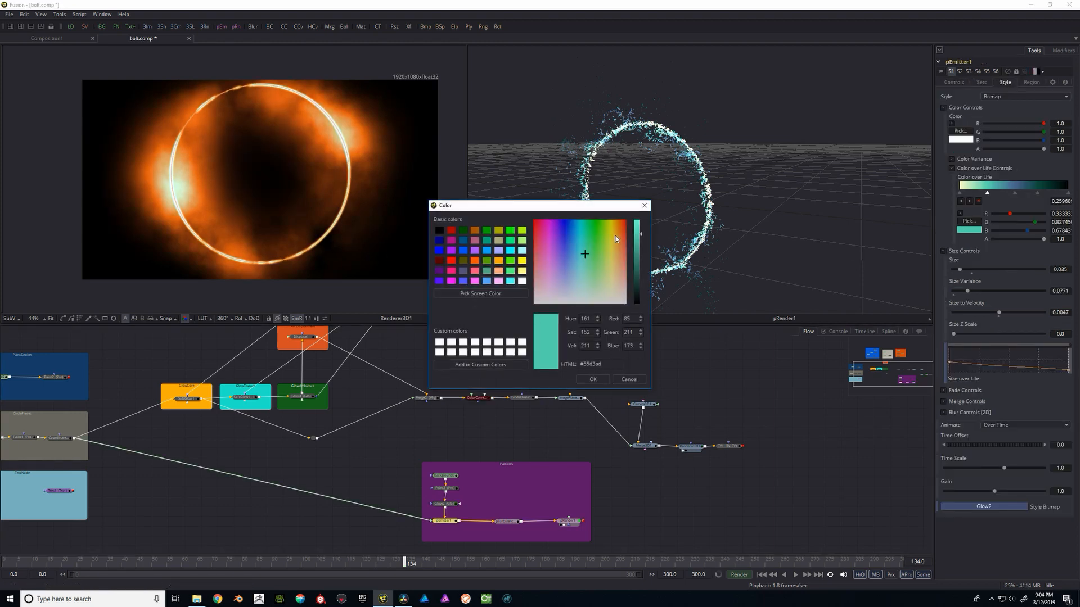
drag(609, 234, 613, 262)
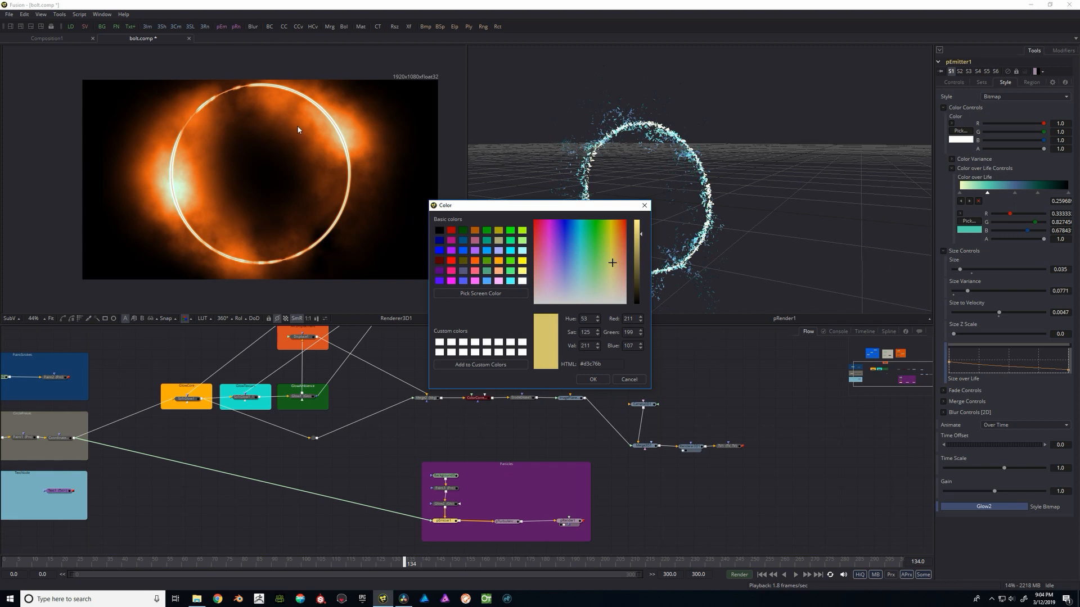
click(593, 380)
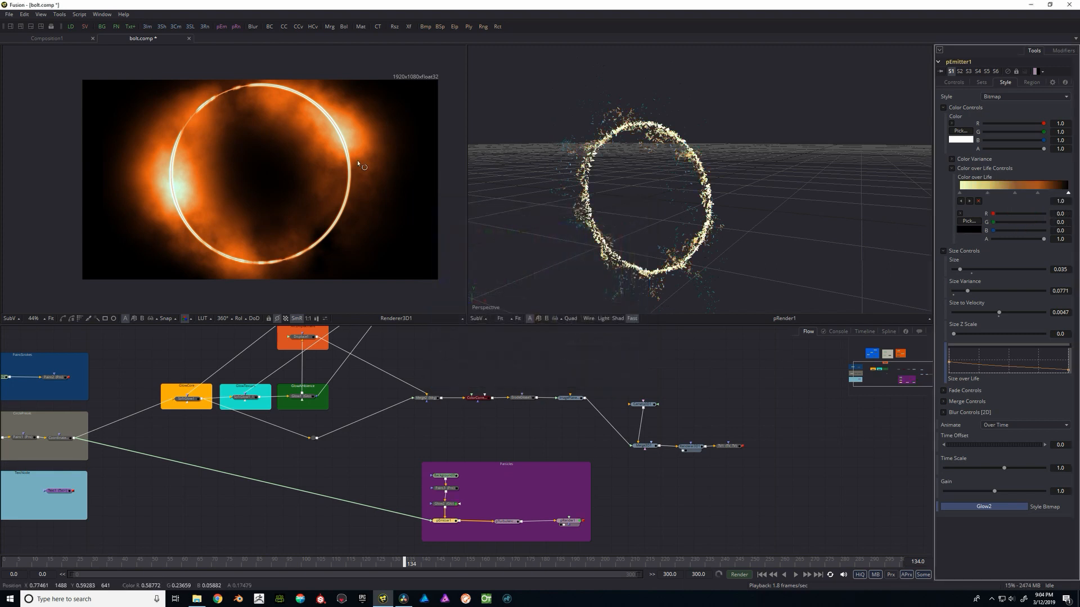
Connect the output of pRender1 to Merge3D1 and look at the merged ring and particles from an angle
drag(557, 427, 529, 425)
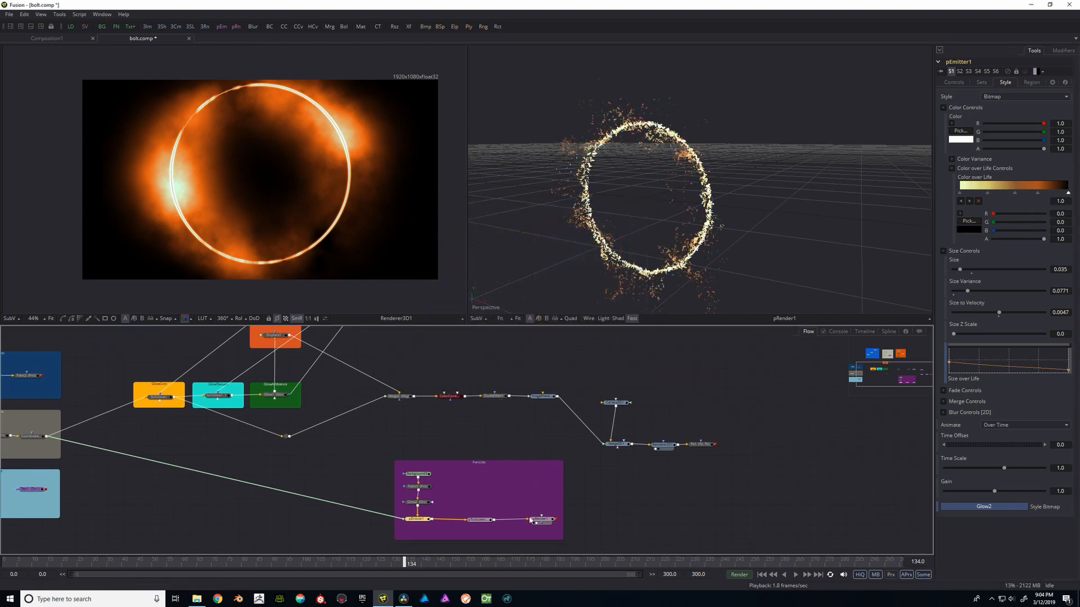
drag(556, 519, 617, 446)
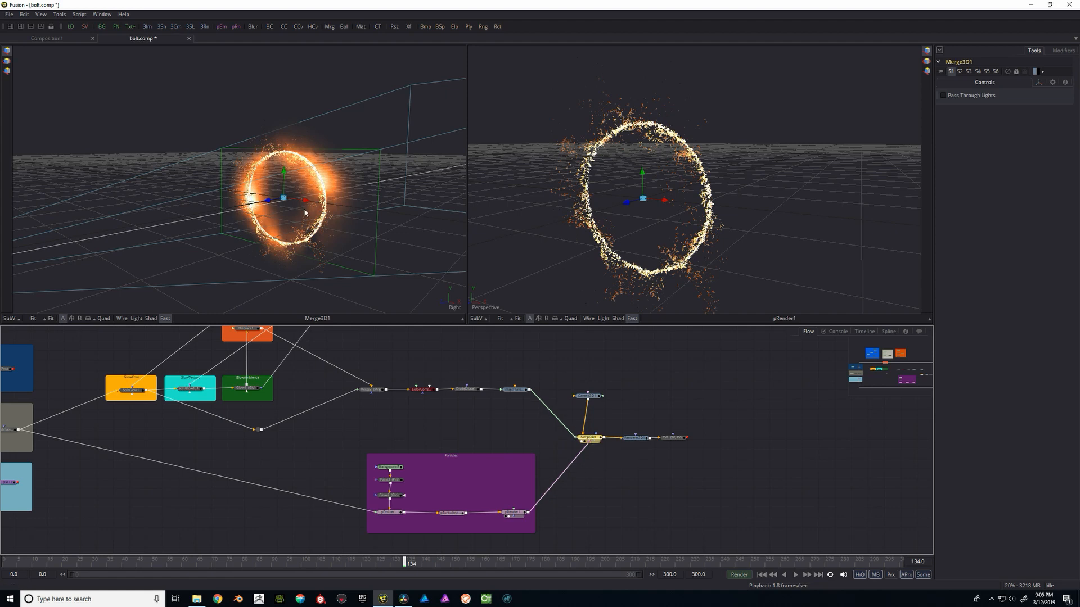
scroll(305, 213, down, 3)
drag(292, 217, 287, 124)
scroll(353, 206, up, 6)
mouse_move(343, 164)
mouse_down()
mouse_move(270, 166)
mouse_move(346, 172)
mouse_up()
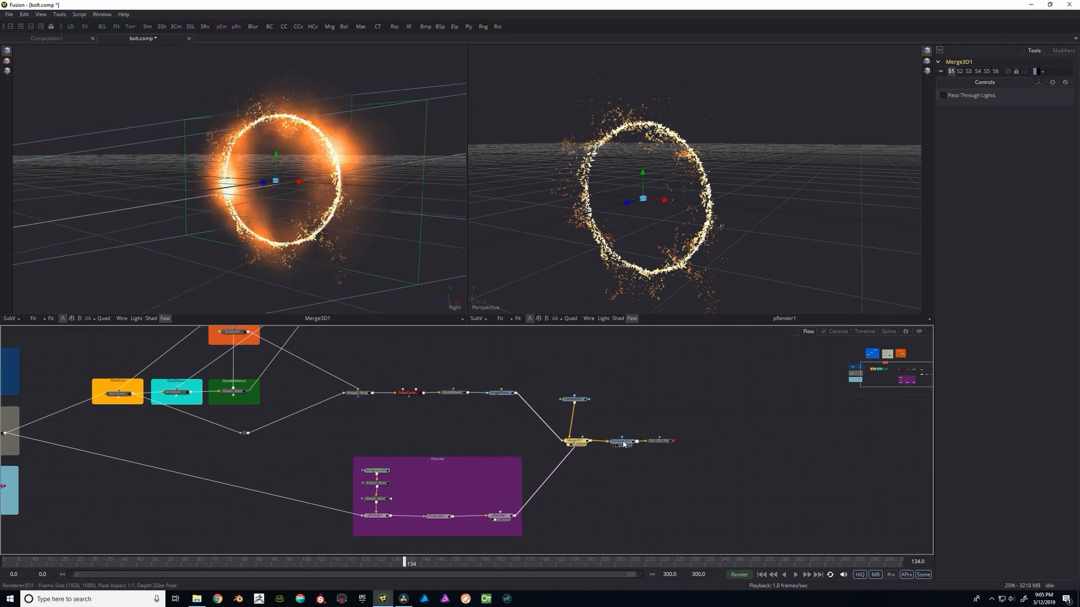
View Renderer3D1 in the second viewer and examine the particles' depth around the ring by orbiting the Merge3D1 scene
click(622, 442)
key(2)
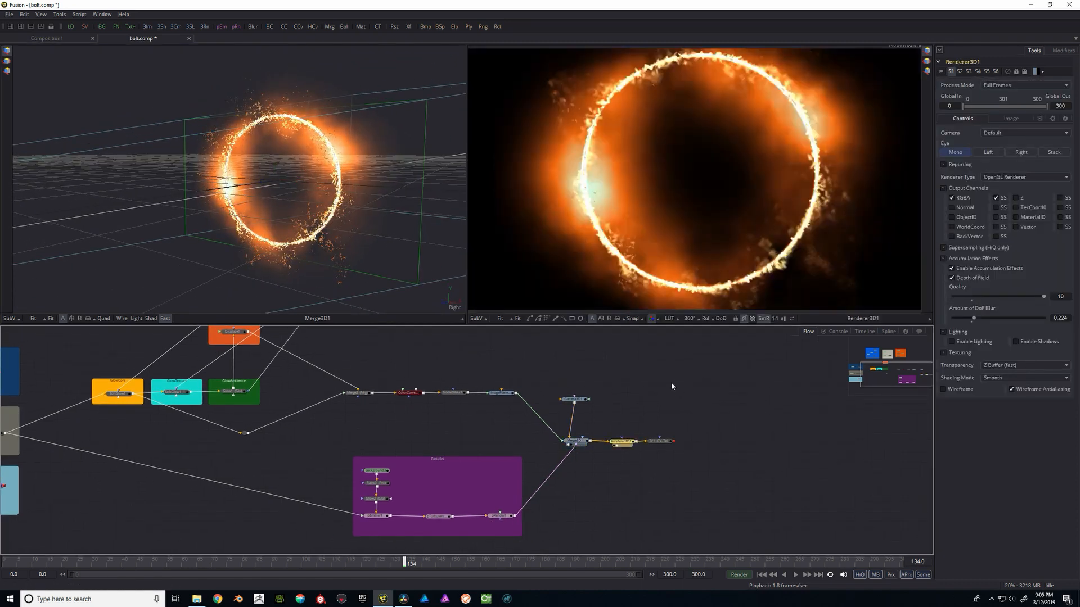
scroll(689, 210, down, 2)
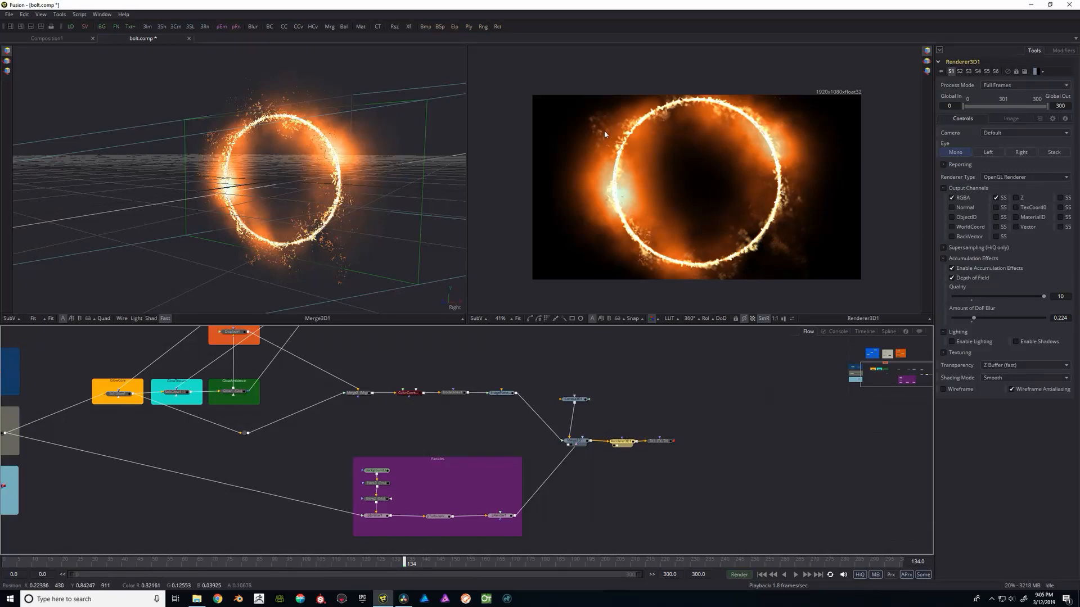
drag(338, 213, 246, 203)
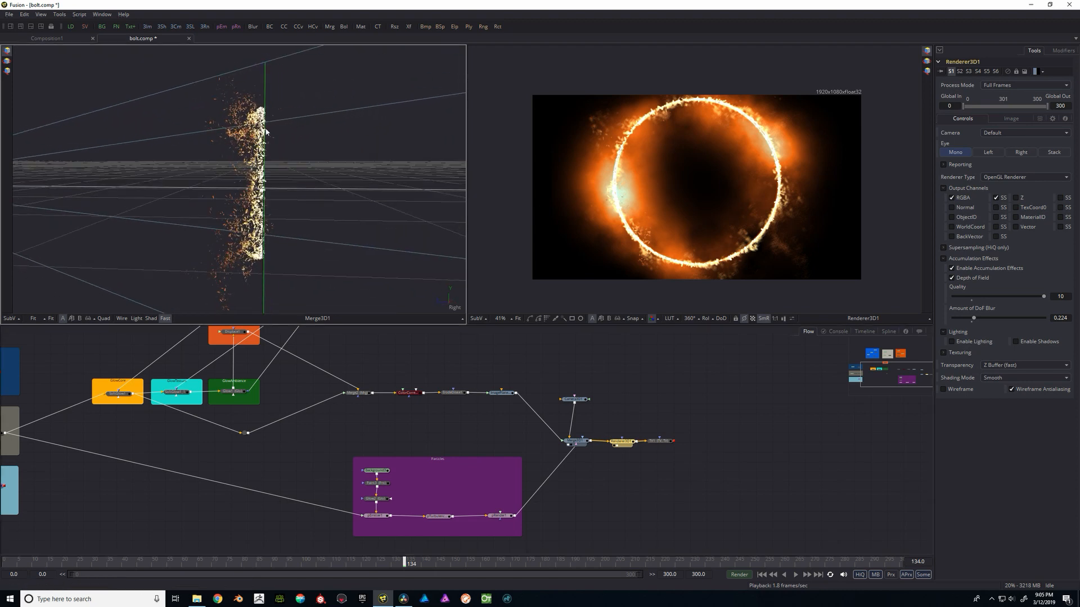
drag(267, 107, 288, 123)
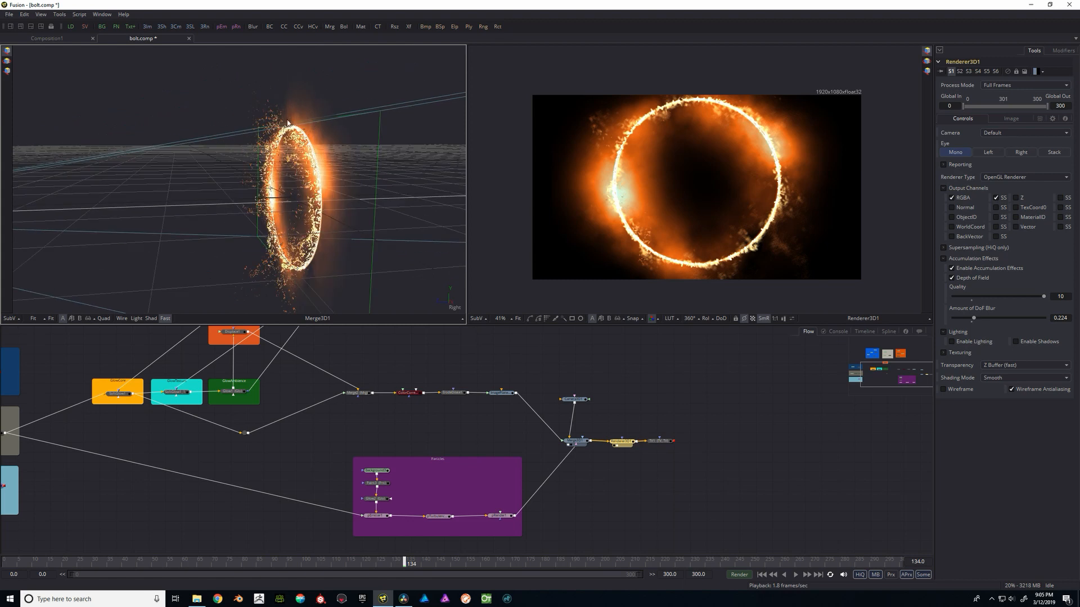